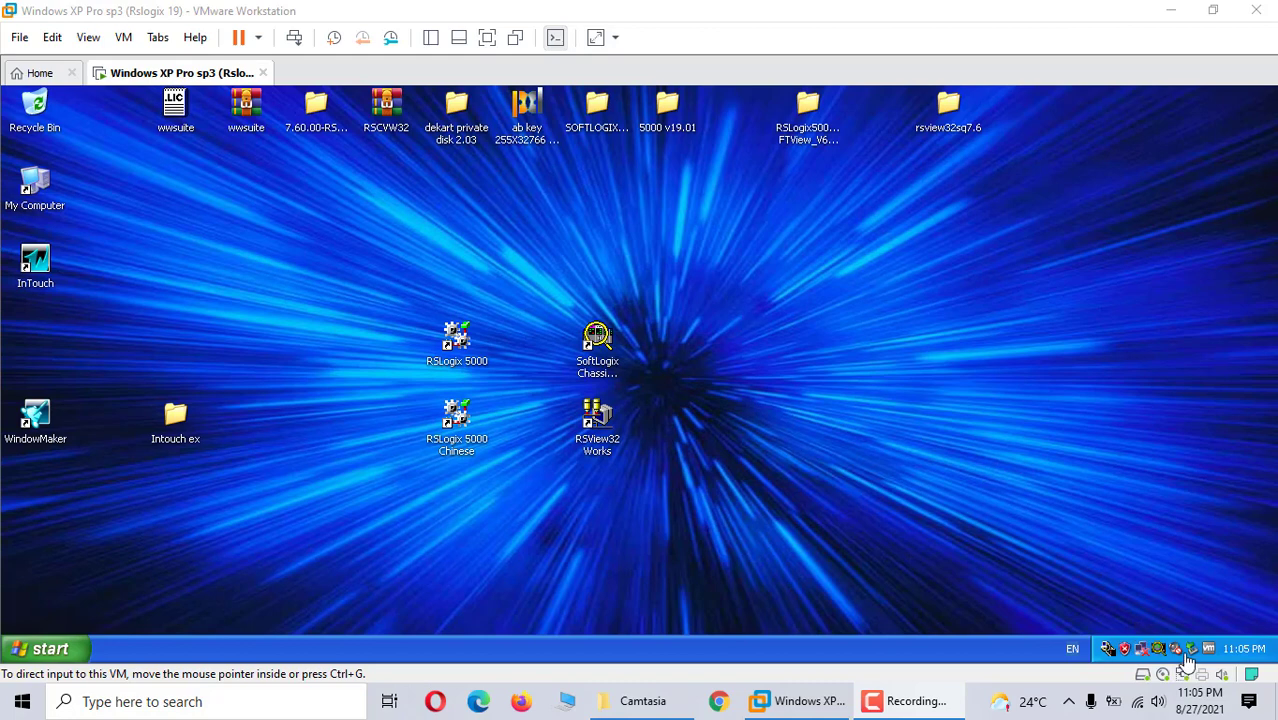
# Capture keyboard and mouse input inside the Windows XP guest's desktop
pyautogui.click(36, 204)
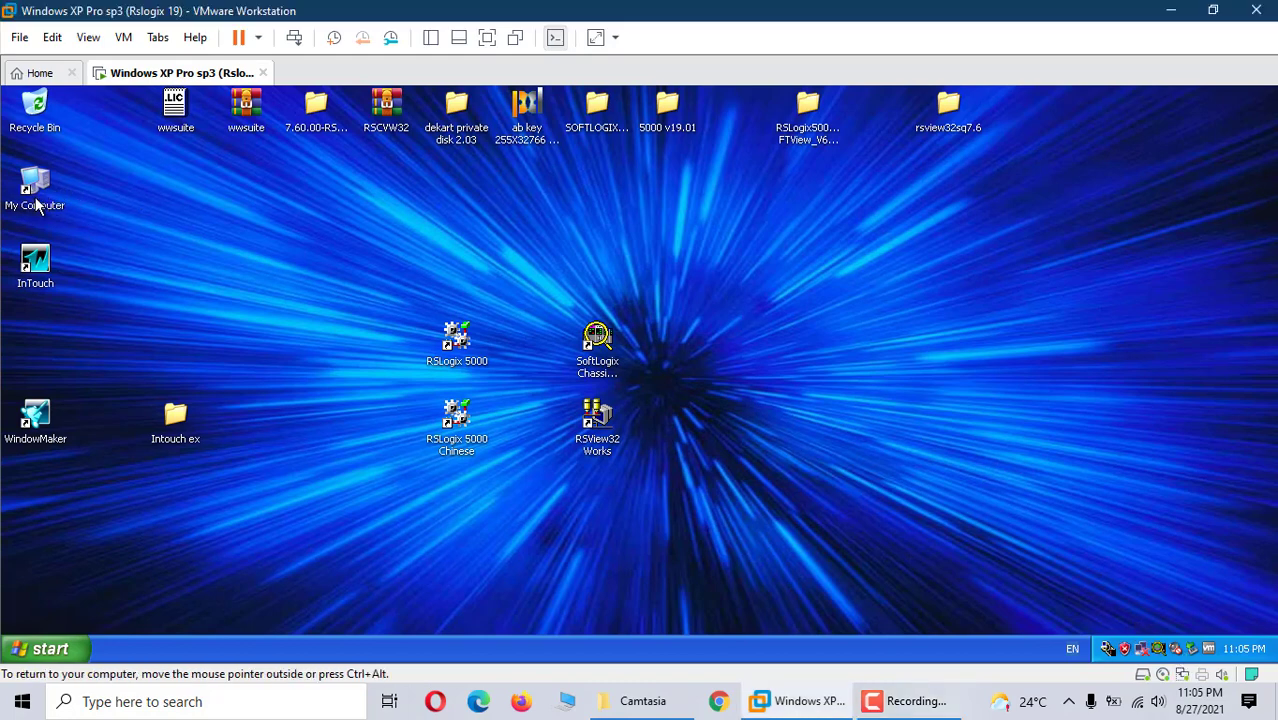
# Show My Computer's Device Manager maximized with the Network adapters category expanded
pyautogui.rightClick(35, 200)
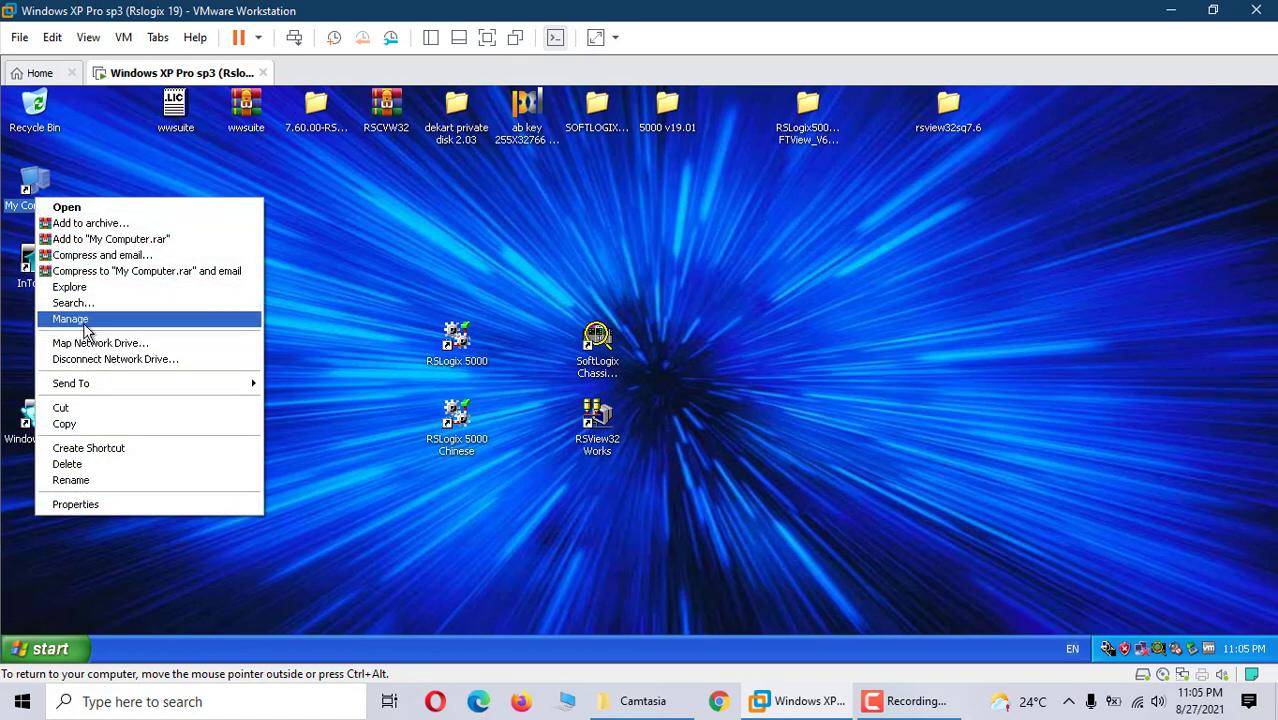
pyautogui.click(85, 320)
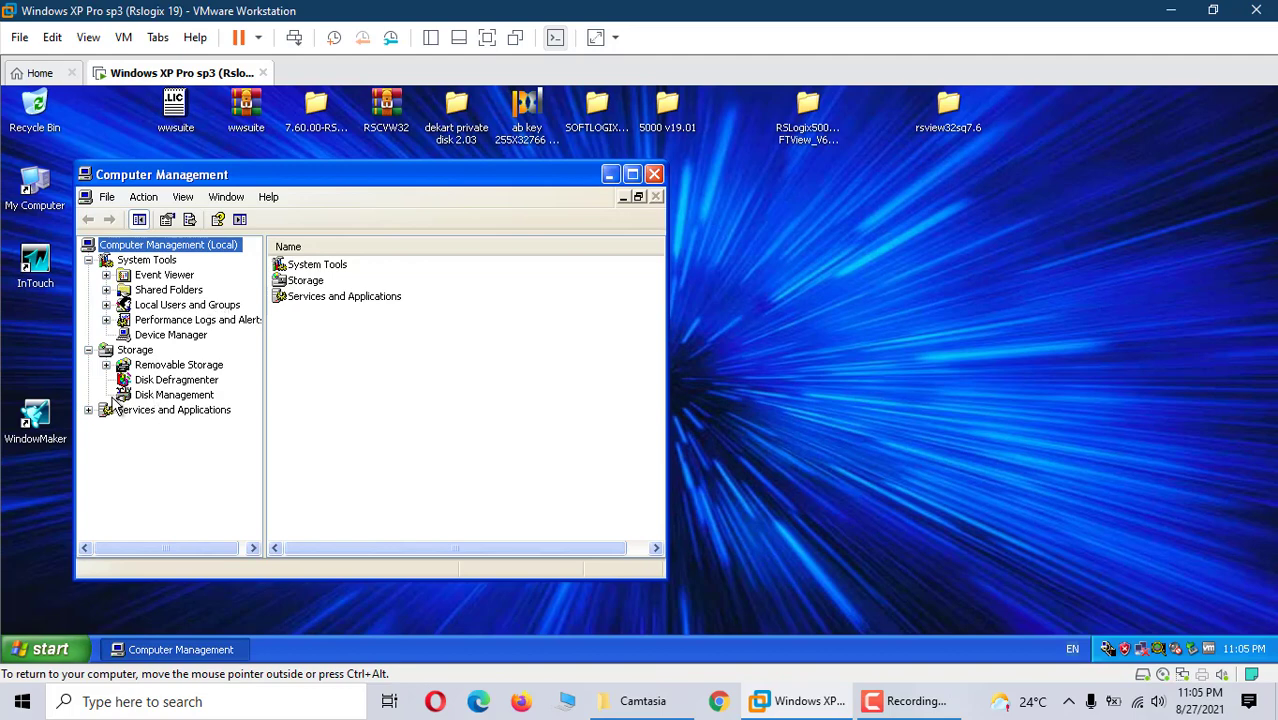
pyautogui.click(160, 335)
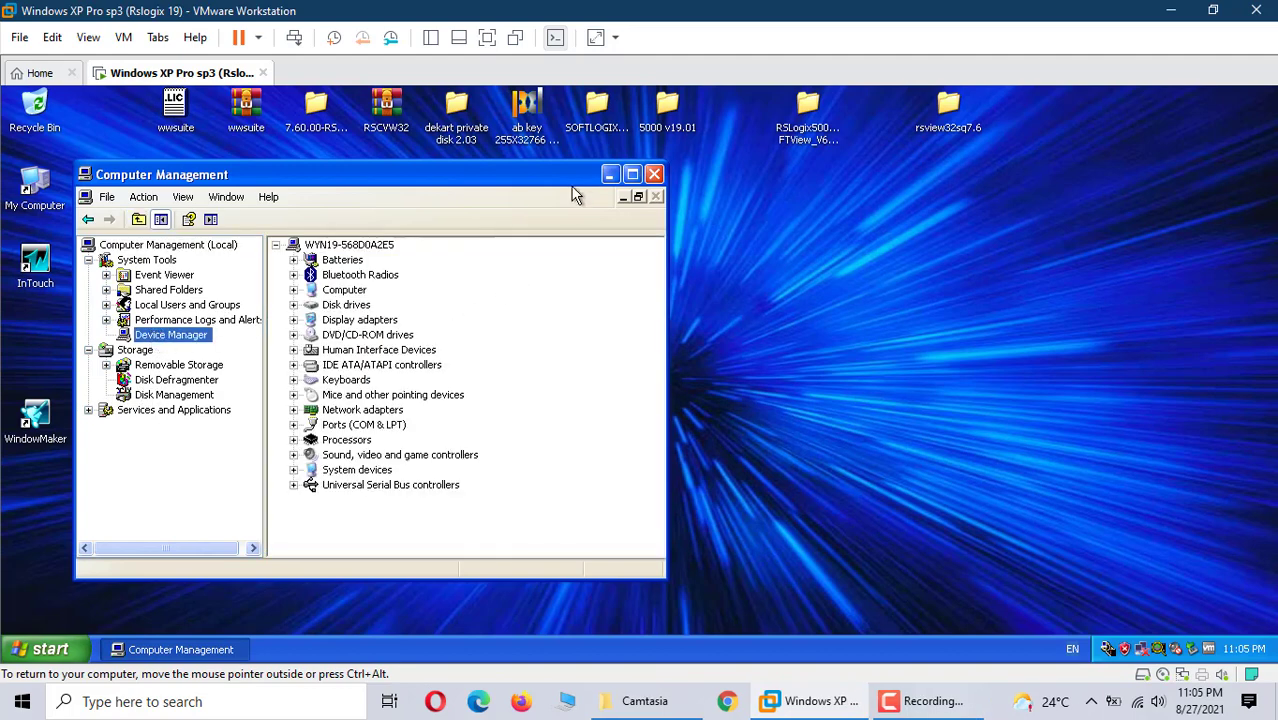
pyautogui.click(631, 173)
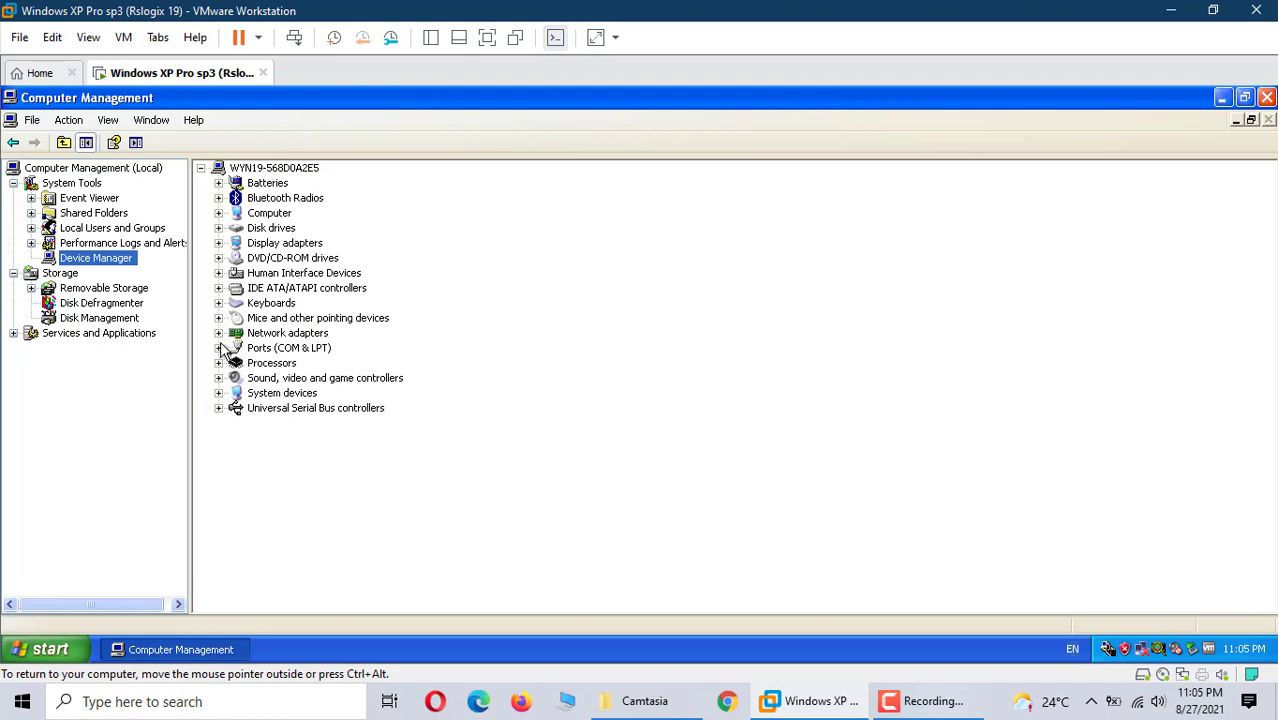
pyautogui.click(218, 333)
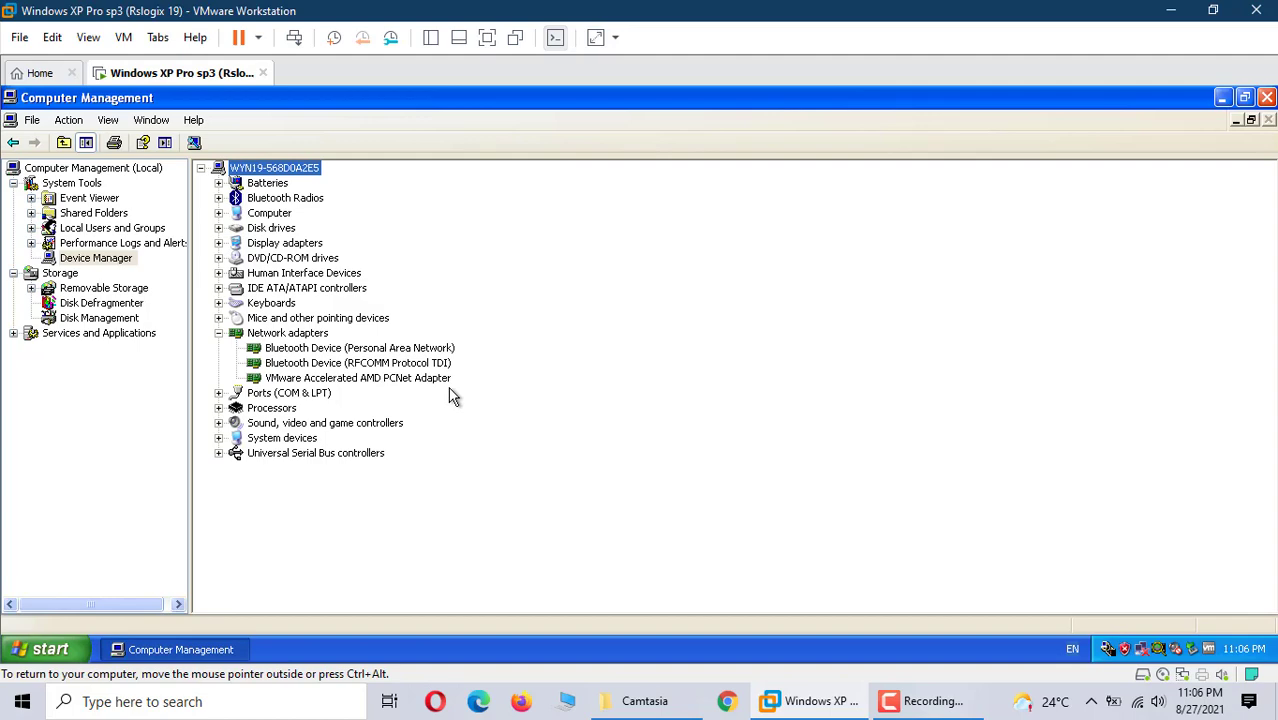
# Close Computer Management and launch the Add Hardware Wizard from Control Panel
pyautogui.click(1267, 98)
pyautogui.click(48, 650)
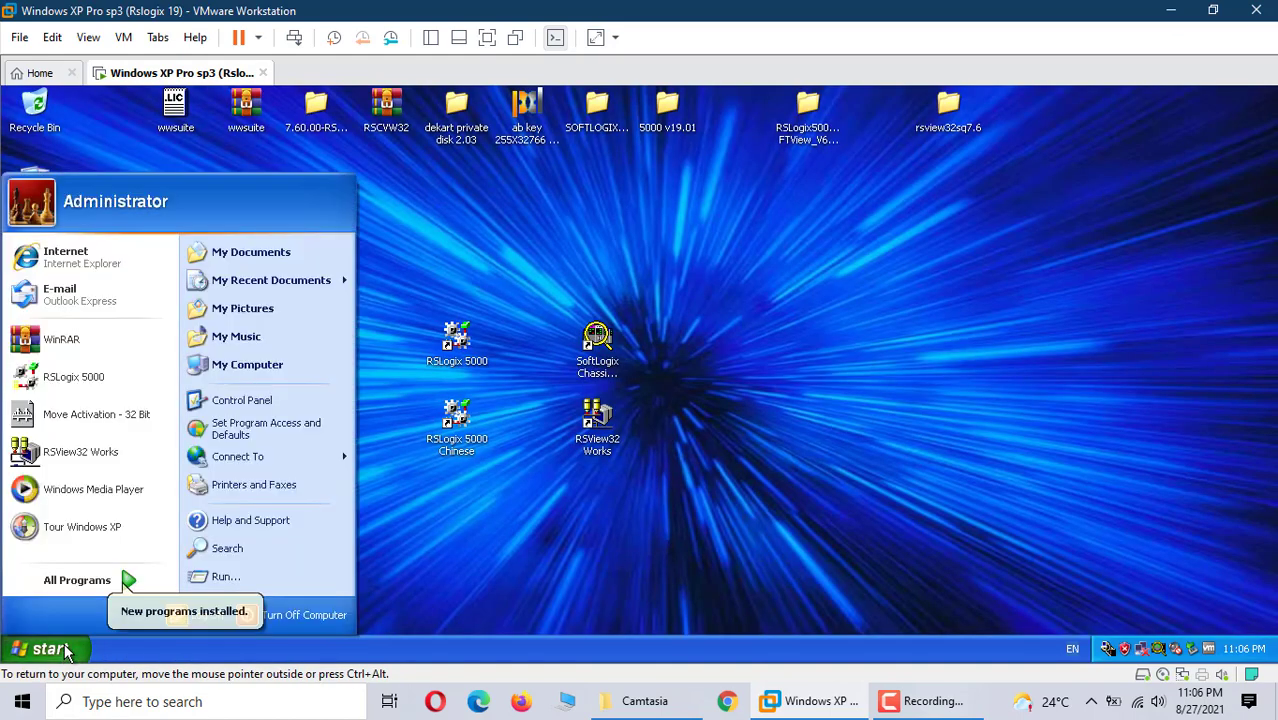
pyautogui.click(242, 402)
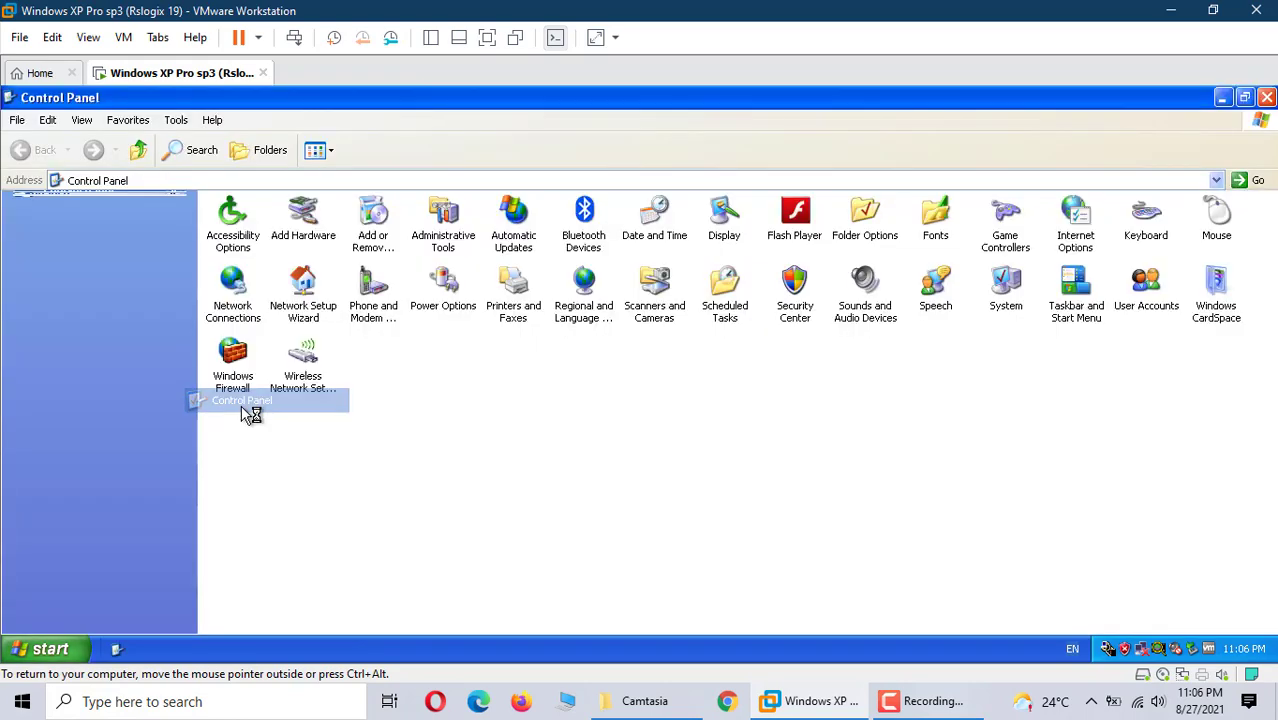
pyautogui.click(320, 242)
pyautogui.doubleClick(320, 242)
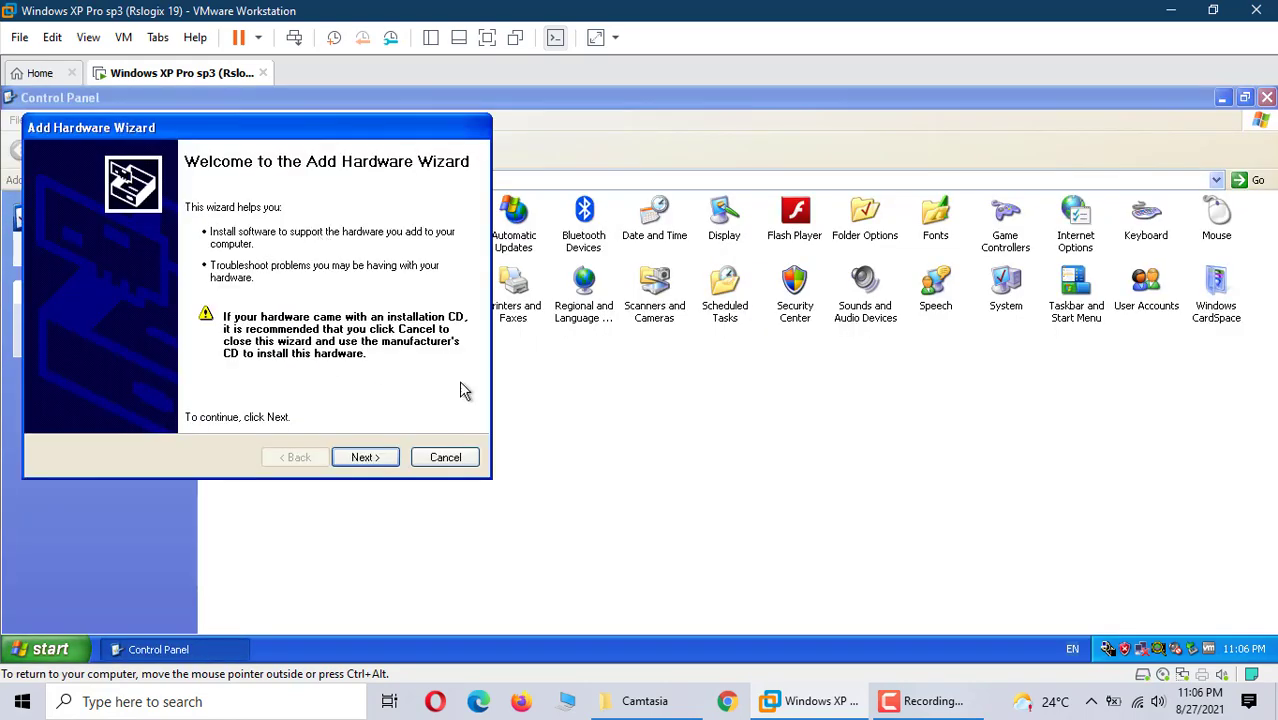
# Confirm the hardware is already connected and select 'Add a new hardware device'
pyautogui.click(360, 458)
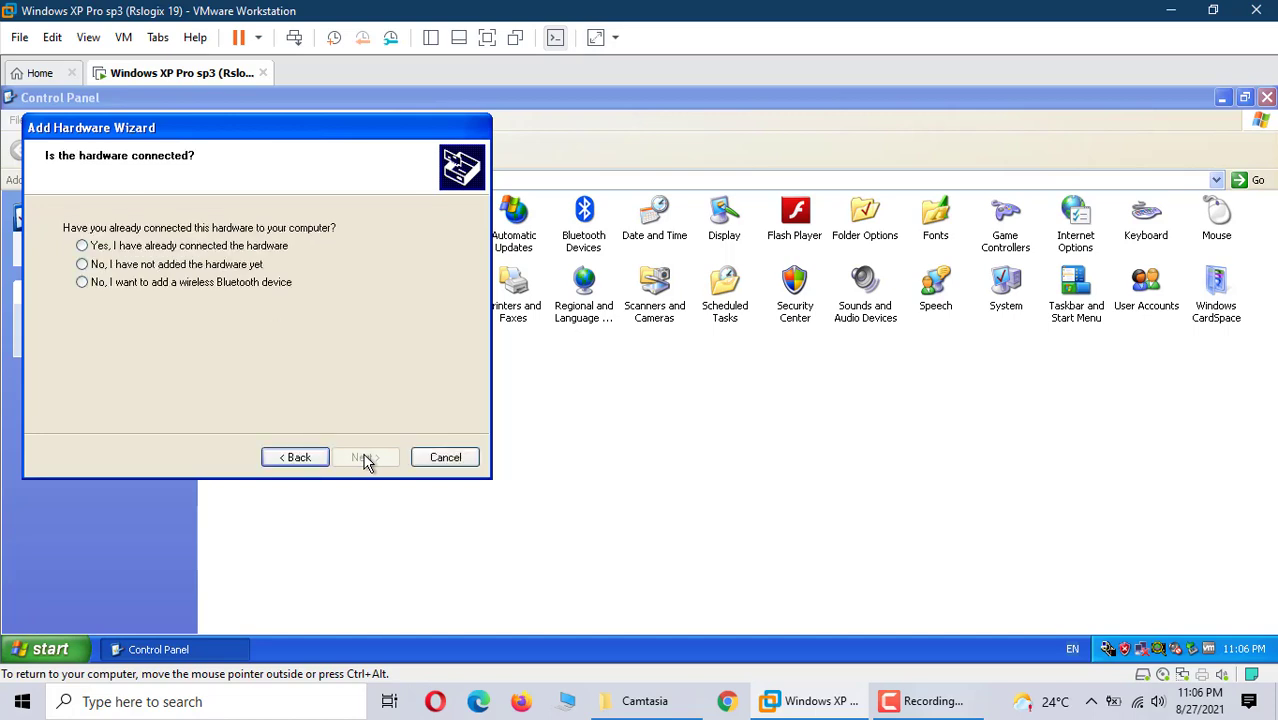
pyautogui.click(107, 249)
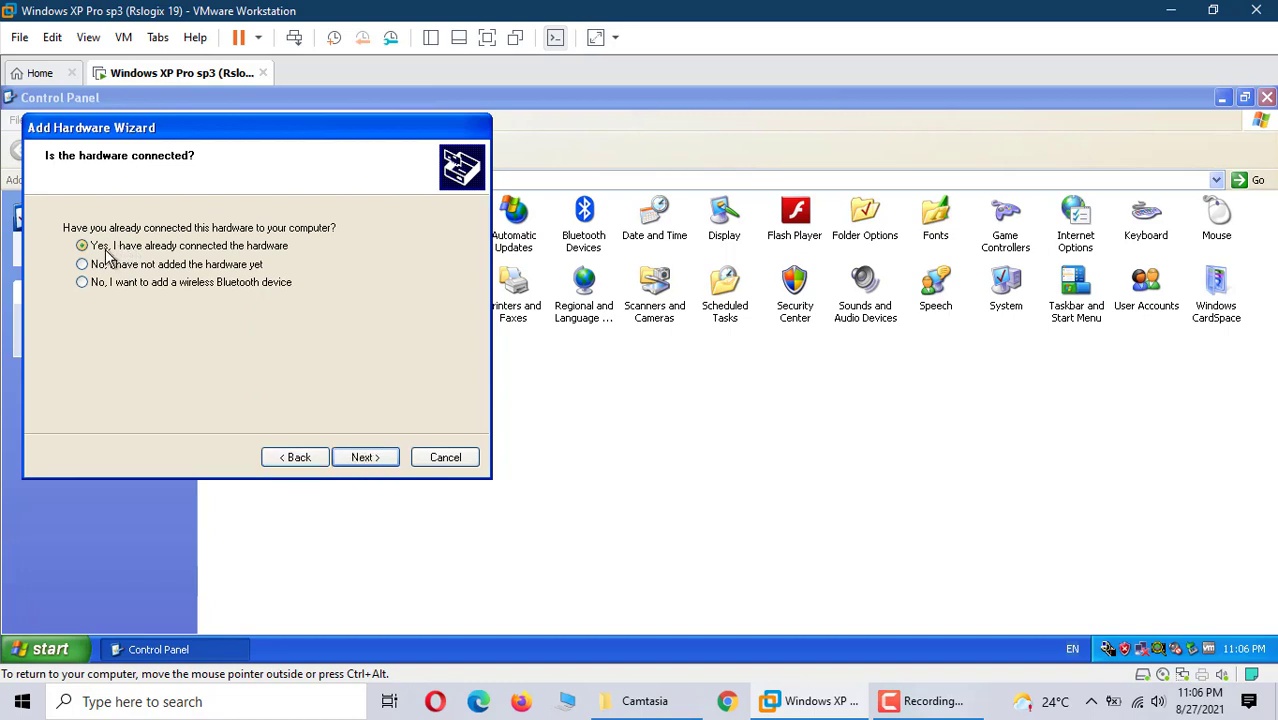
pyautogui.click(374, 459)
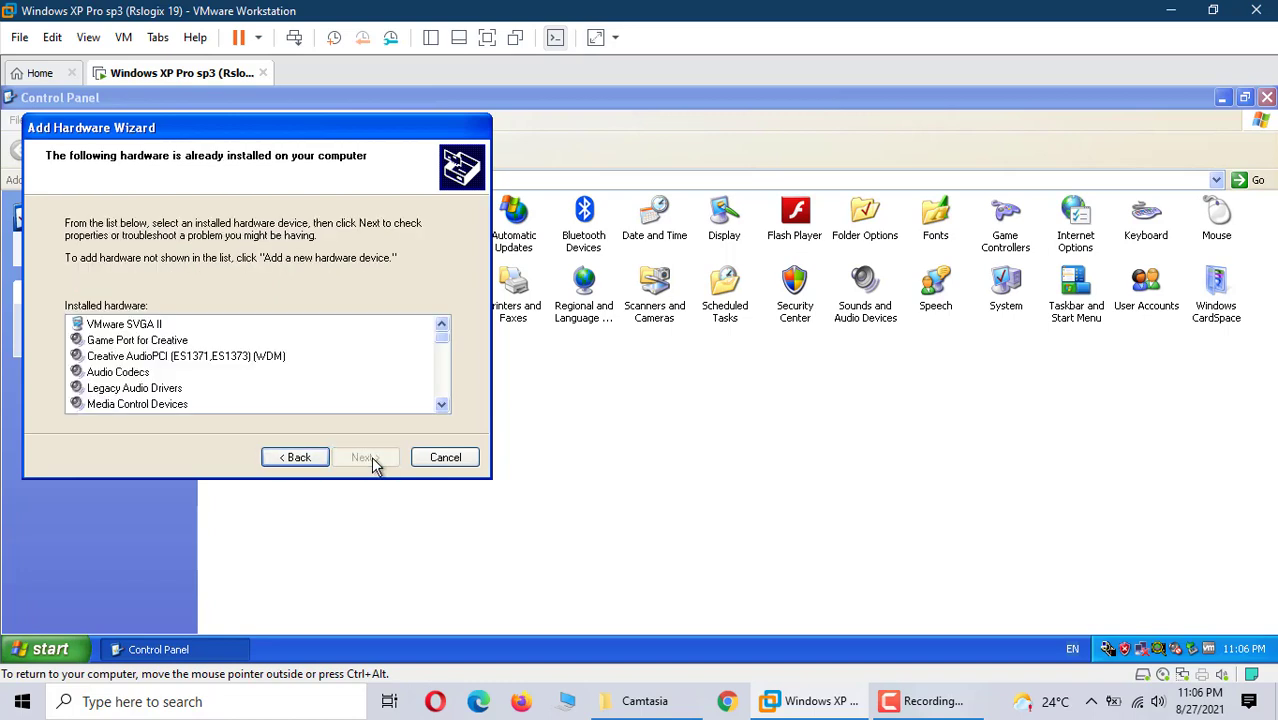
pyautogui.scroll(-3, 446, 392)
pyautogui.scroll(-3, 446, 392)
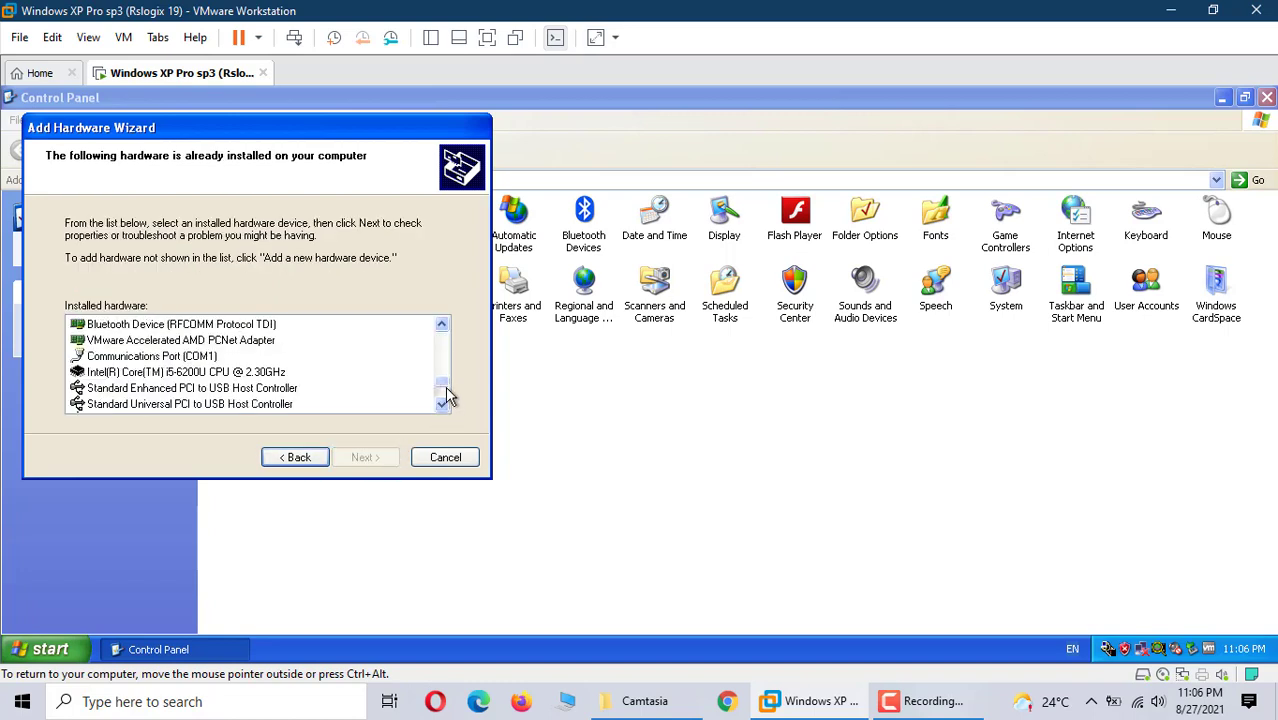
pyautogui.scroll(-3, 446, 390)
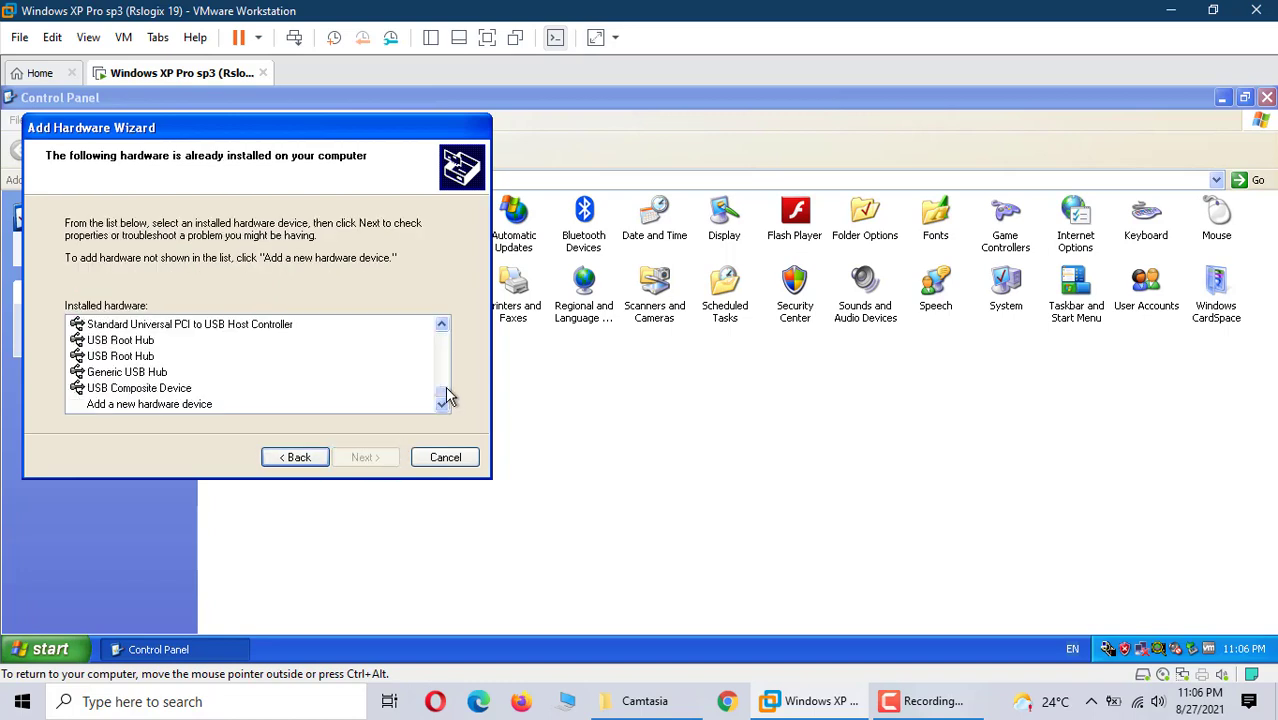
pyautogui.click(182, 404)
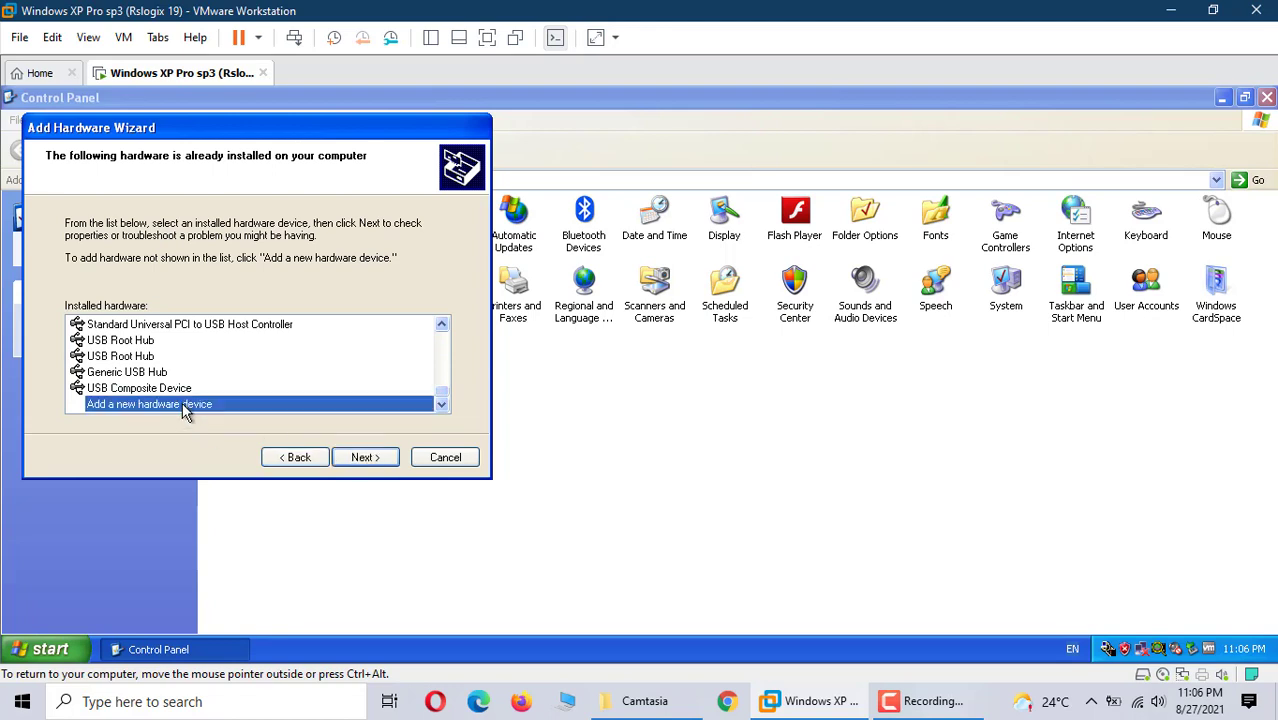
# Choose manual installation from a list with Network adapters as the hardware type
pyautogui.click(366, 456)
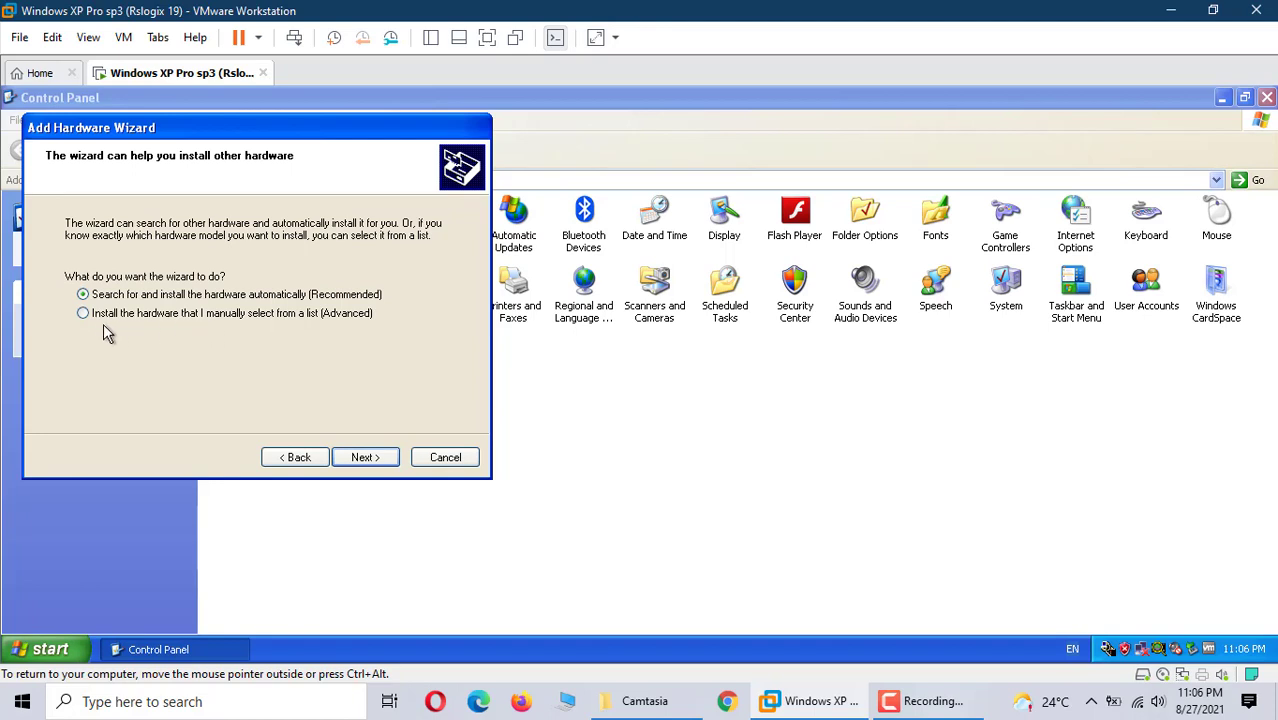
pyautogui.click(83, 313)
pyautogui.click(368, 462)
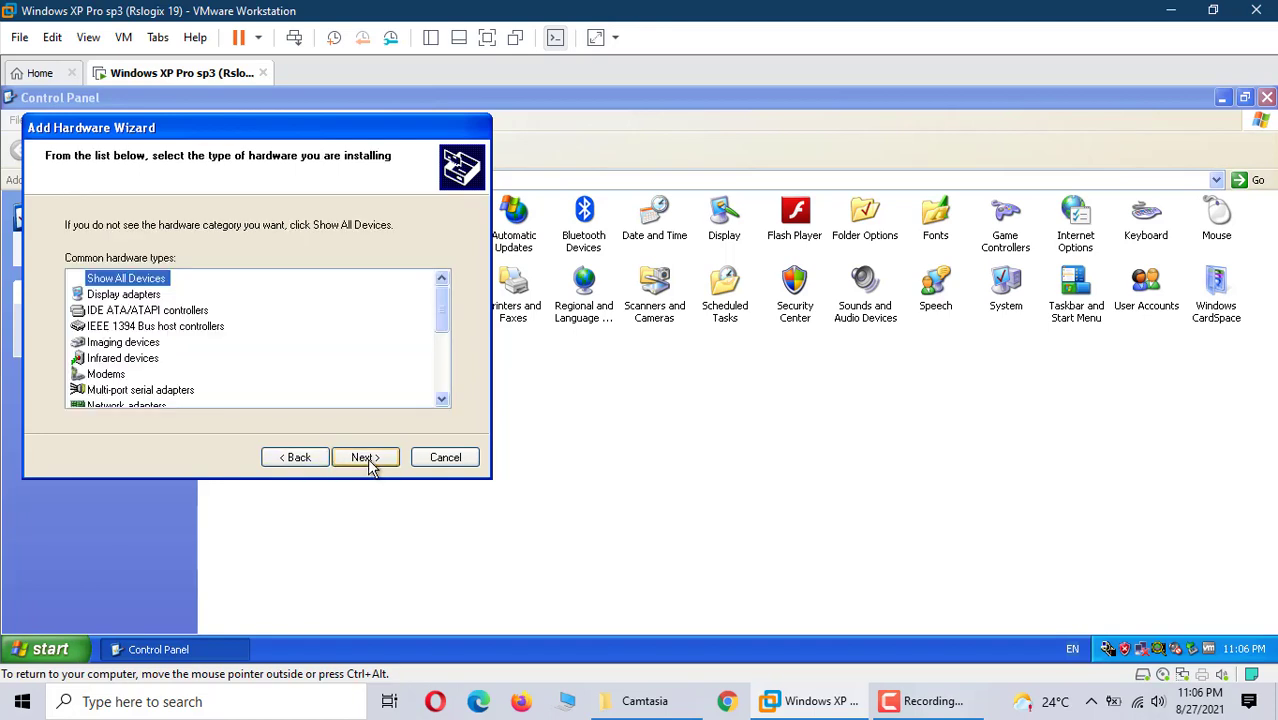
pyautogui.click(441, 390)
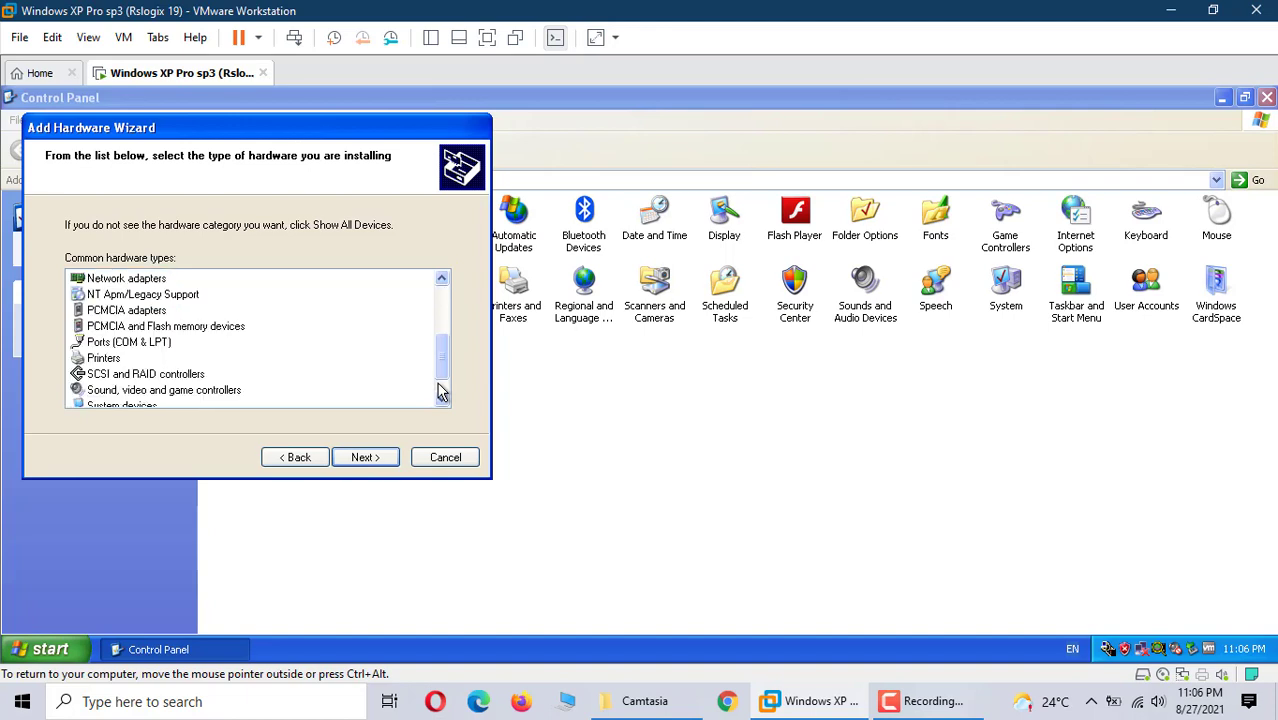
pyautogui.click(441, 390)
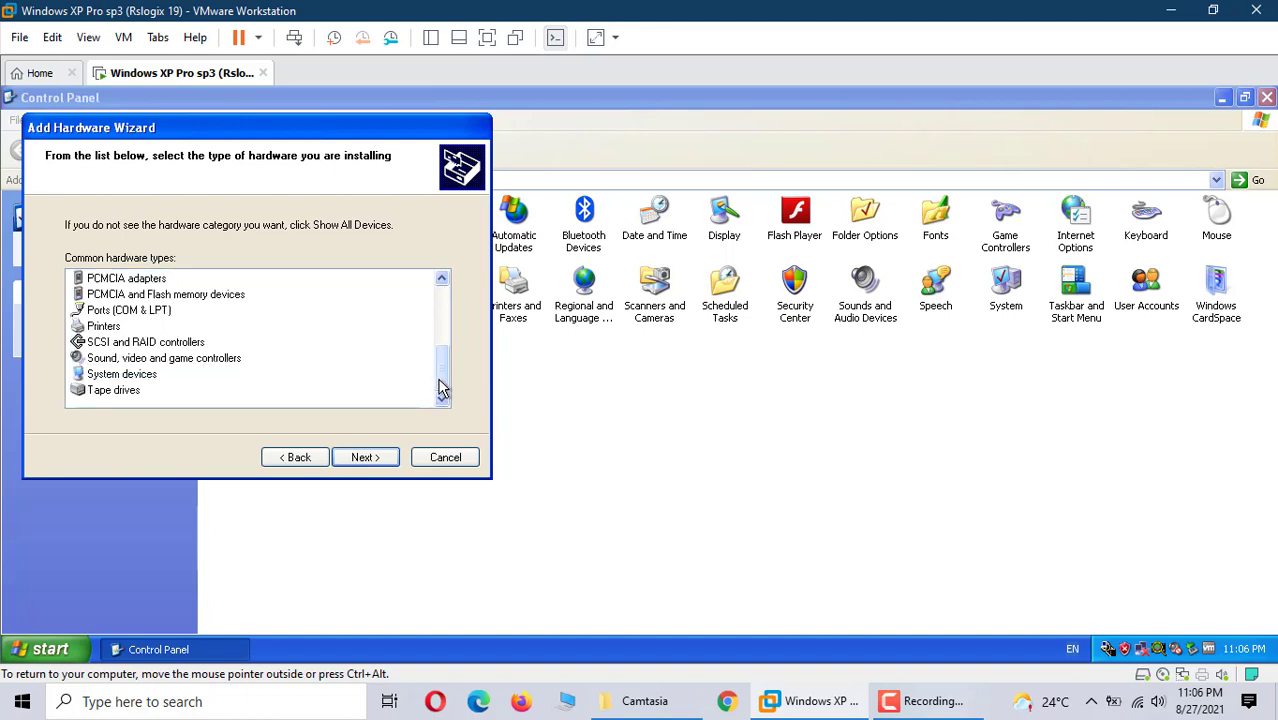
pyautogui.scroll(1, 442, 364)
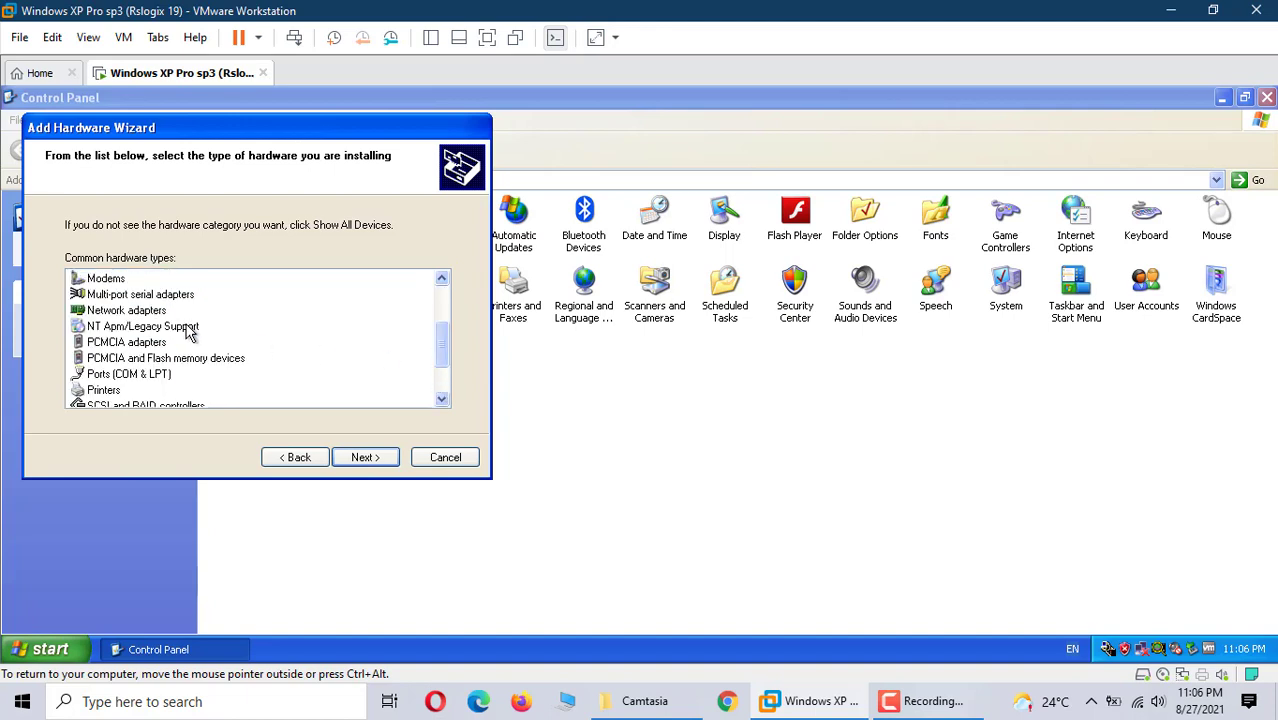
pyautogui.click(150, 312)
pyautogui.click(362, 457)
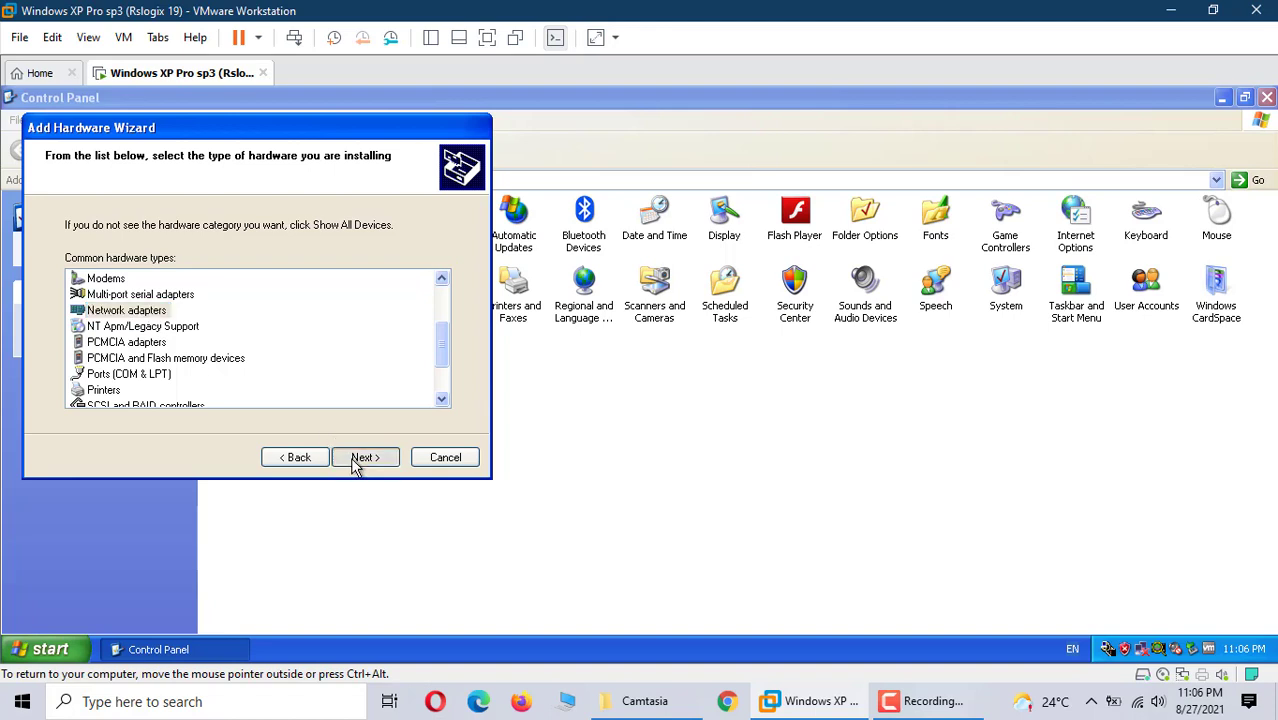
# Install the Microsoft Loopback Adapter and finish the wizard
pyautogui.click(305, 334)
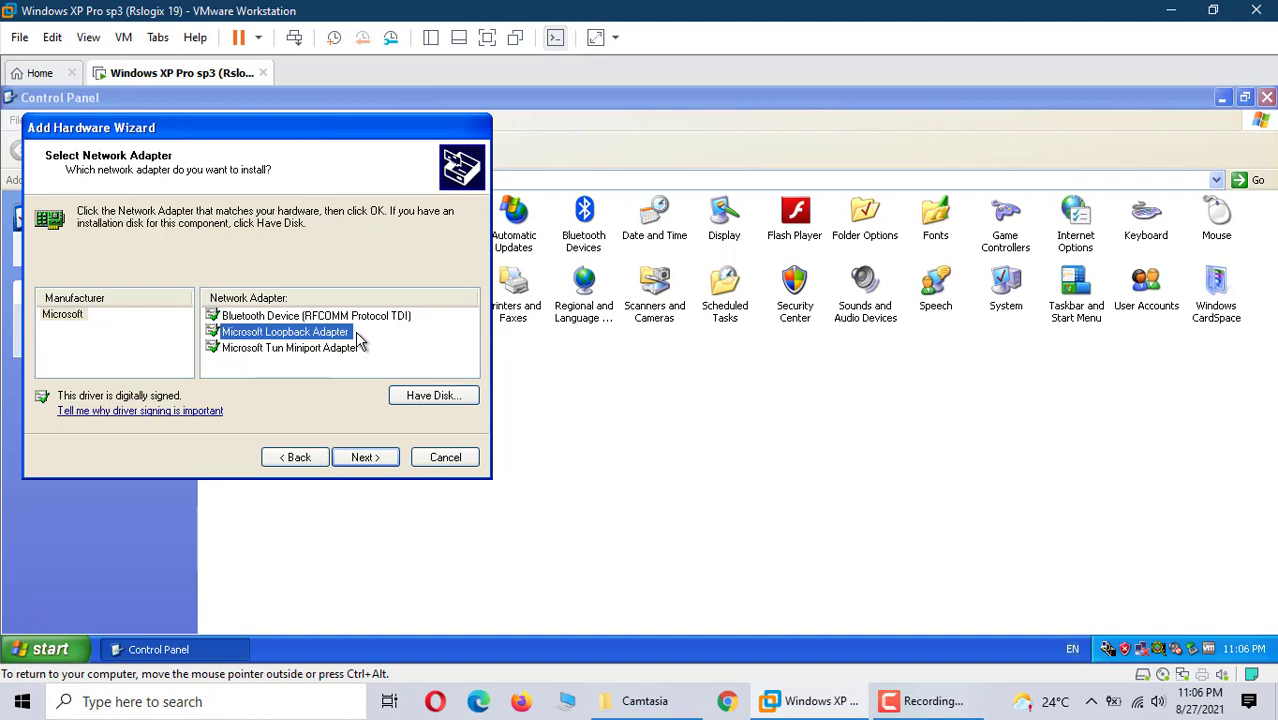
pyautogui.click(370, 463)
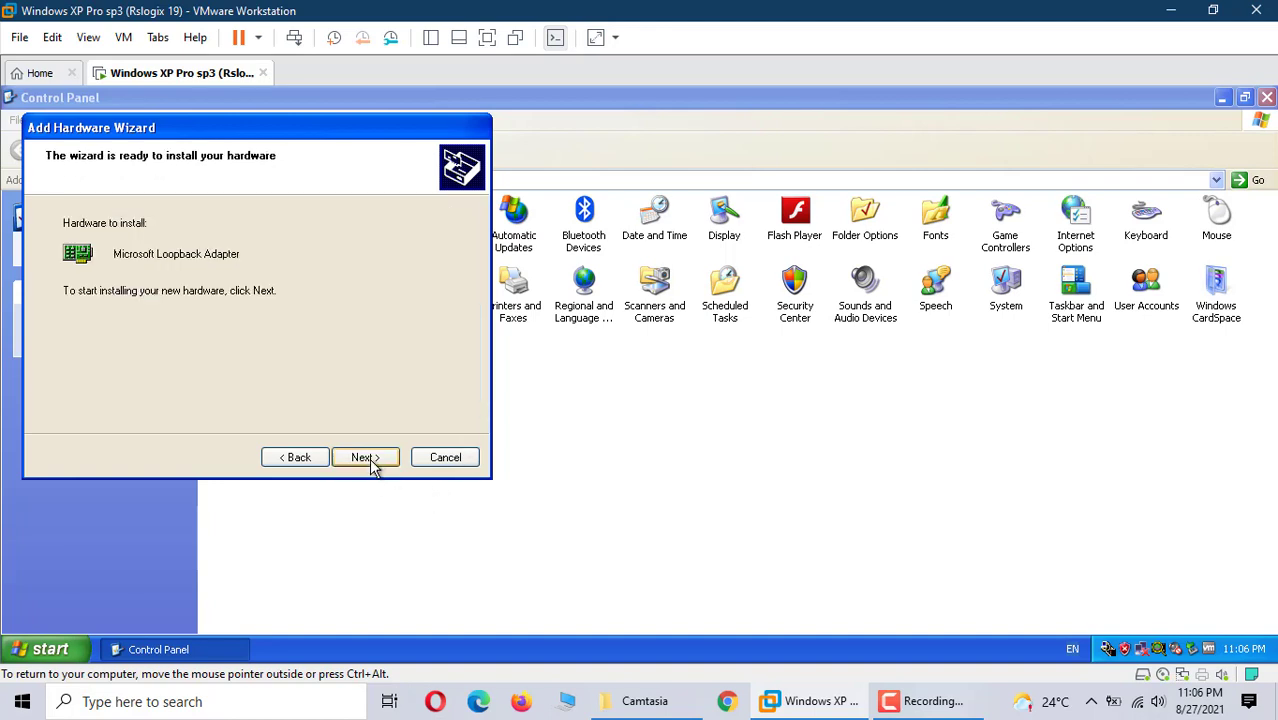
pyautogui.click(368, 460)
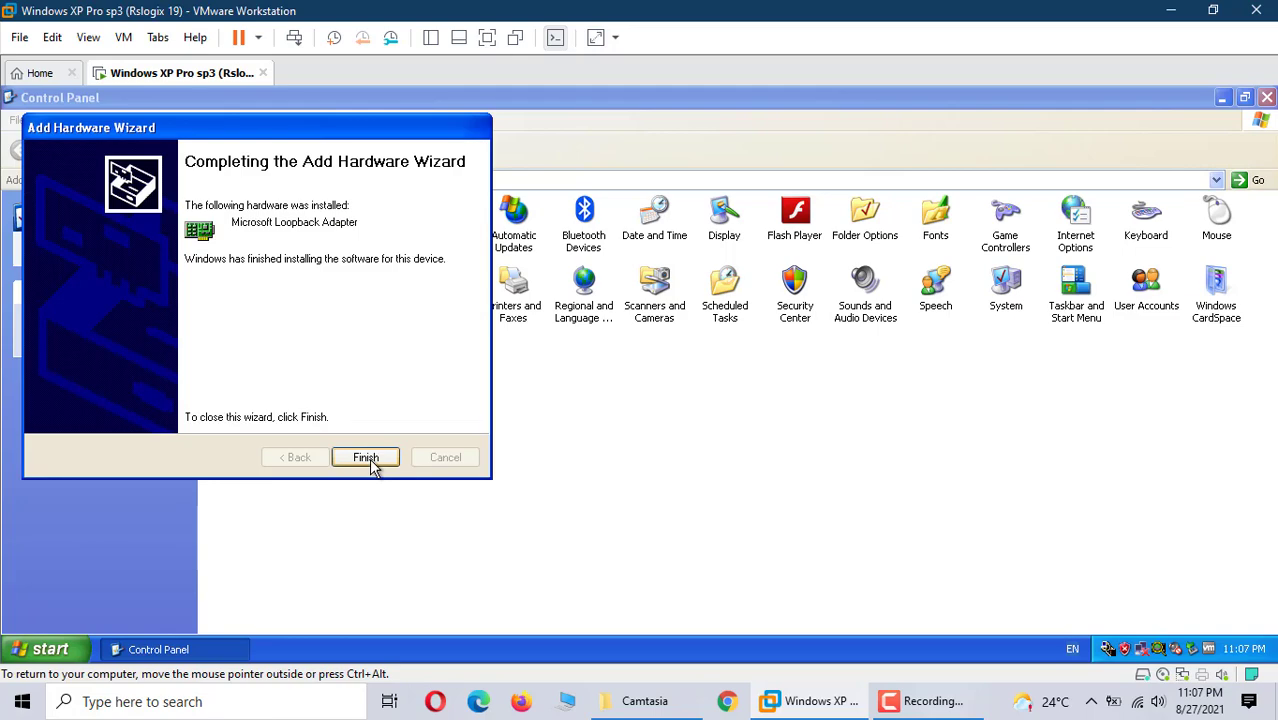
pyautogui.click(368, 460)
# Close Control Panel and verify the Microsoft Loopback Adapter in Device Manager
pyautogui.click(370, 462)
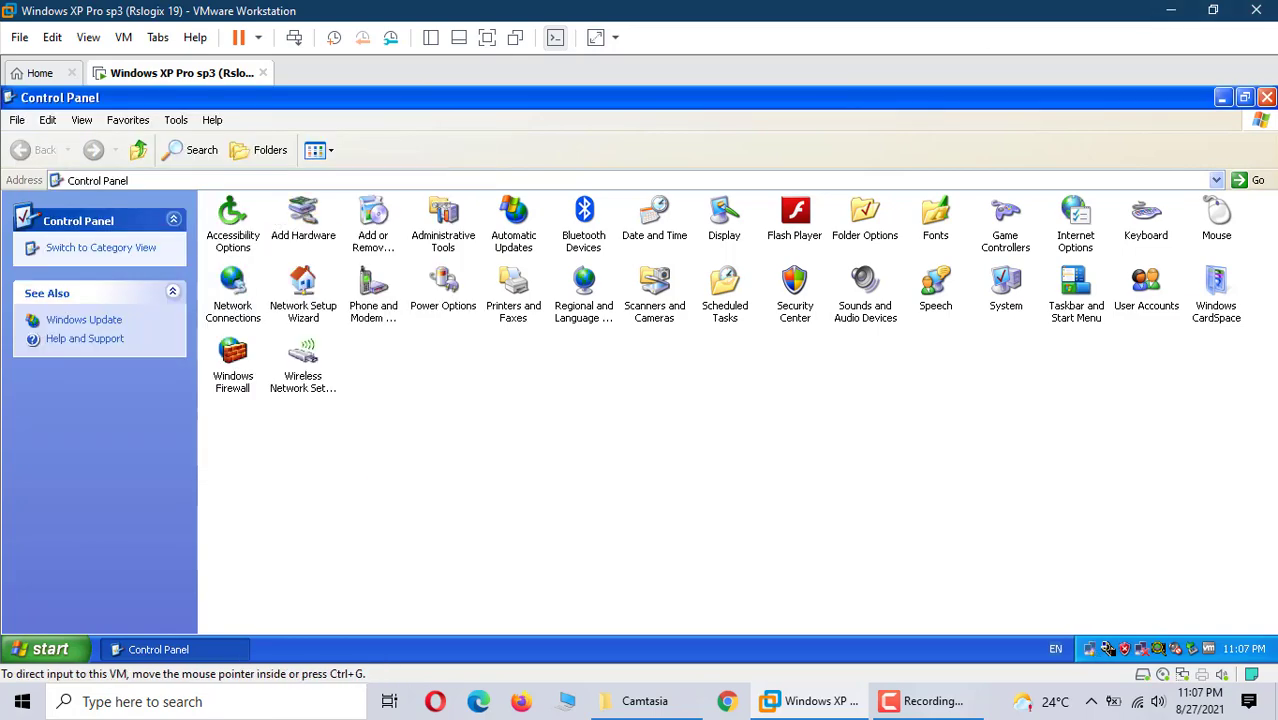
pyautogui.click(1266, 99)
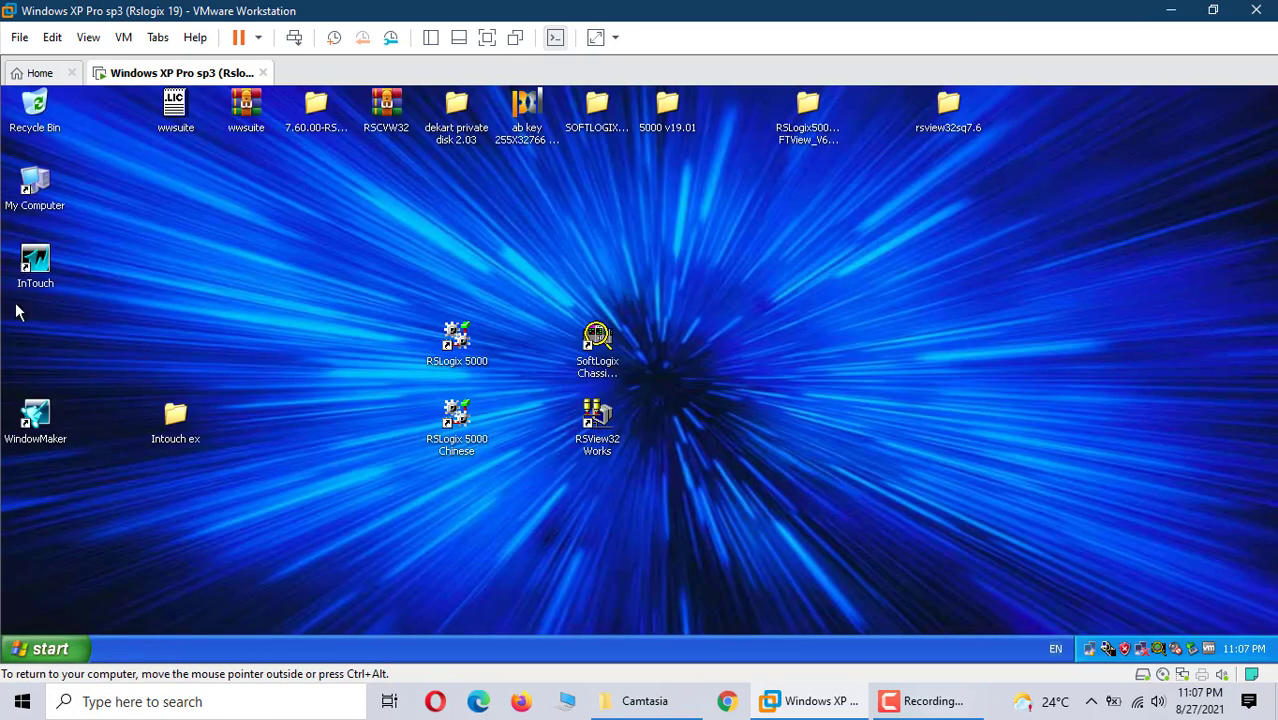
pyautogui.rightClick(33, 214)
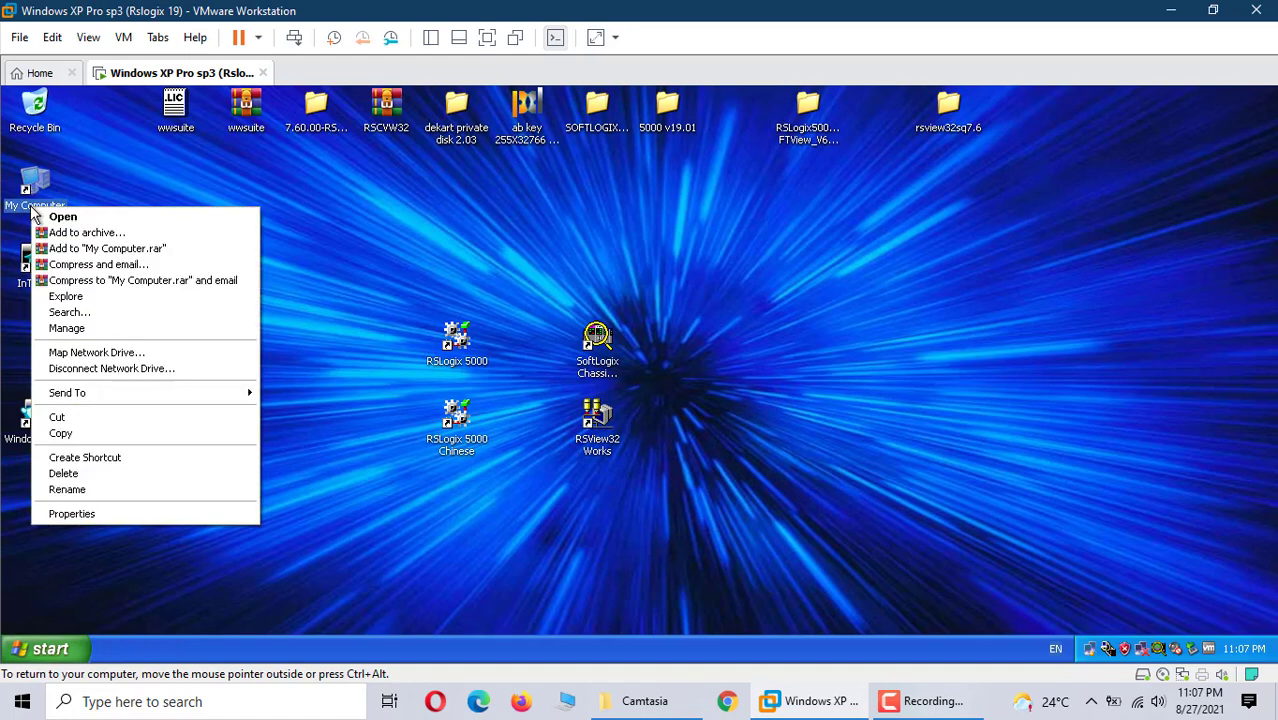
pyautogui.click(82, 331)
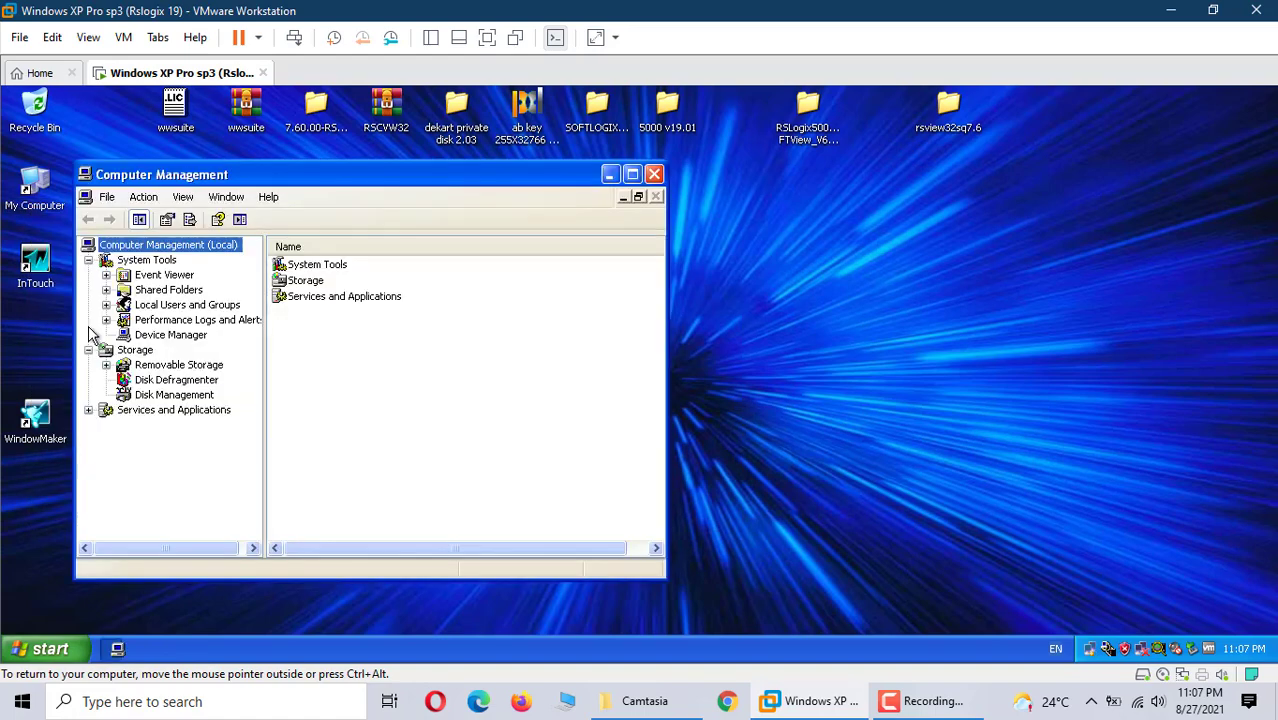
pyautogui.click(143, 337)
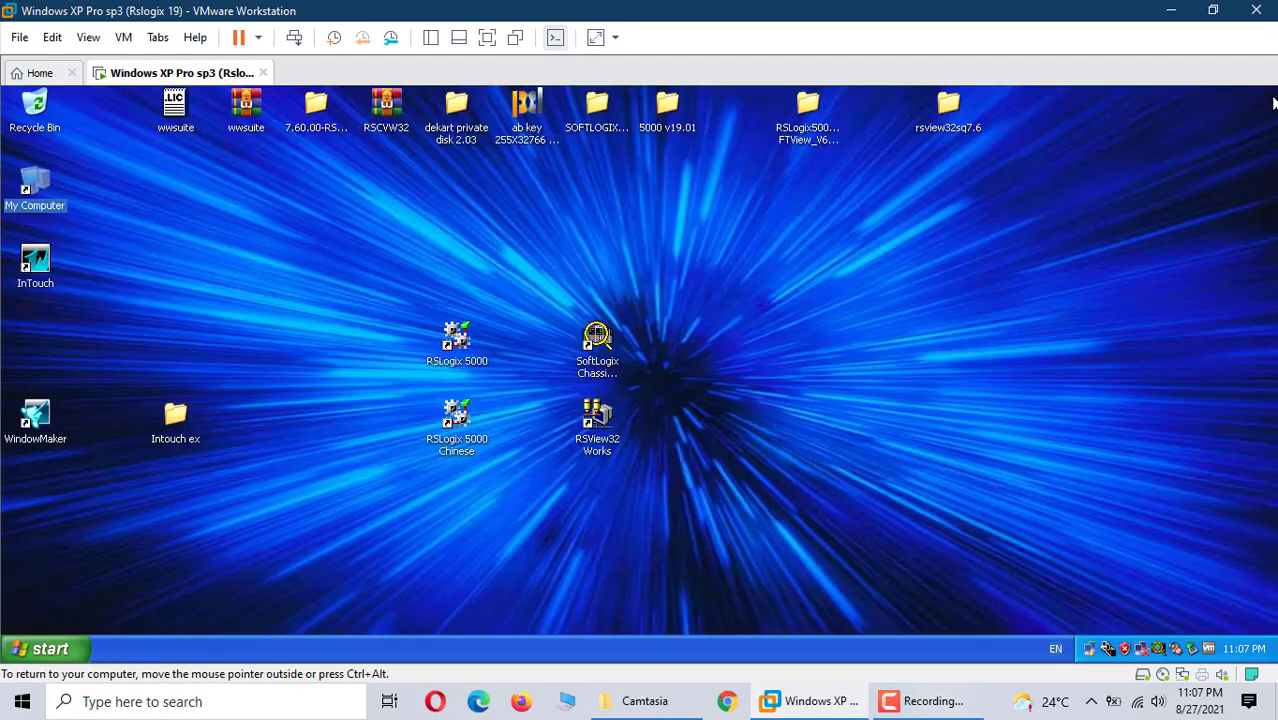
# Close Computer Management and open the loopback connection's properties in Network Connections
pyautogui.click(588, 342)
pyautogui.click(519, 295)
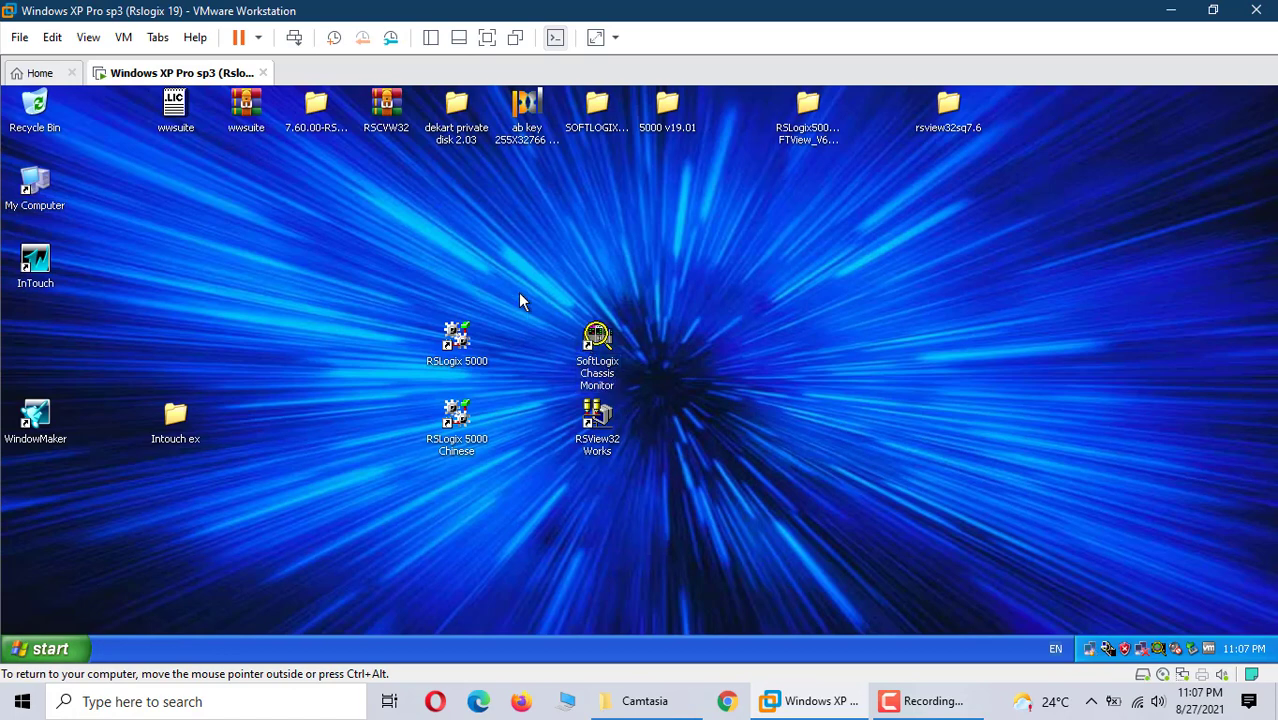
pyautogui.rightClick(1142, 653)
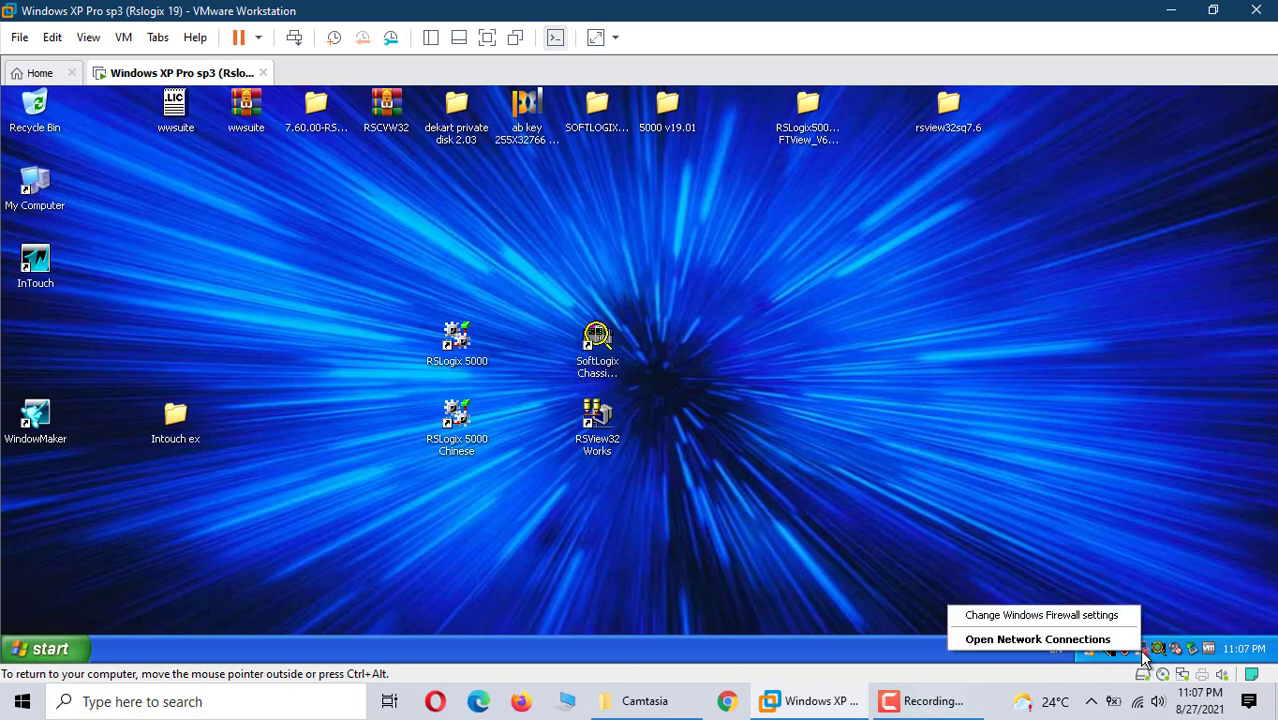
pyautogui.click(1062, 647)
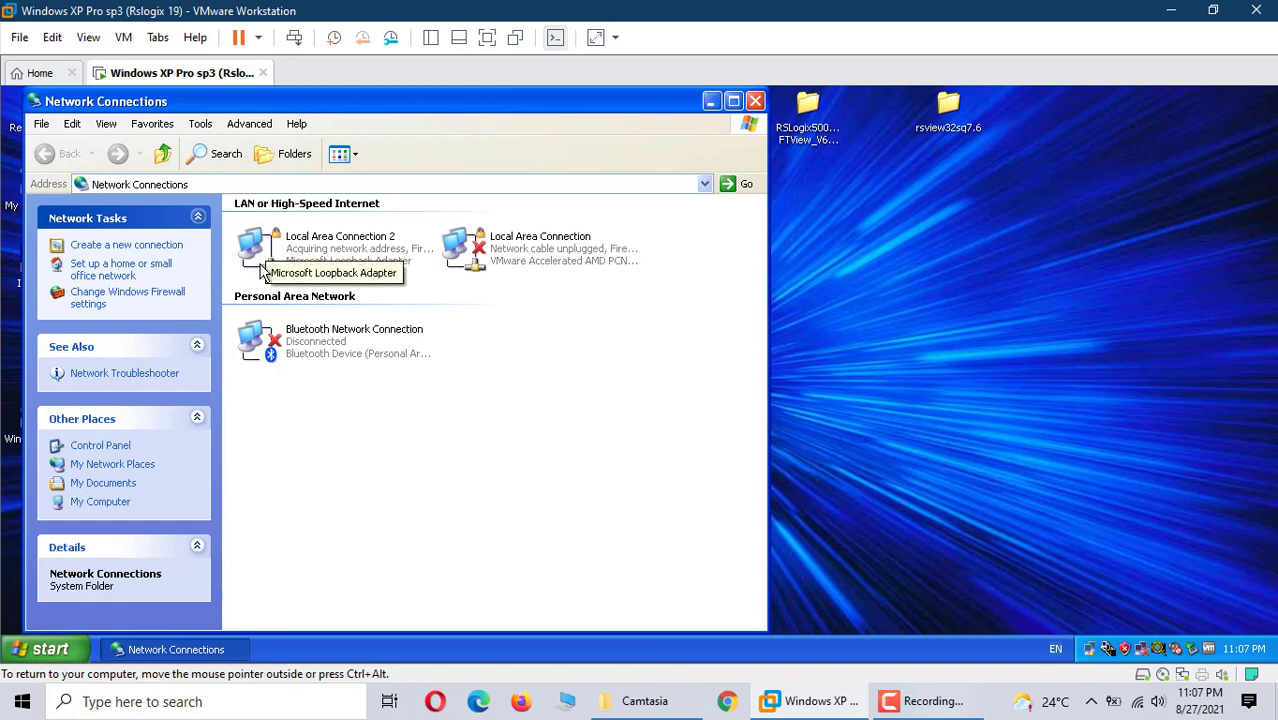
pyautogui.rightClick(349, 263)
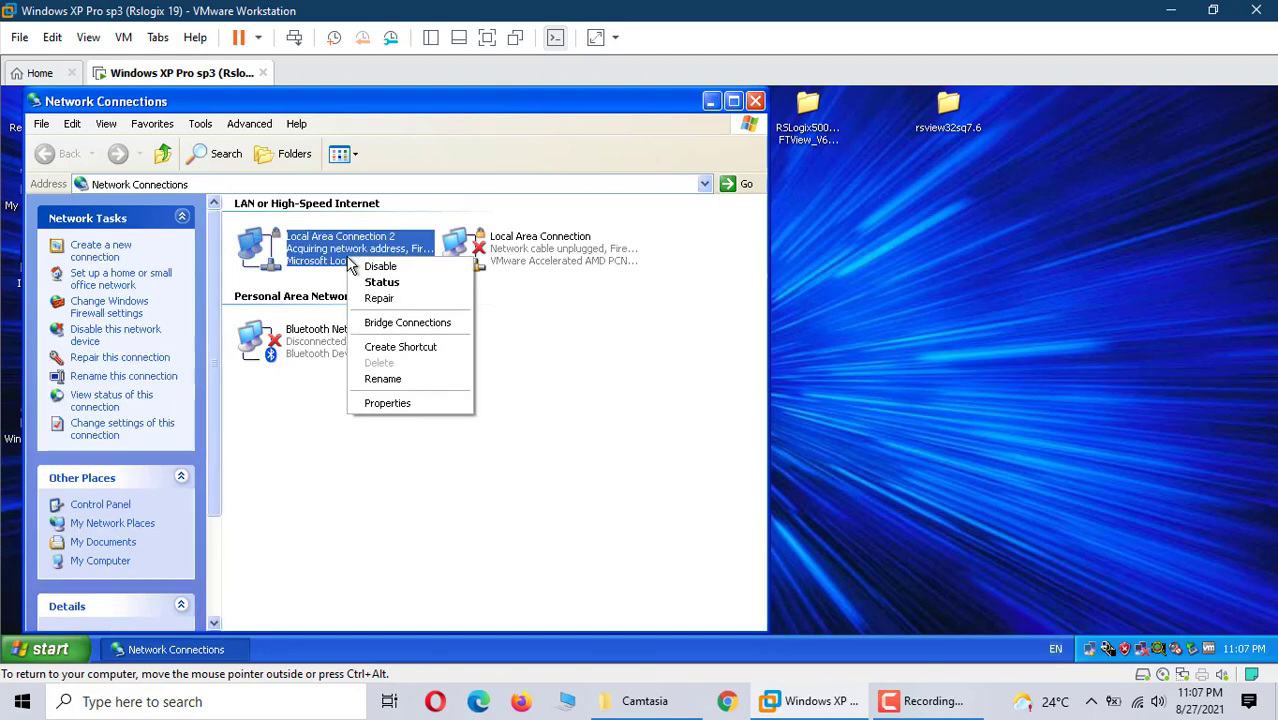
pyautogui.click(398, 405)
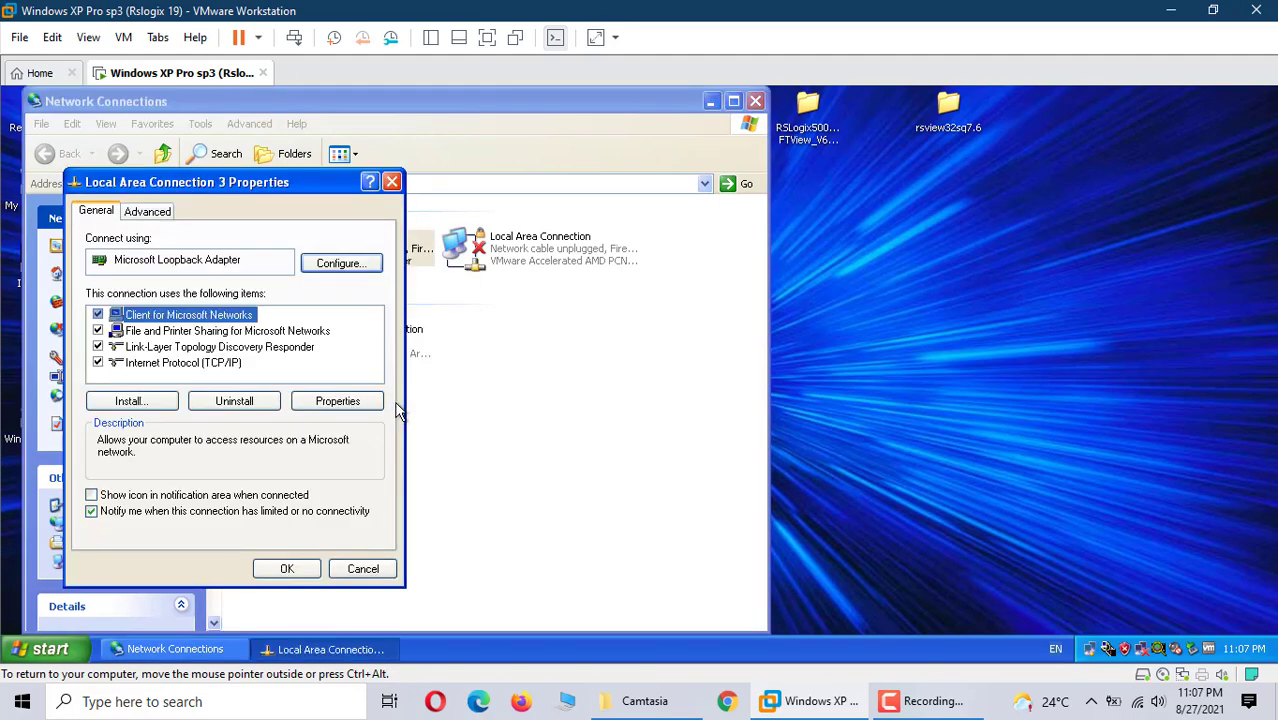
# Give the loopback adapter's TCP/IP static IP 192.158.100.100 with subnet mask 255.255.255.0
pyautogui.doubleClick(210, 364)
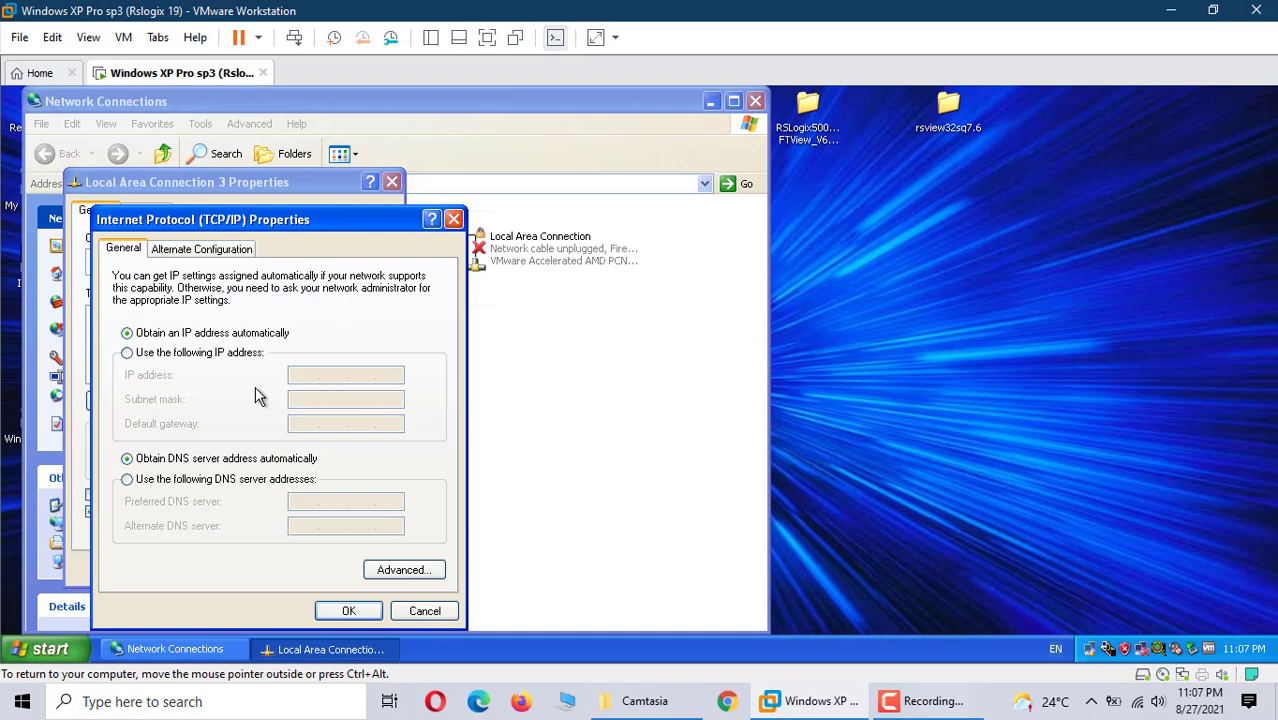
pyautogui.click(127, 353)
pyautogui.write('19')
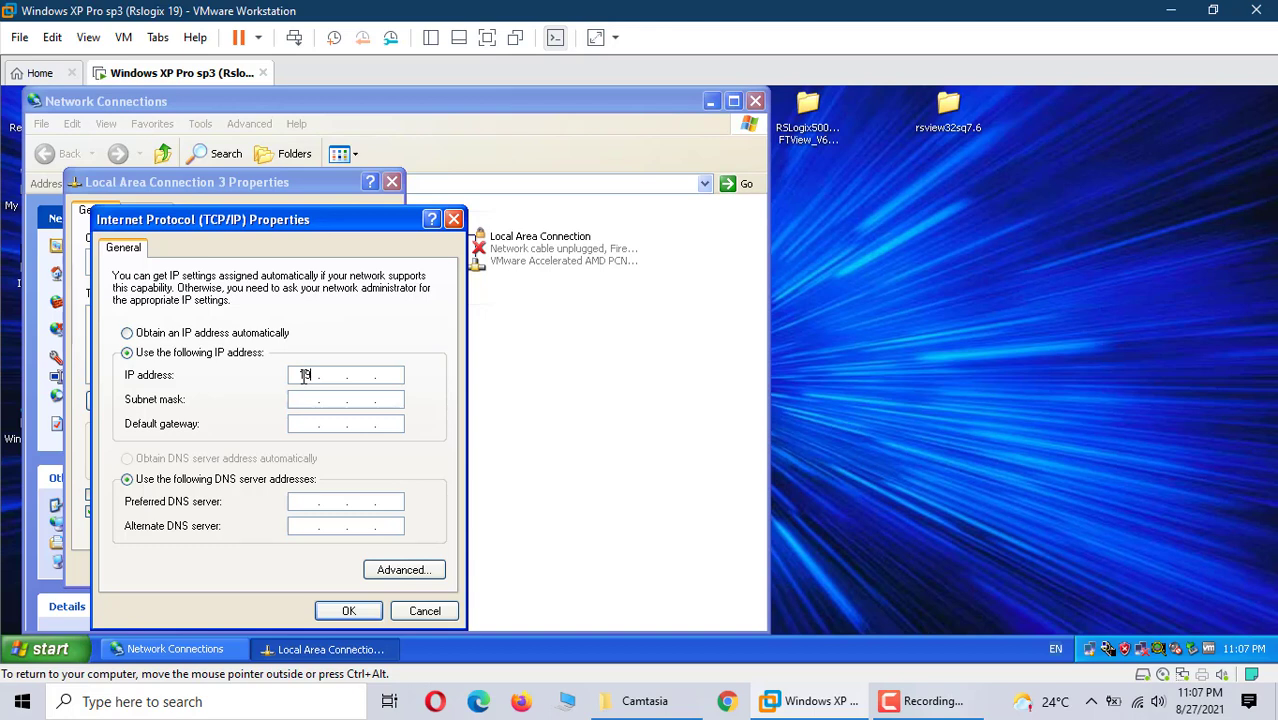
pyautogui.click(304, 375)
pyautogui.write('192.')
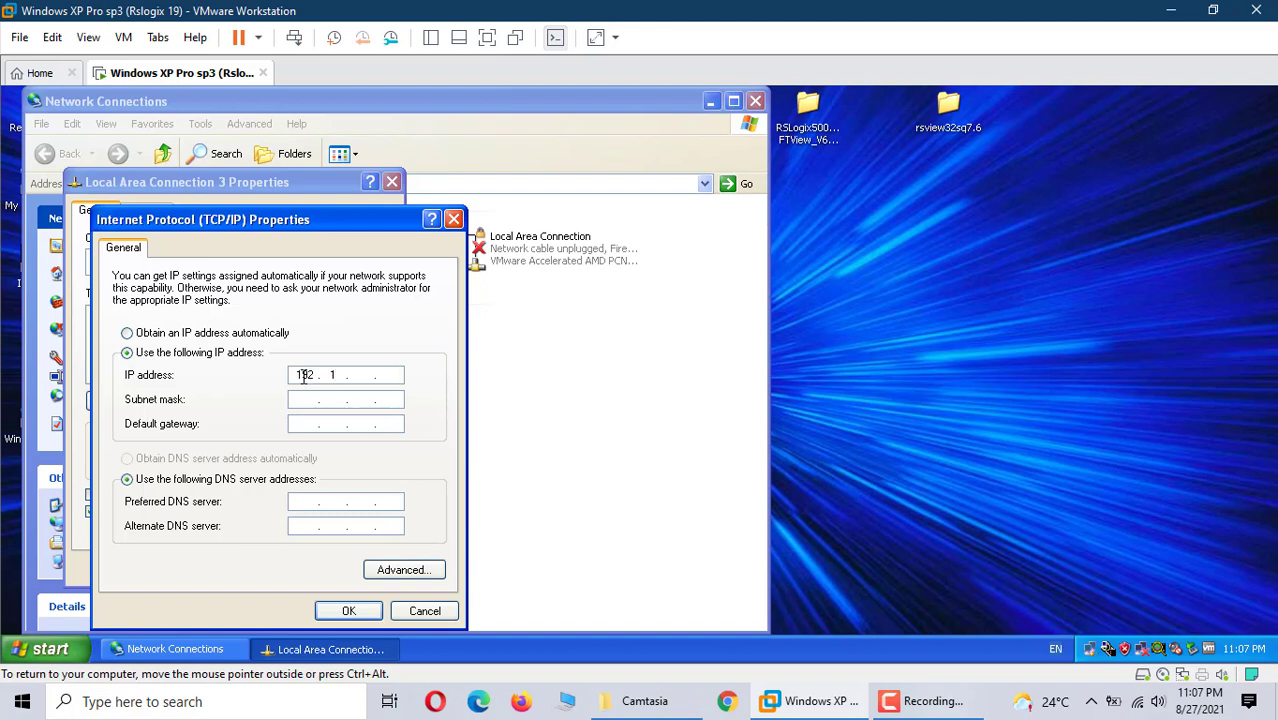
pyautogui.write('810')
pyautogui.press('BackSpace')
pyautogui.press('BackSpace')
pyautogui.press('BackSpace')
pyautogui.write('58')
pyautogui.write('00')
pyautogui.write('00')
pyautogui.click(310, 400)
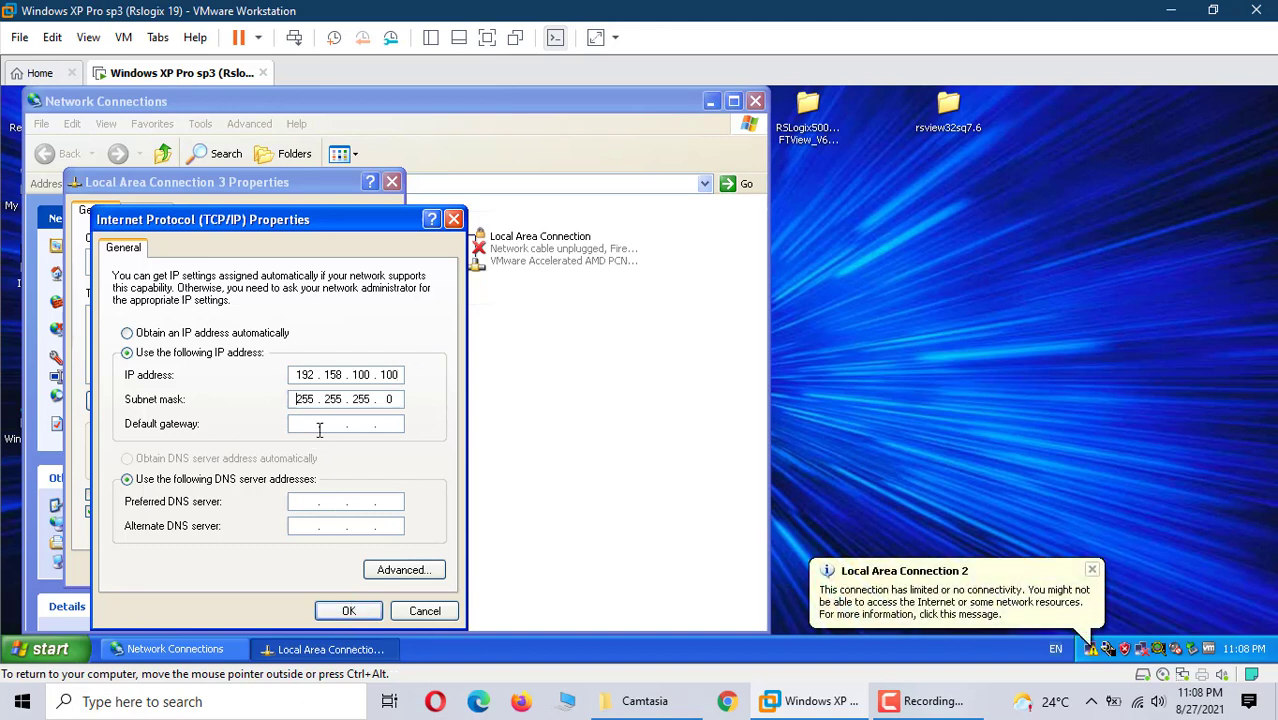
pyautogui.click(349, 613)
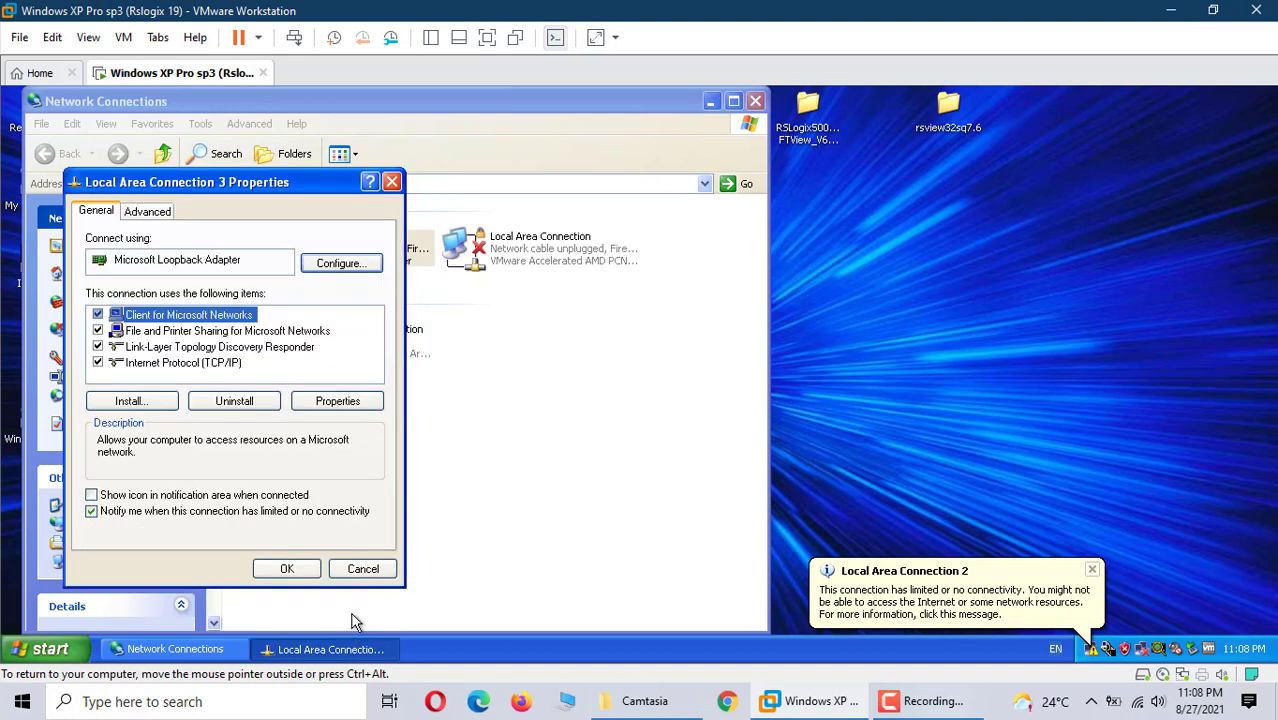
pyautogui.click(289, 570)
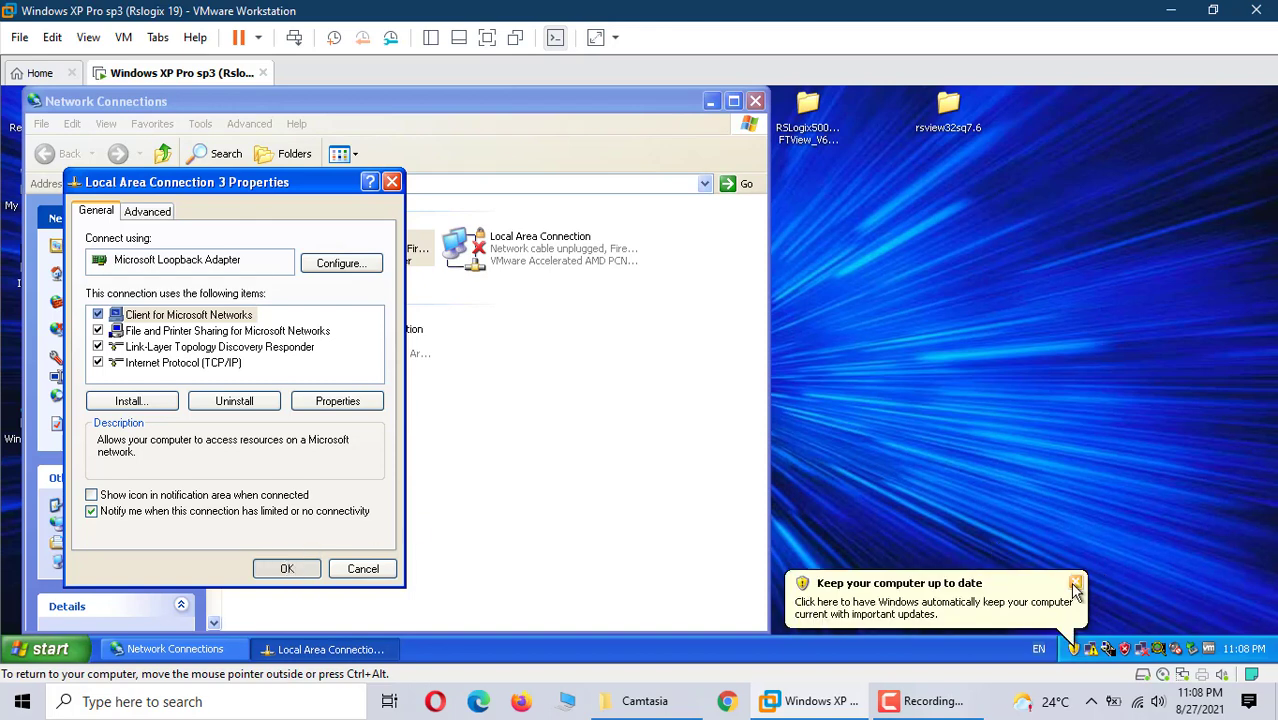
pyautogui.click(1075, 581)
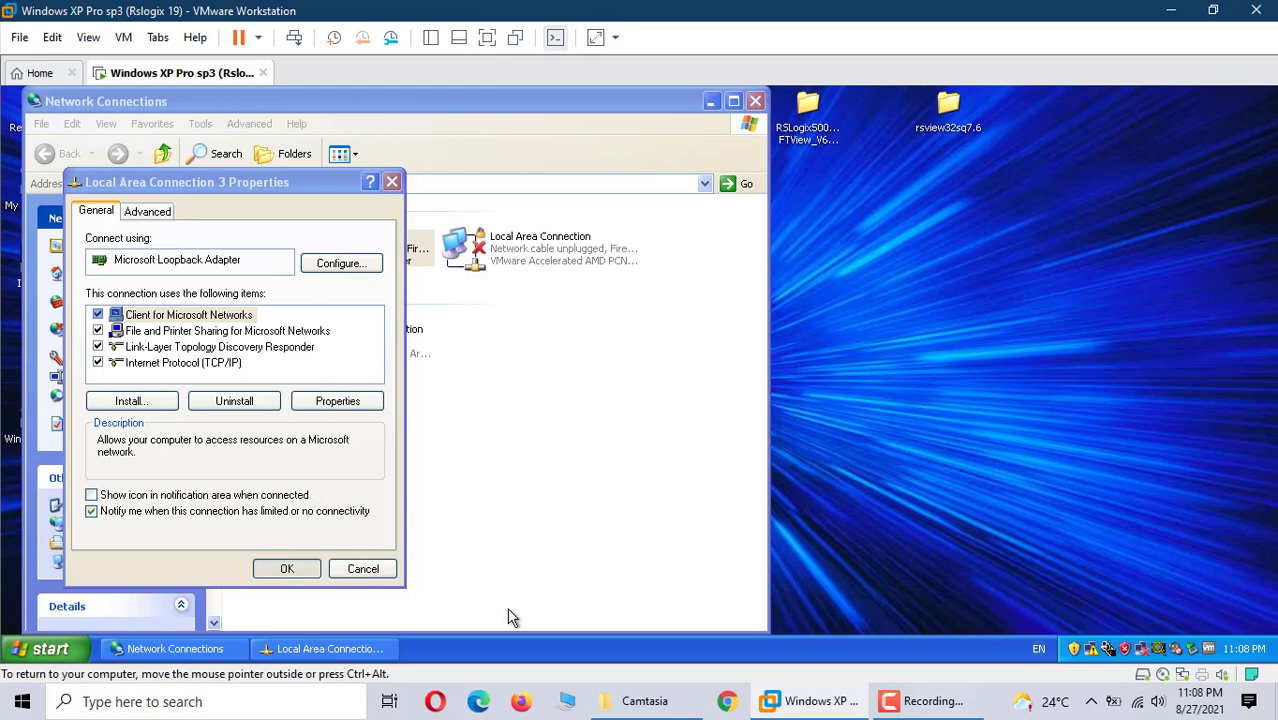
pyautogui.moveTo(265, 184)
pyautogui.mouseDown()
pyautogui.moveTo(706, 289)
pyautogui.moveTo(466, 203)
pyautogui.mouseUp()
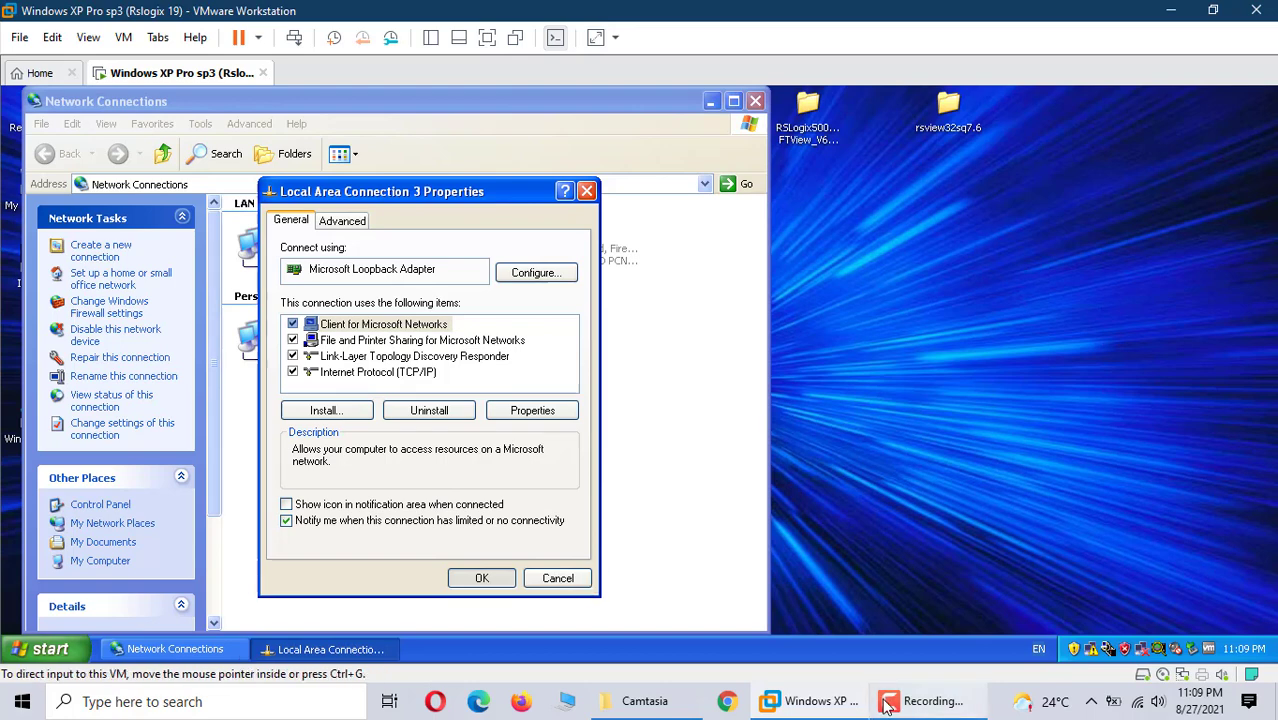
# Close the loopback properties and the Network Connections window
pyautogui.click(918, 701)
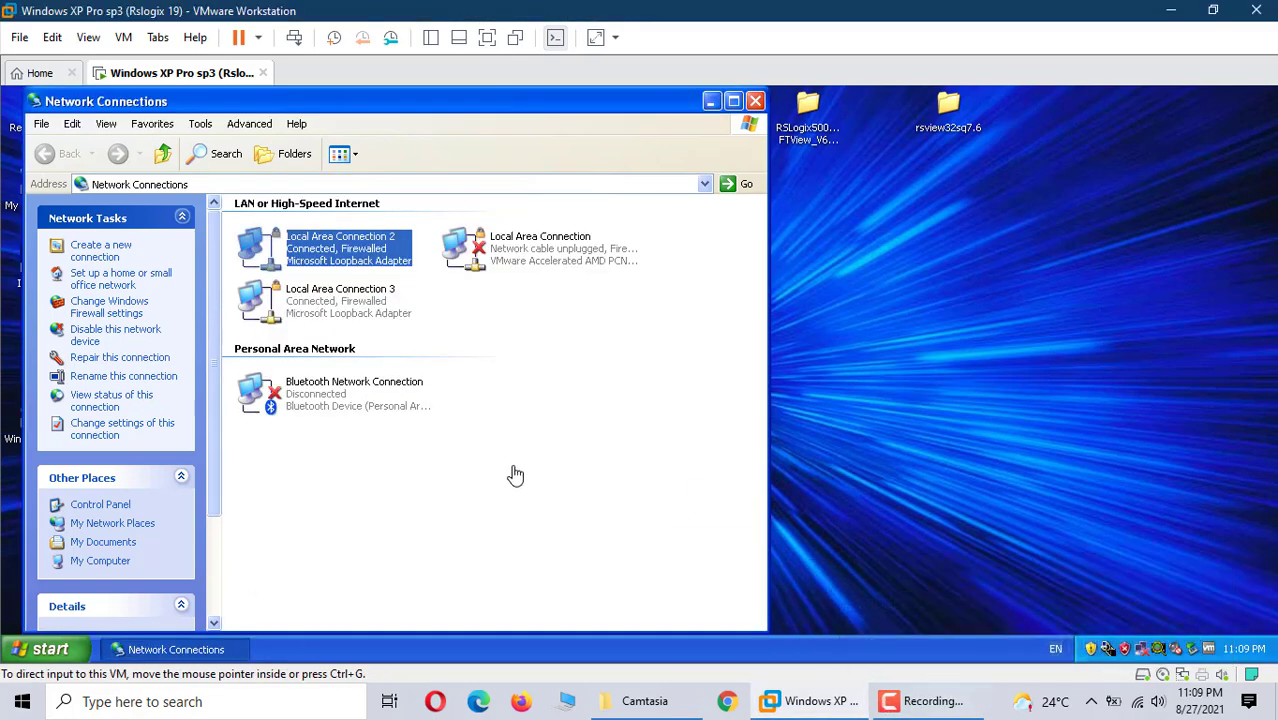
pyautogui.click(598, 411)
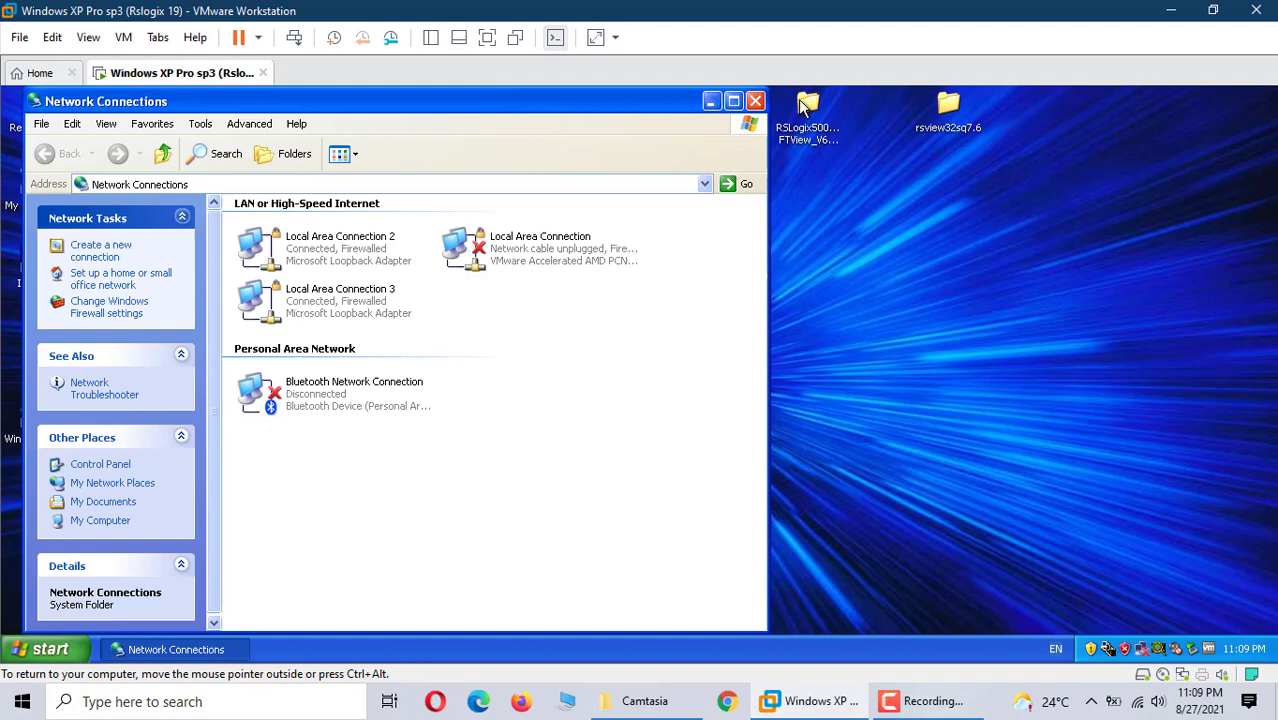
pyautogui.click(756, 102)
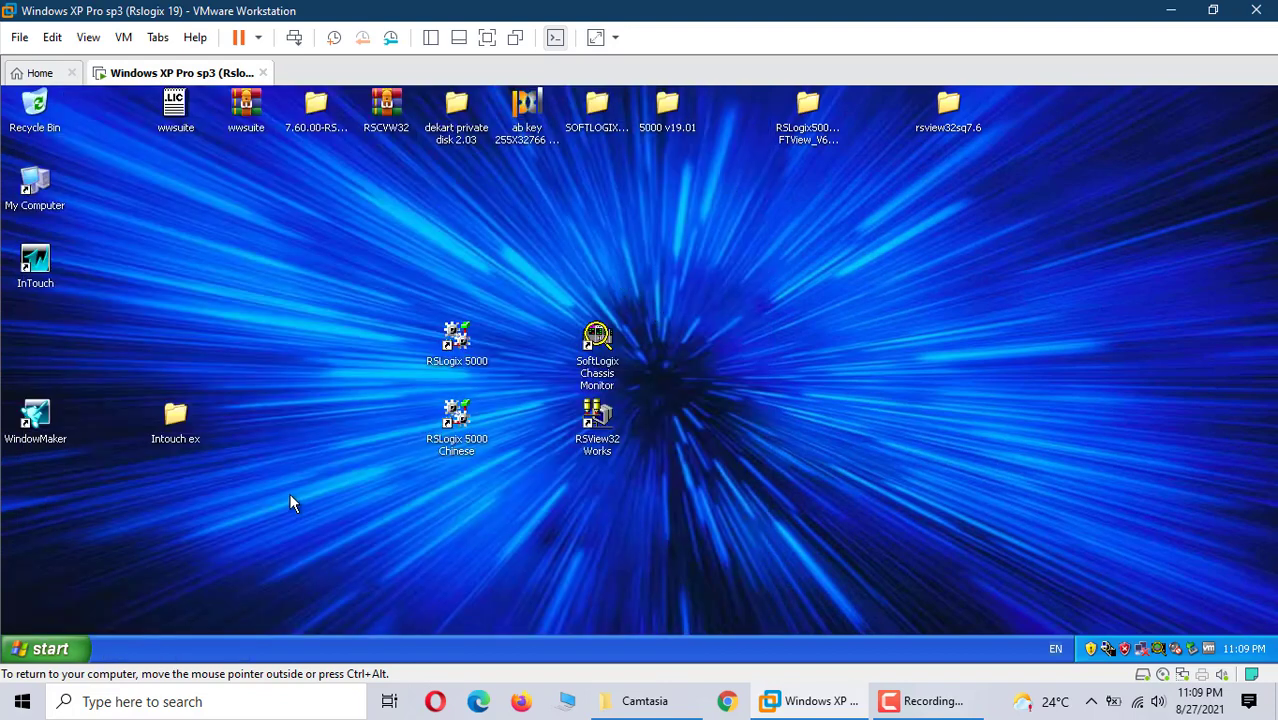
# Launch SoftLogix Chassis Monitor and create a SoftLogix5860 (1789-L60) controller in slot 2
pyautogui.click(600, 370)
pyautogui.doubleClick(600, 370)
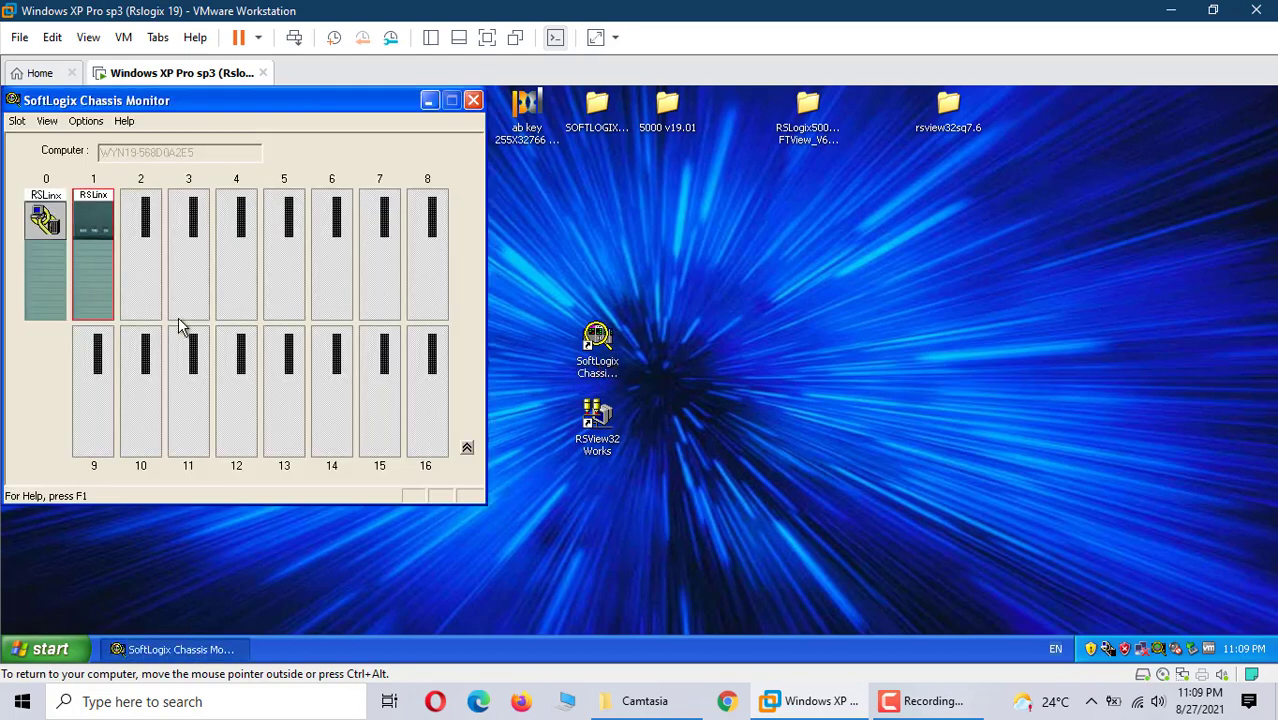
pyautogui.rightClick(145, 305)
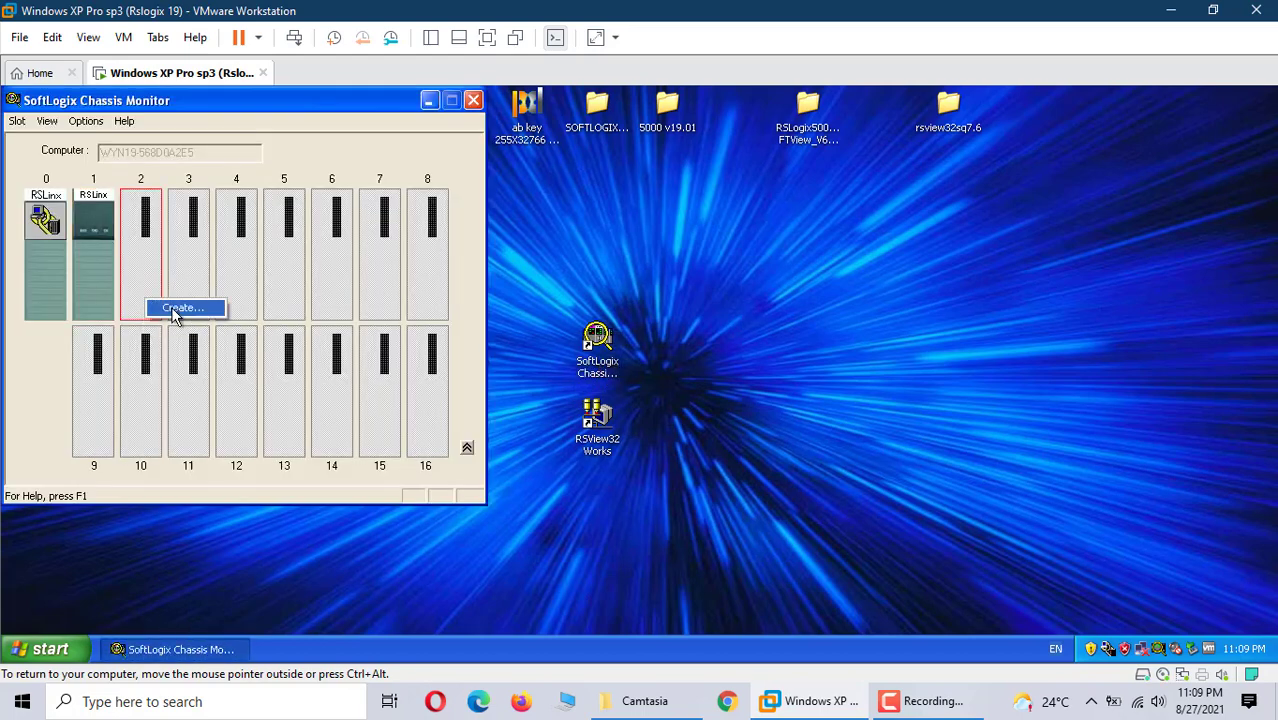
pyautogui.click(176, 313)
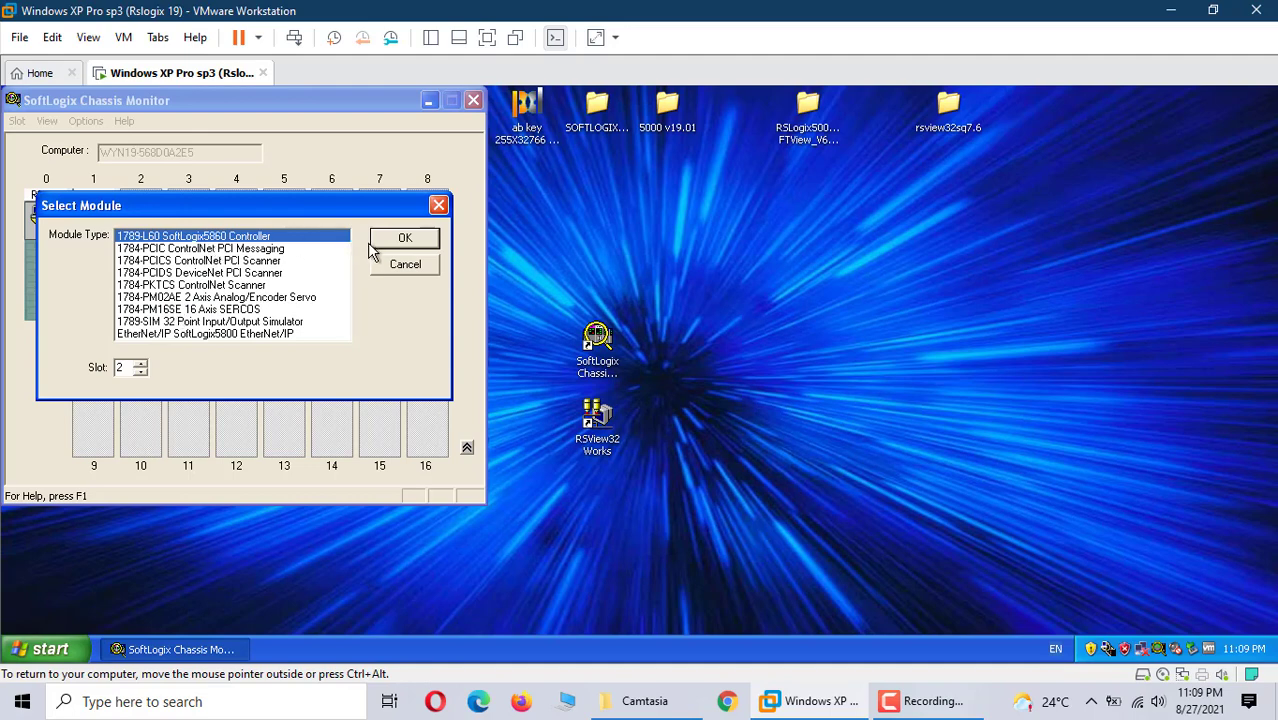
pyautogui.click(405, 243)
pyautogui.click(242, 404)
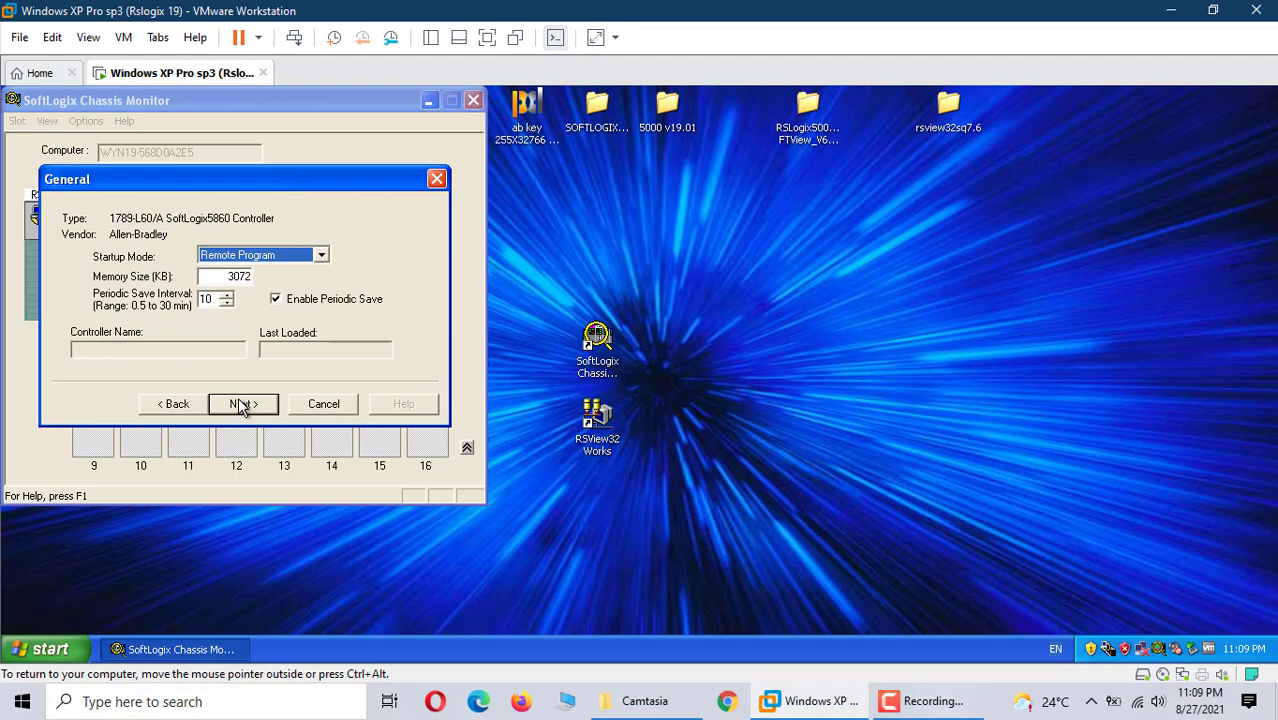
pyautogui.click(242, 404)
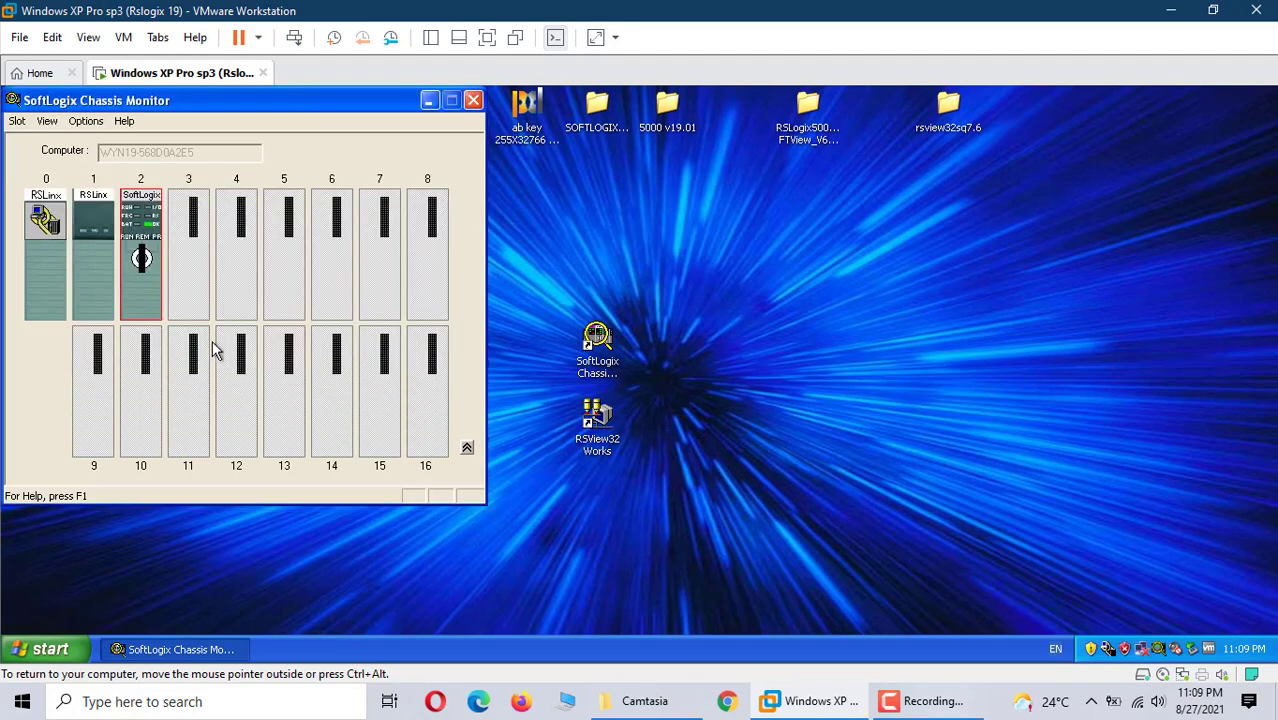
# Add an EtherNet/IP module labelled 'Ethernet' at 192.158.100.100 in slot 3
pyautogui.rightClick(192, 286)
pyautogui.click(228, 292)
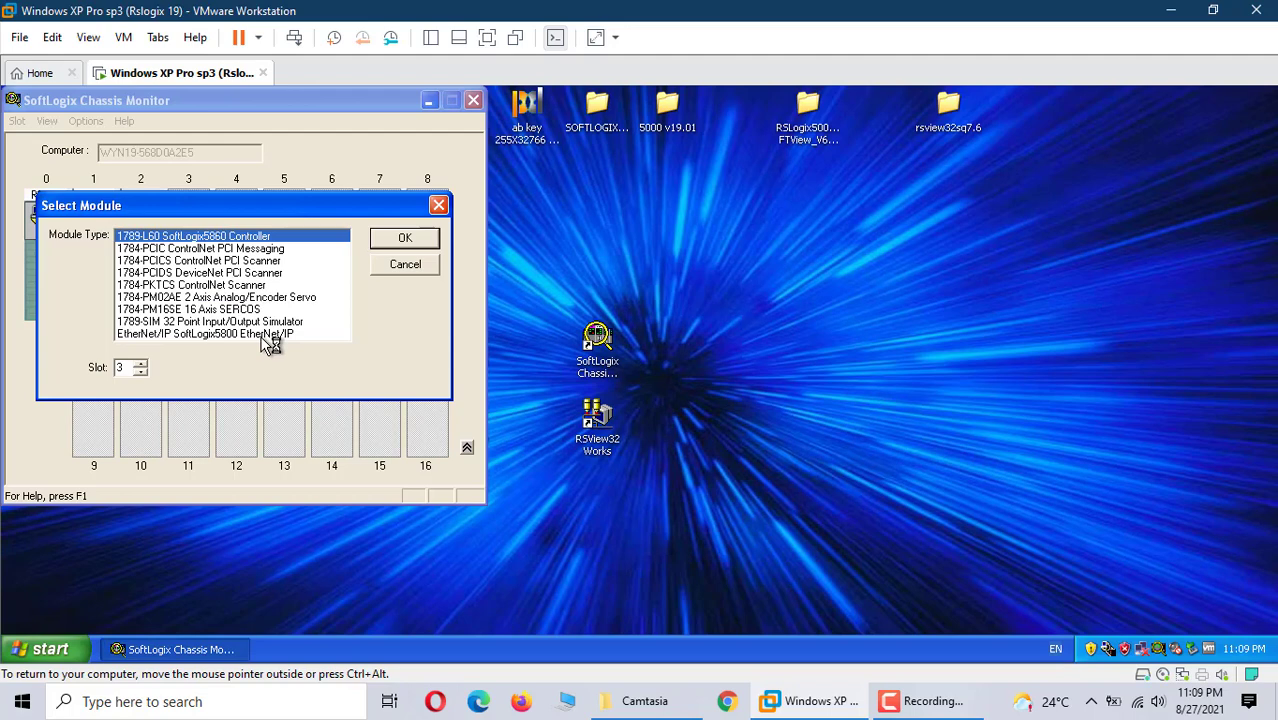
pyautogui.click(265, 334)
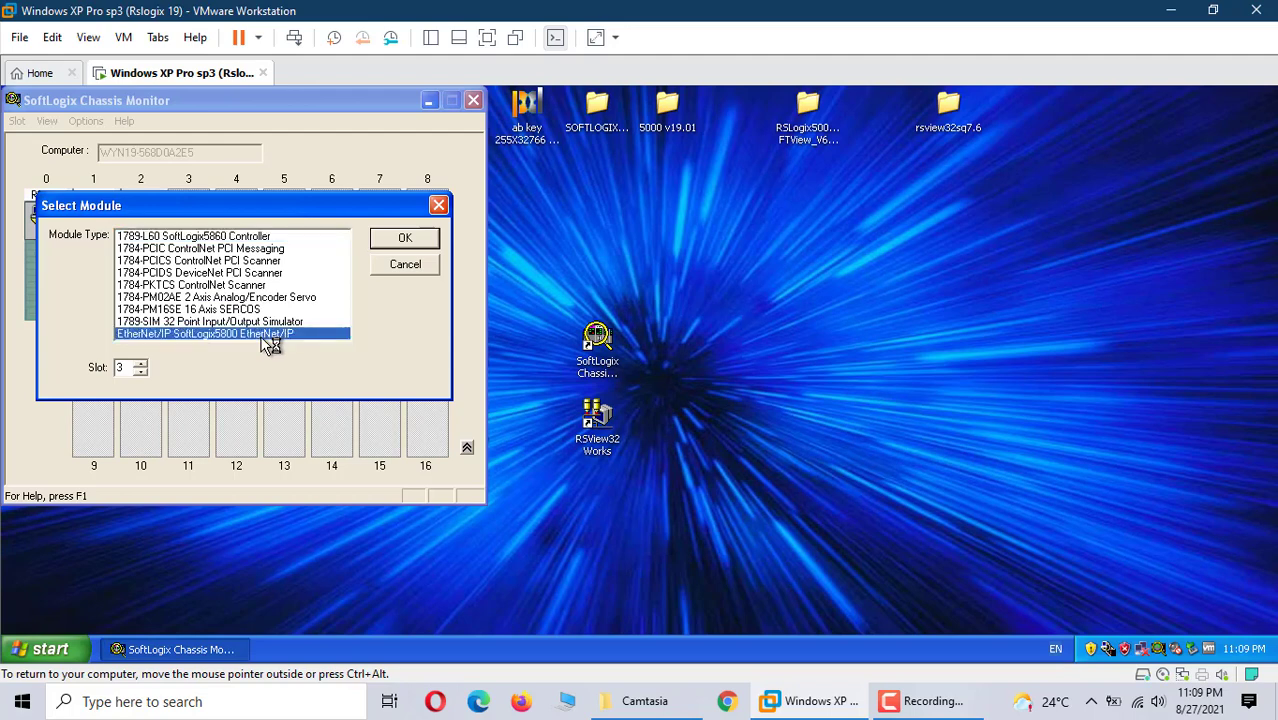
pyautogui.click(400, 240)
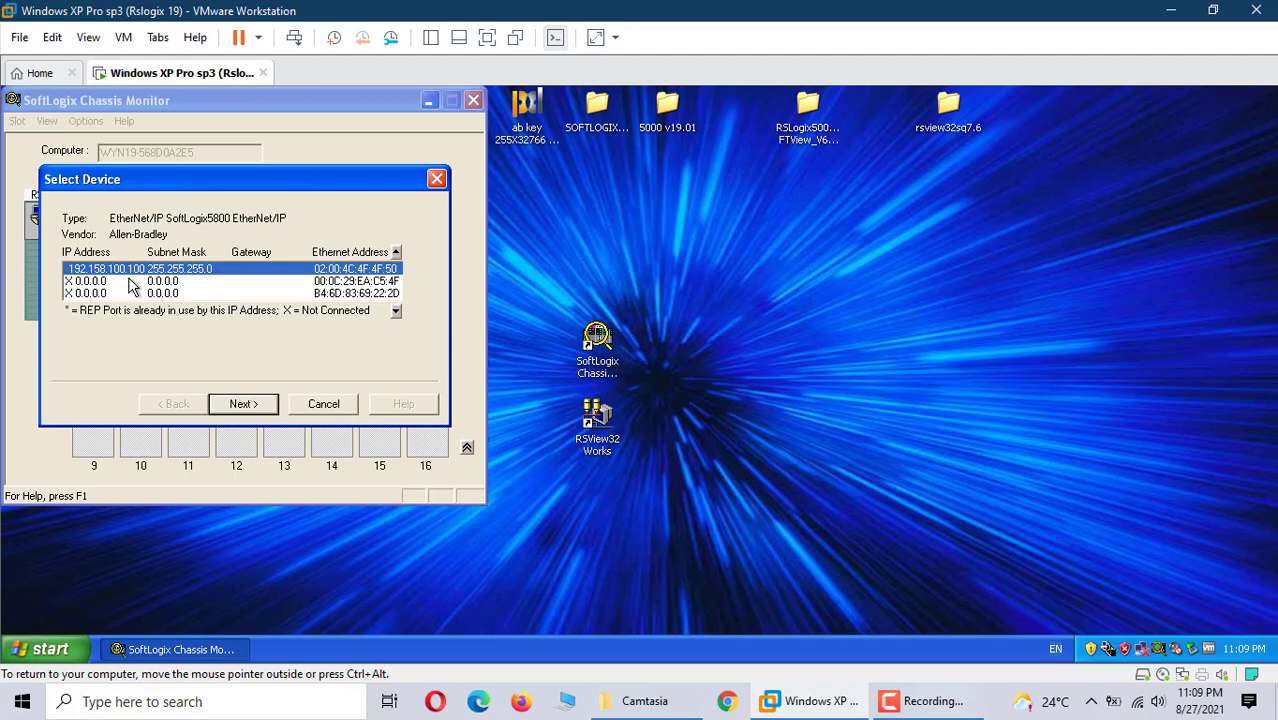
pyautogui.click(240, 404)
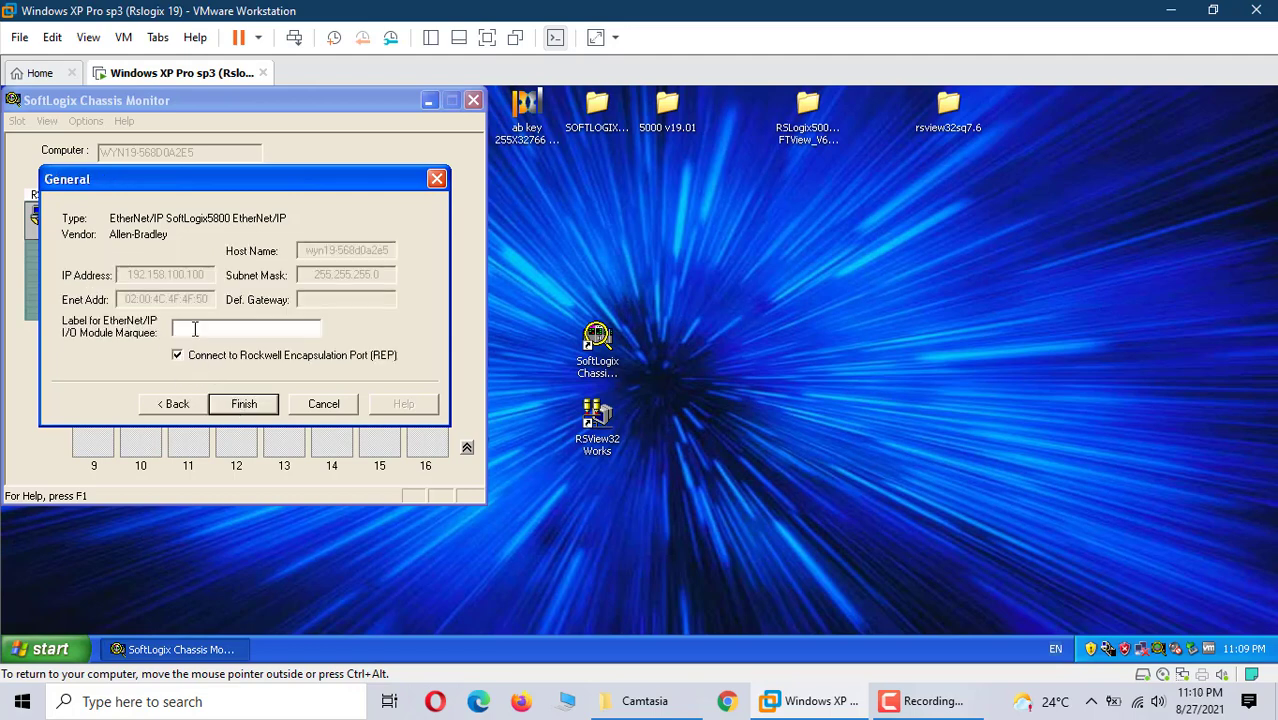
pyautogui.write('Eter')
pyautogui.write('n')
pyautogui.press('BackSpace')
pyautogui.press('BackSpace')
pyautogui.press('BackSpace')
pyautogui.write('ernet')
pyautogui.click(248, 405)
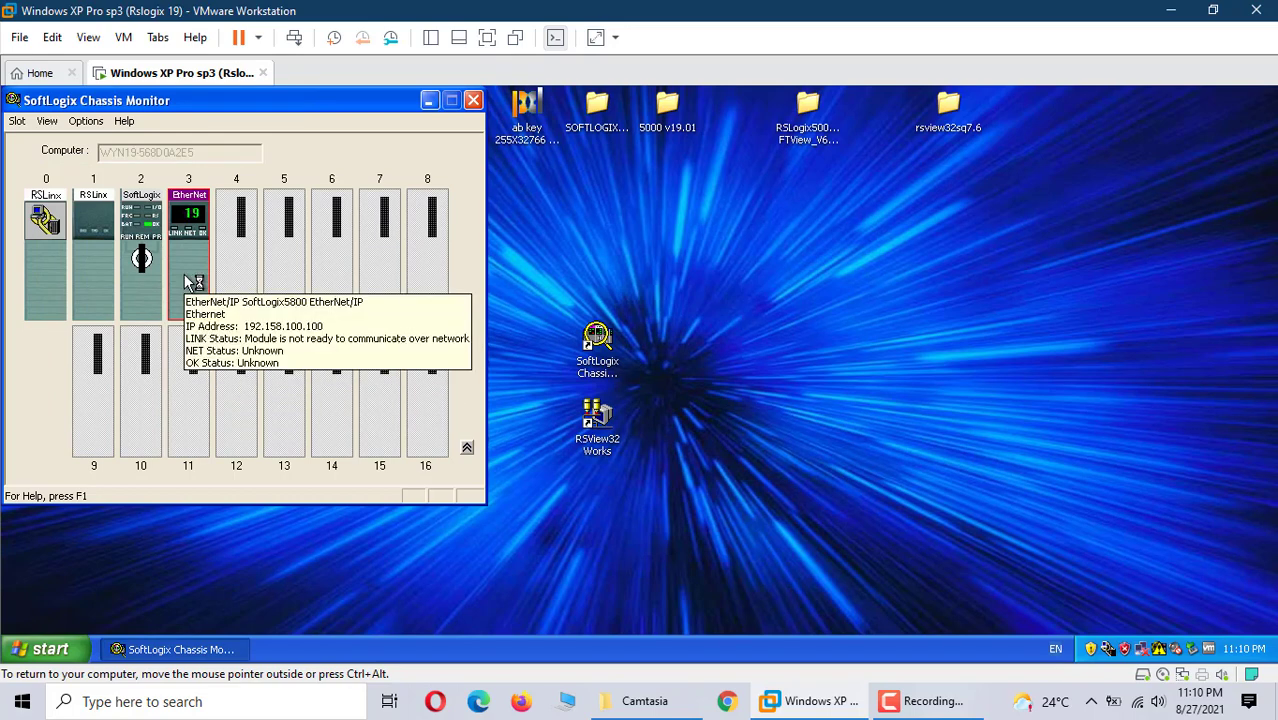
# Minimize the chassis monitor and bring up RSLinx Classic Lite's driver configuration
pyautogui.click(428, 101)
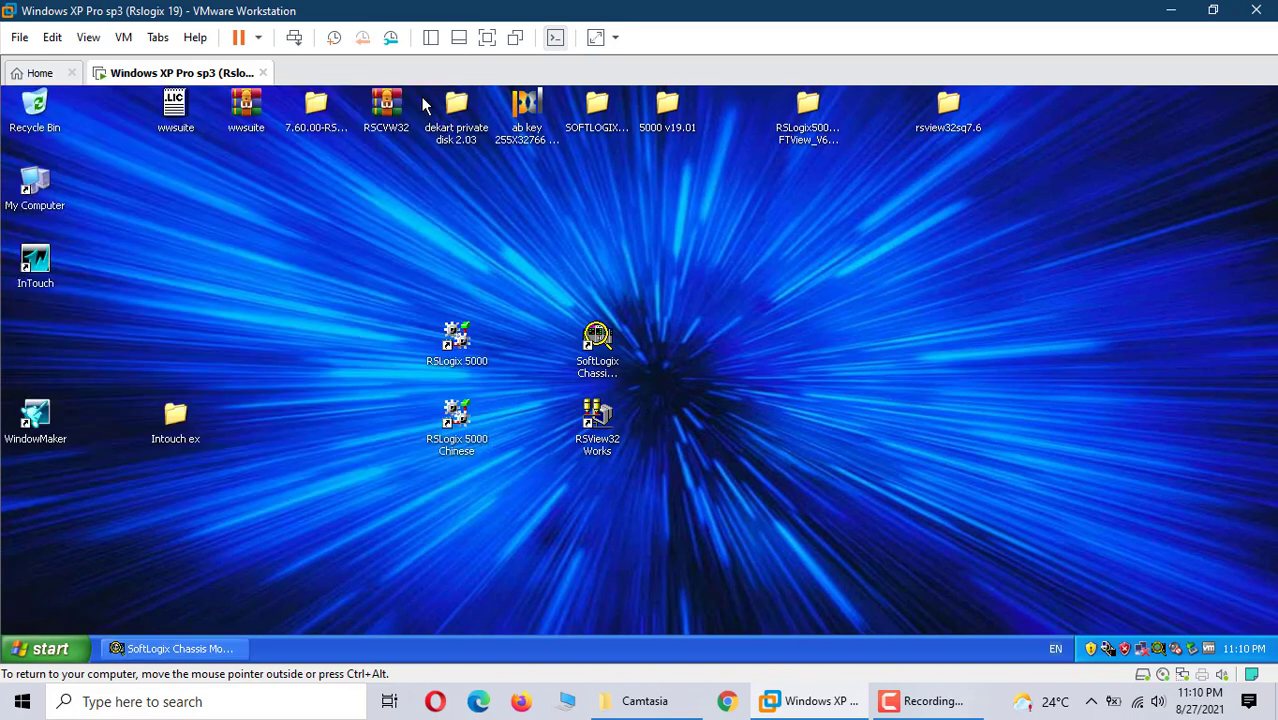
pyautogui.doubleClick(1108, 651)
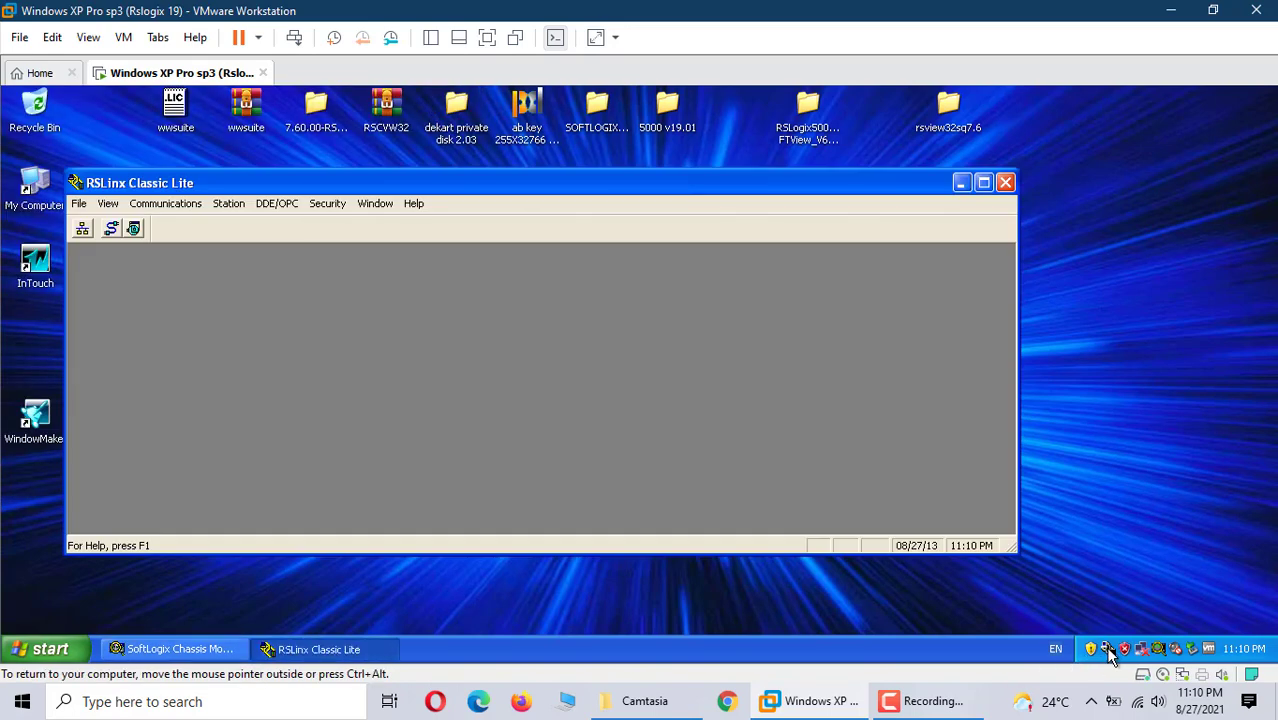
pyautogui.click(191, 209)
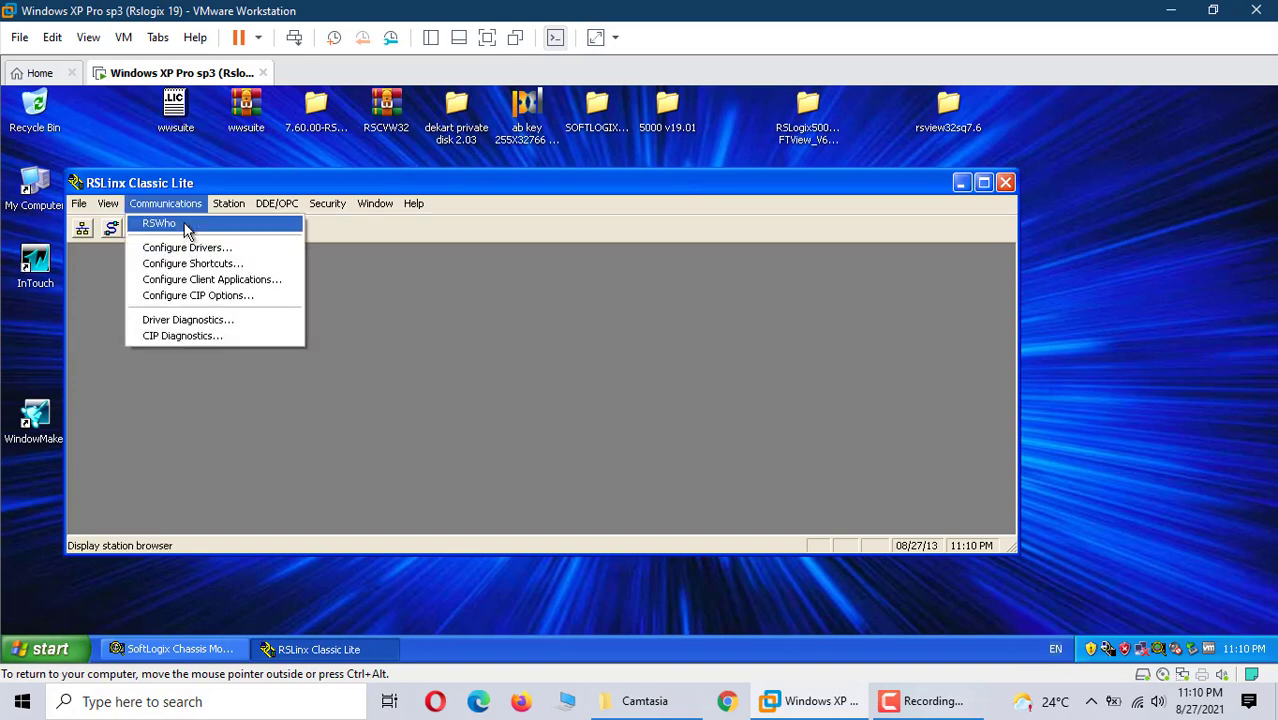
pyautogui.click(160, 248)
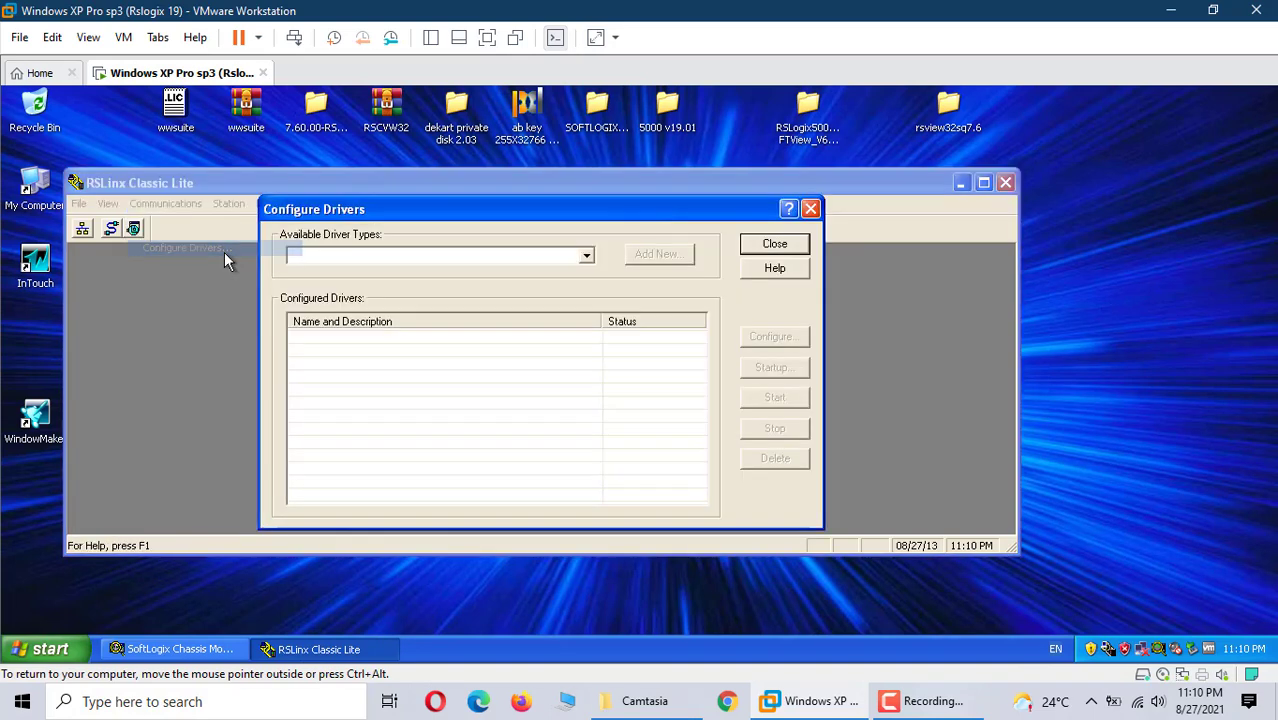
# Add EtherNet/IP driver AB_ETHIP-1 bound to the Microsoft Loopback Adapter
pyautogui.click(586, 256)
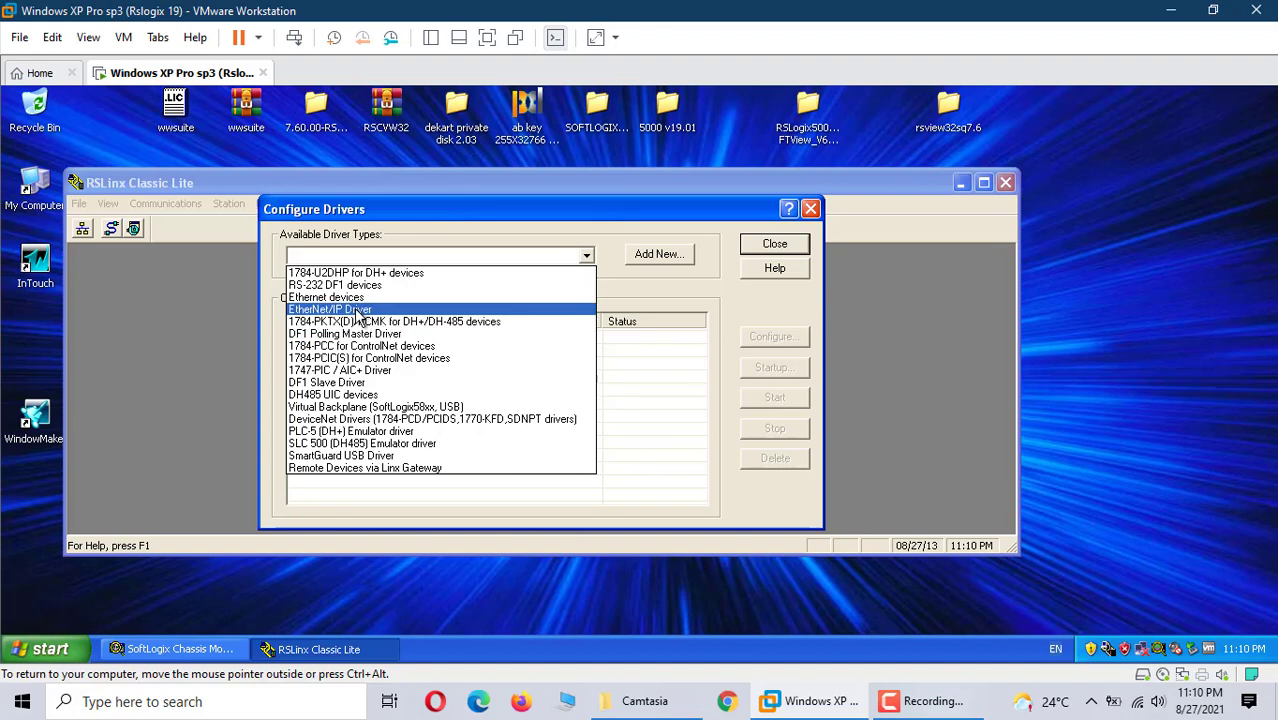
pyautogui.click(360, 310)
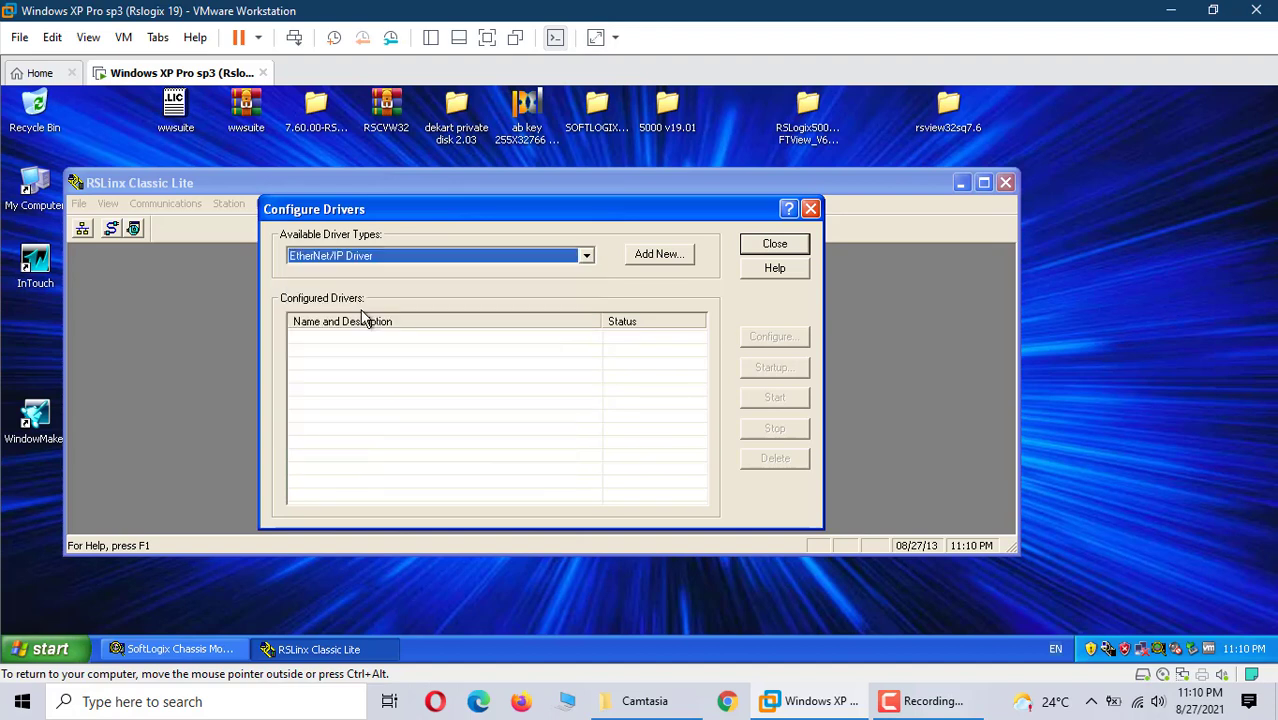
pyautogui.click(666, 258)
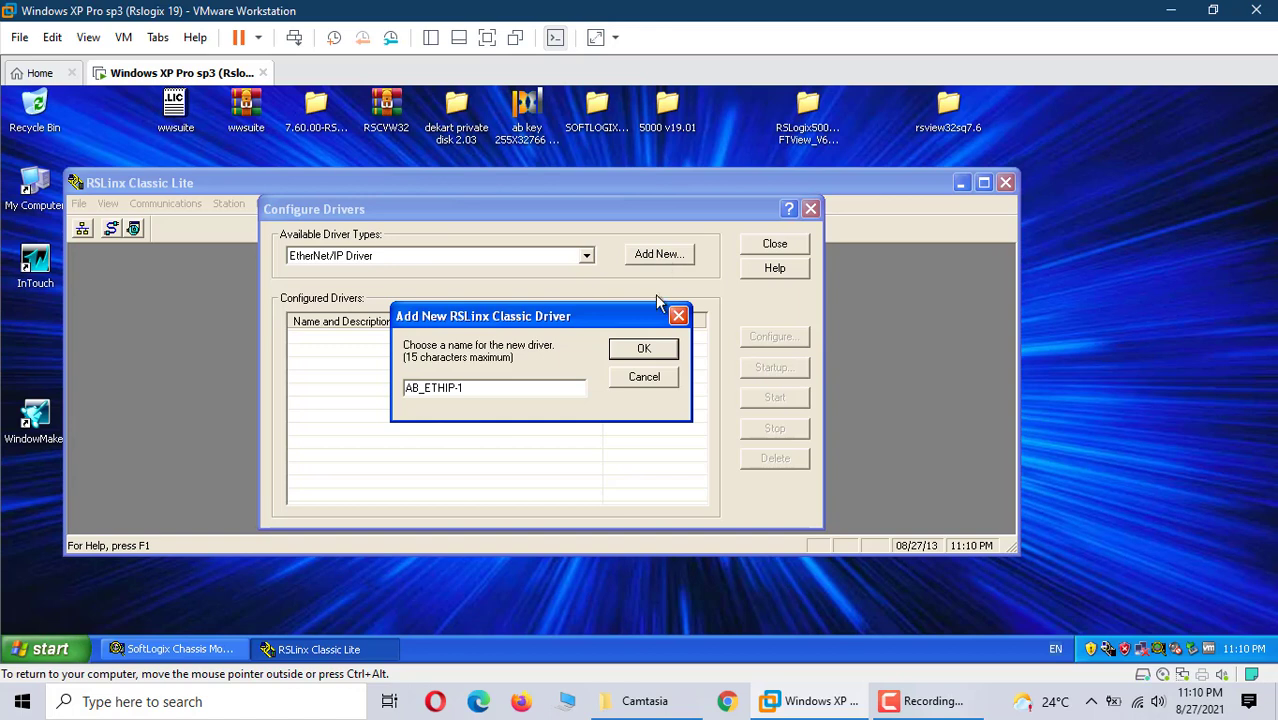
pyautogui.click(652, 347)
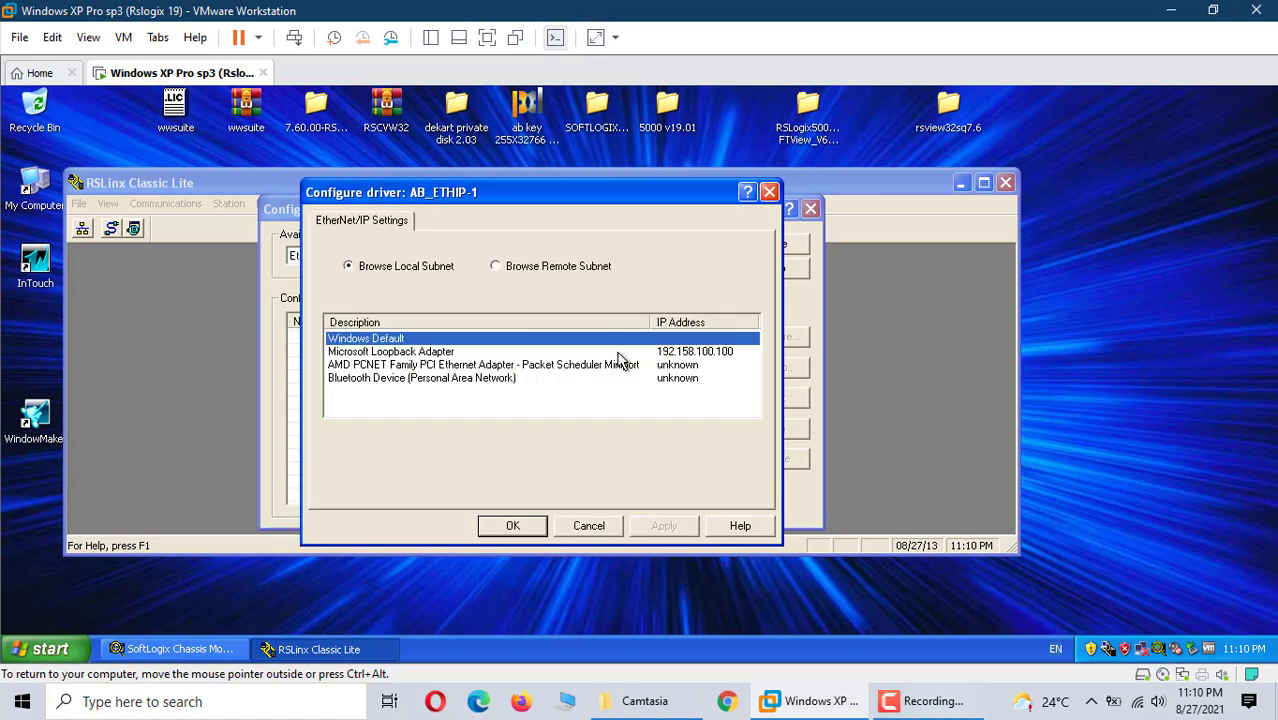
pyautogui.click(617, 353)
pyautogui.click(655, 527)
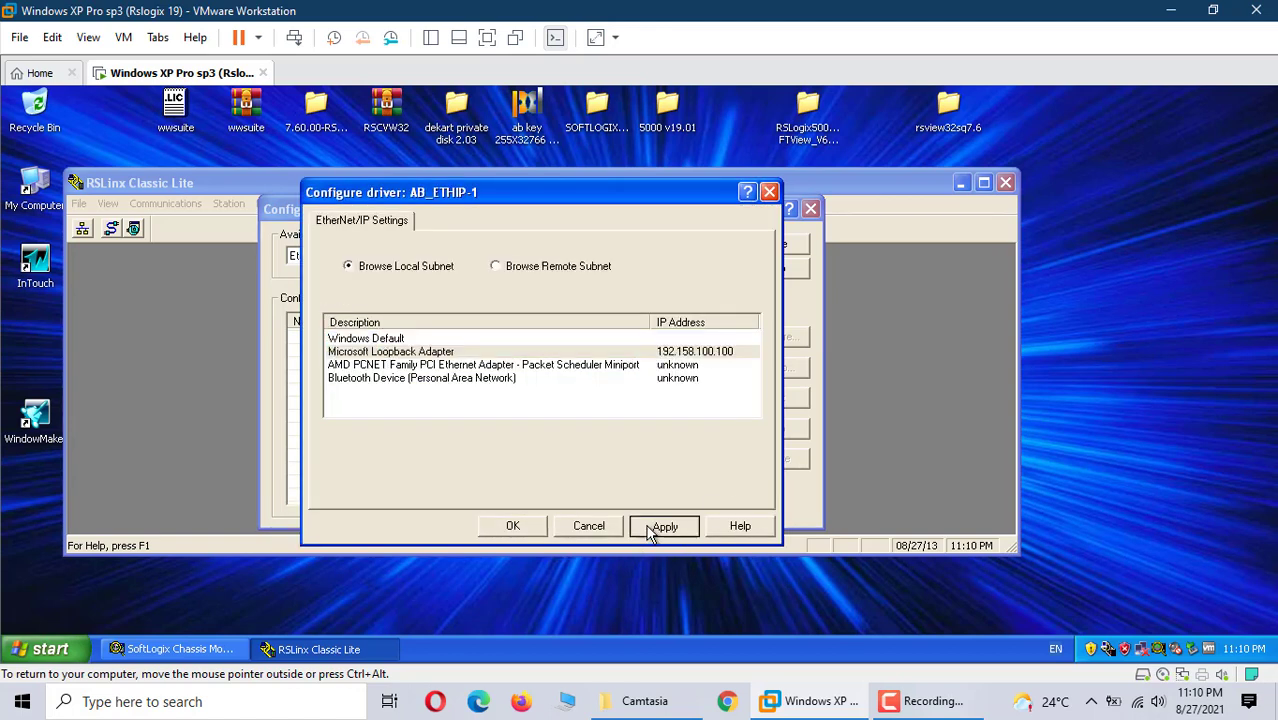
pyautogui.click(508, 527)
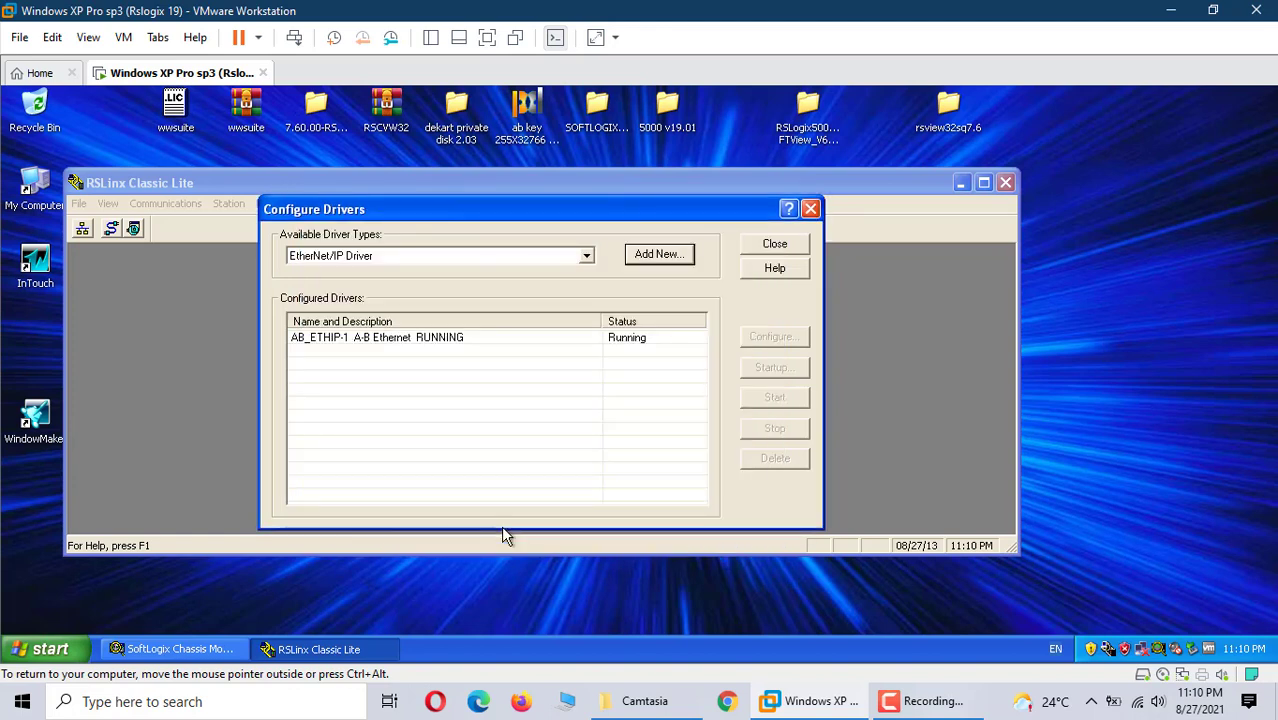
pyautogui.click(776, 249)
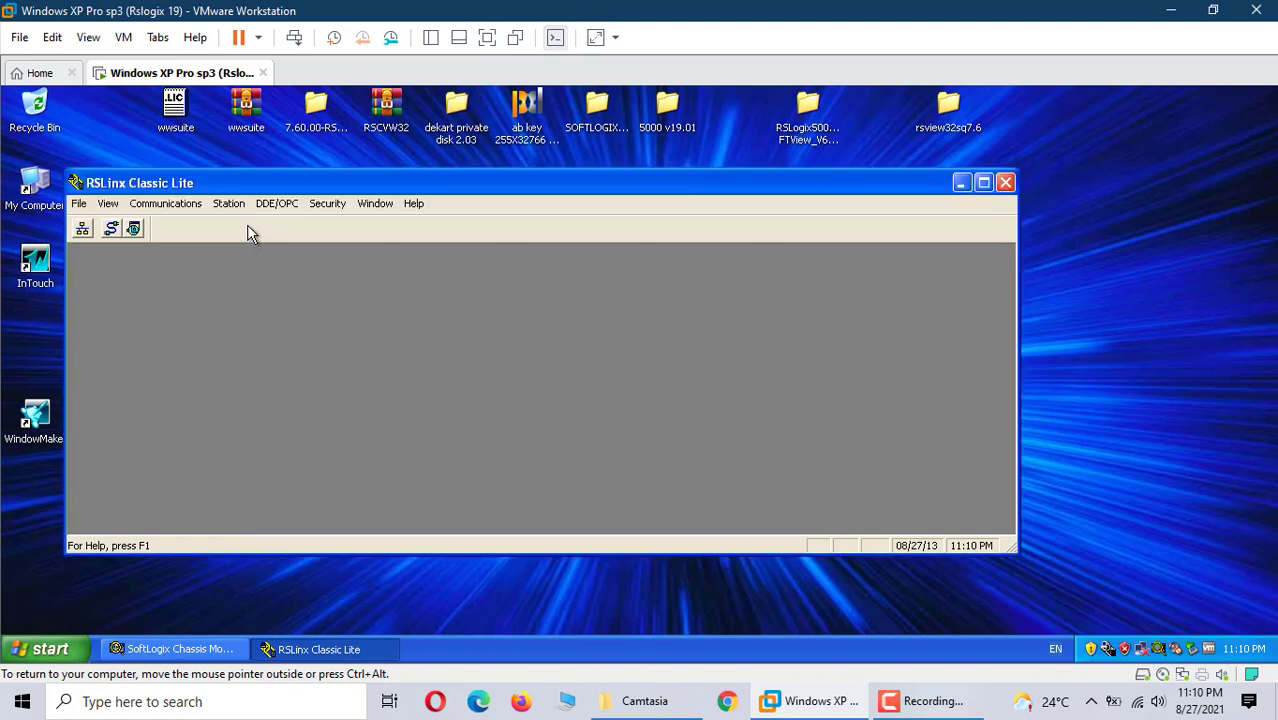
# Check the AB_ETHIP-1 driver, browse its network in a maximized RSWho, then close RSLinx
pyautogui.click(112, 230)
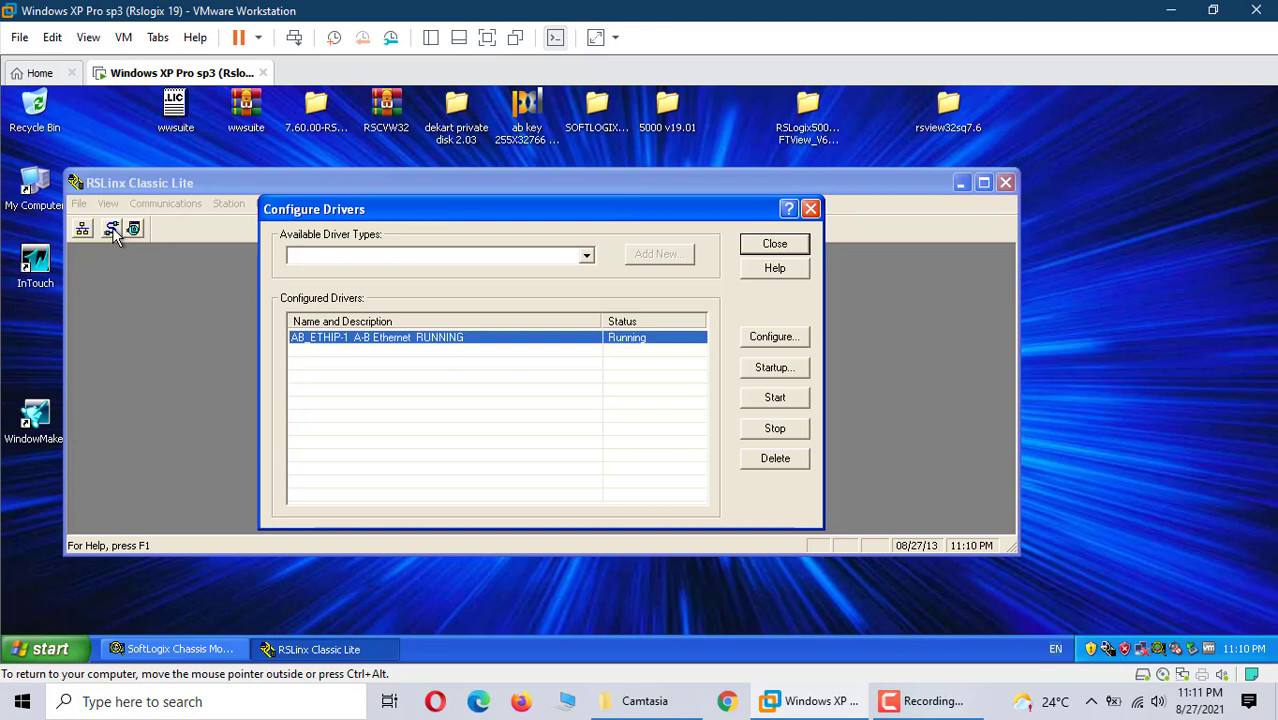
pyautogui.click(776, 247)
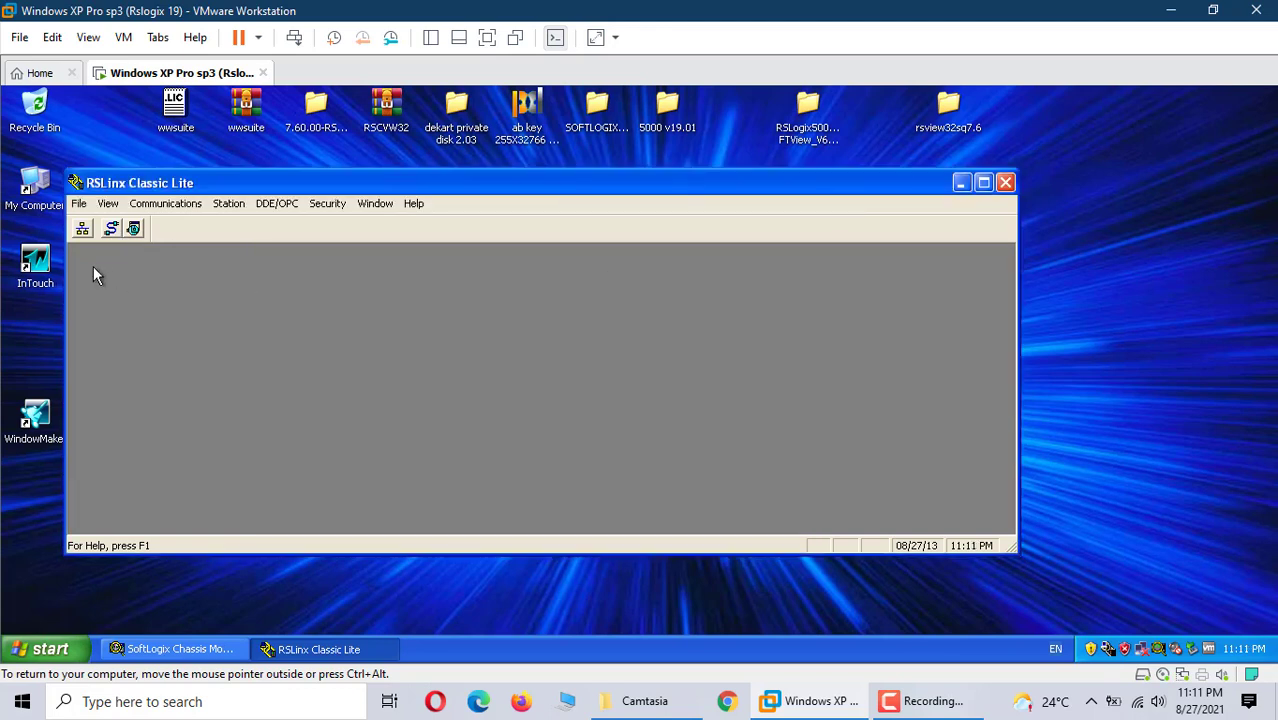
pyautogui.click(83, 229)
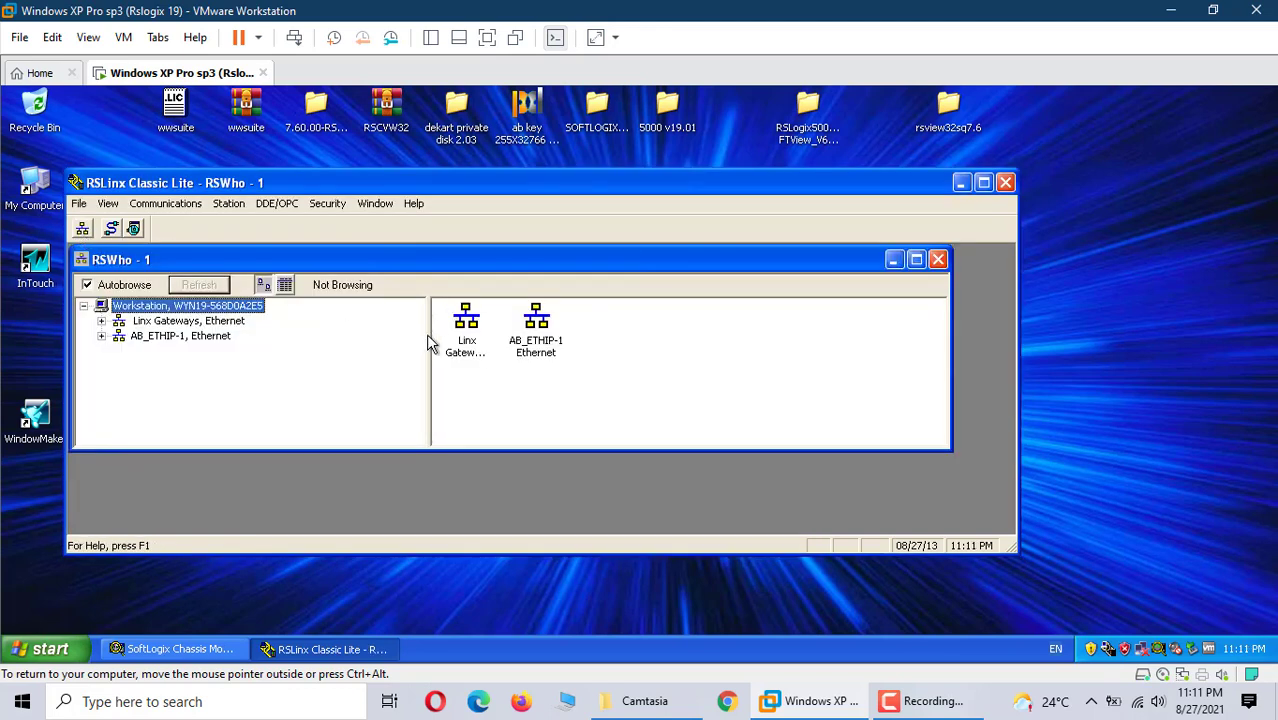
pyautogui.click(916, 259)
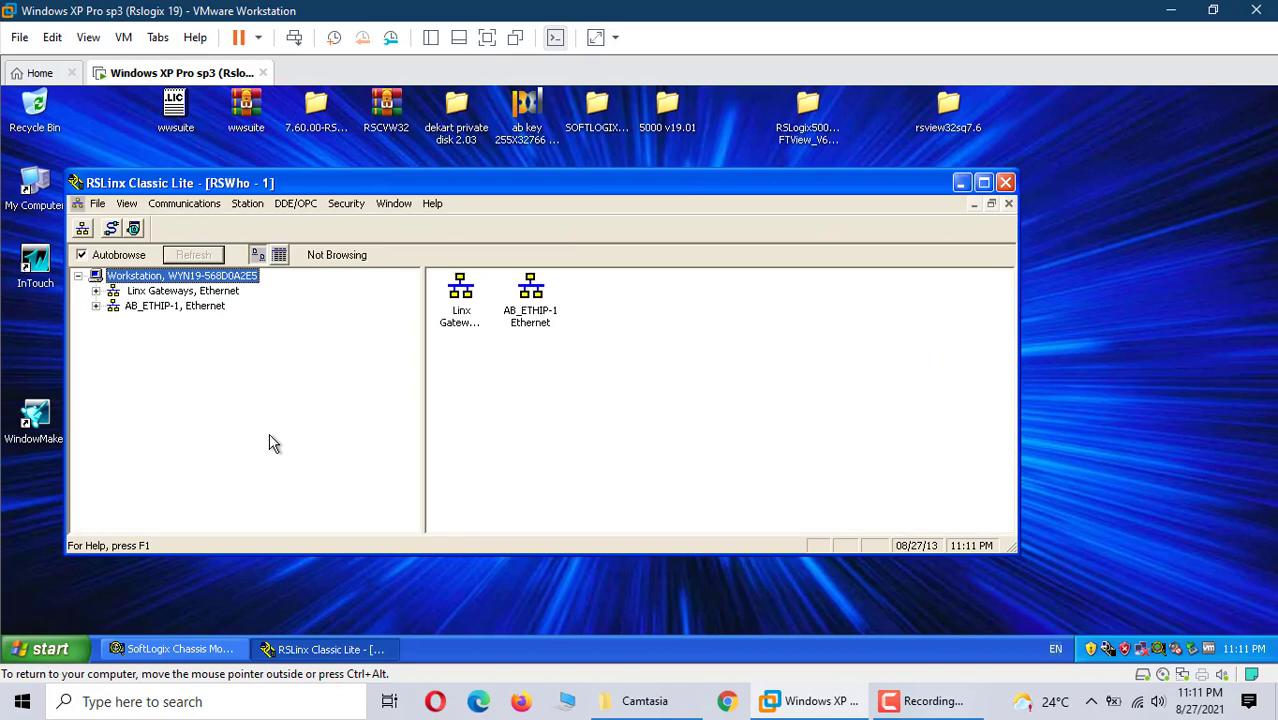
pyautogui.click(96, 307)
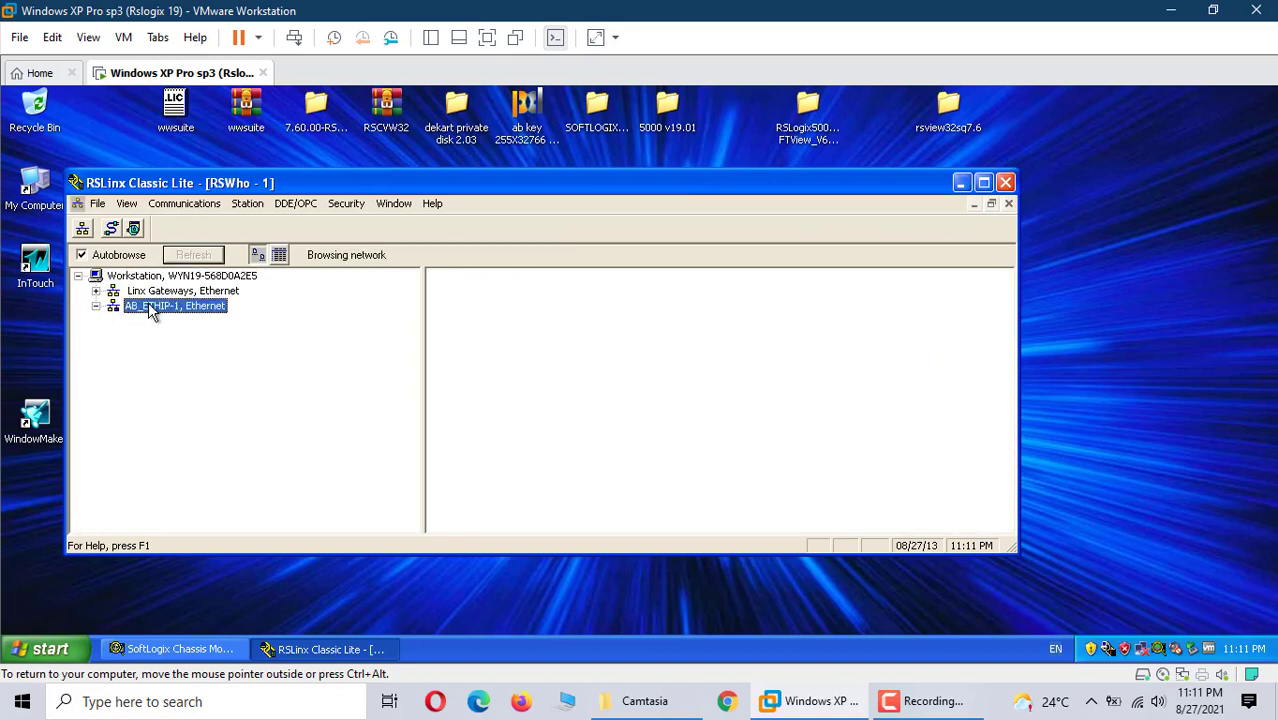
pyautogui.click(1006, 184)
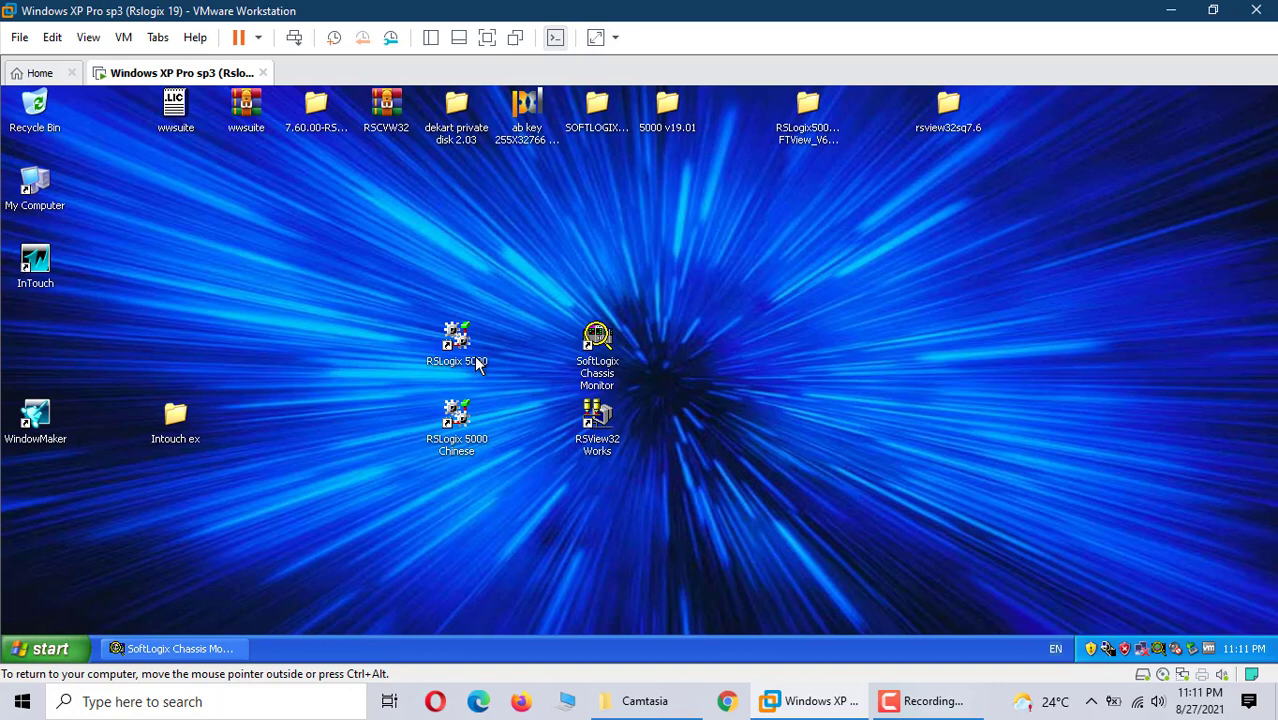
# Restore Chassis Monitor and create a 1789-SIM simulator module in empty slot 4
pyautogui.click(168, 651)
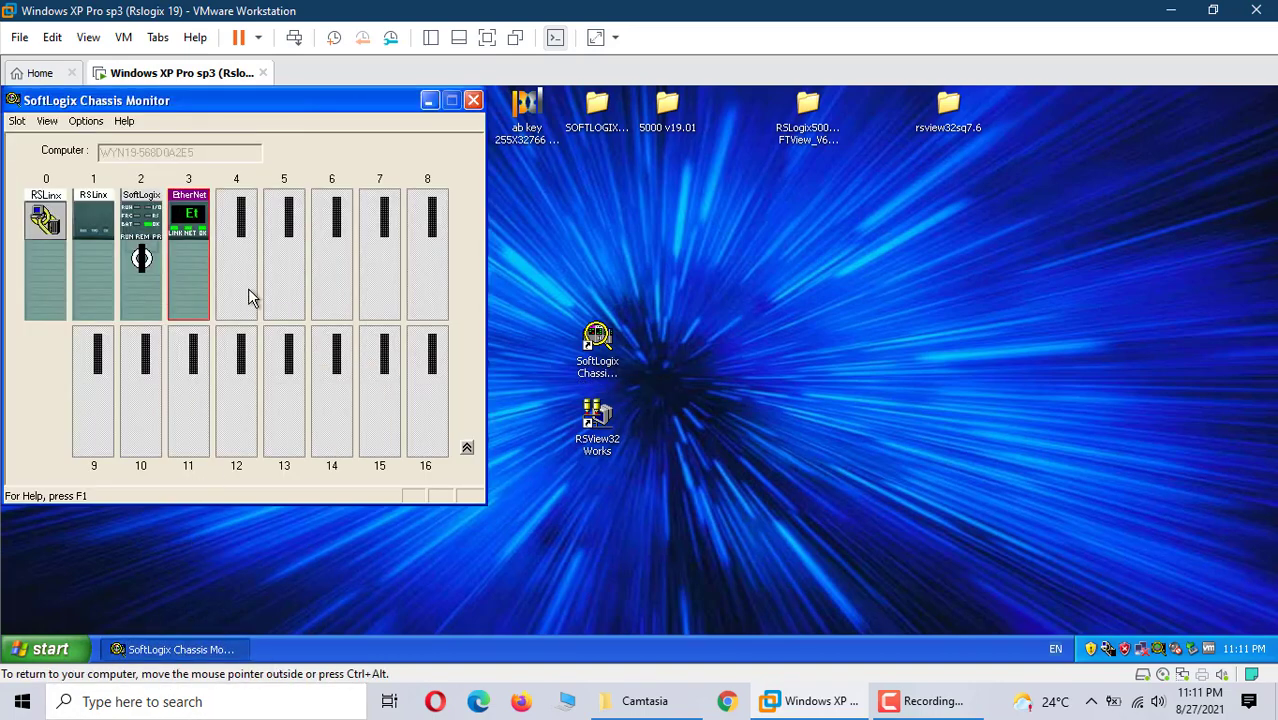
pyautogui.rightClick(249, 292)
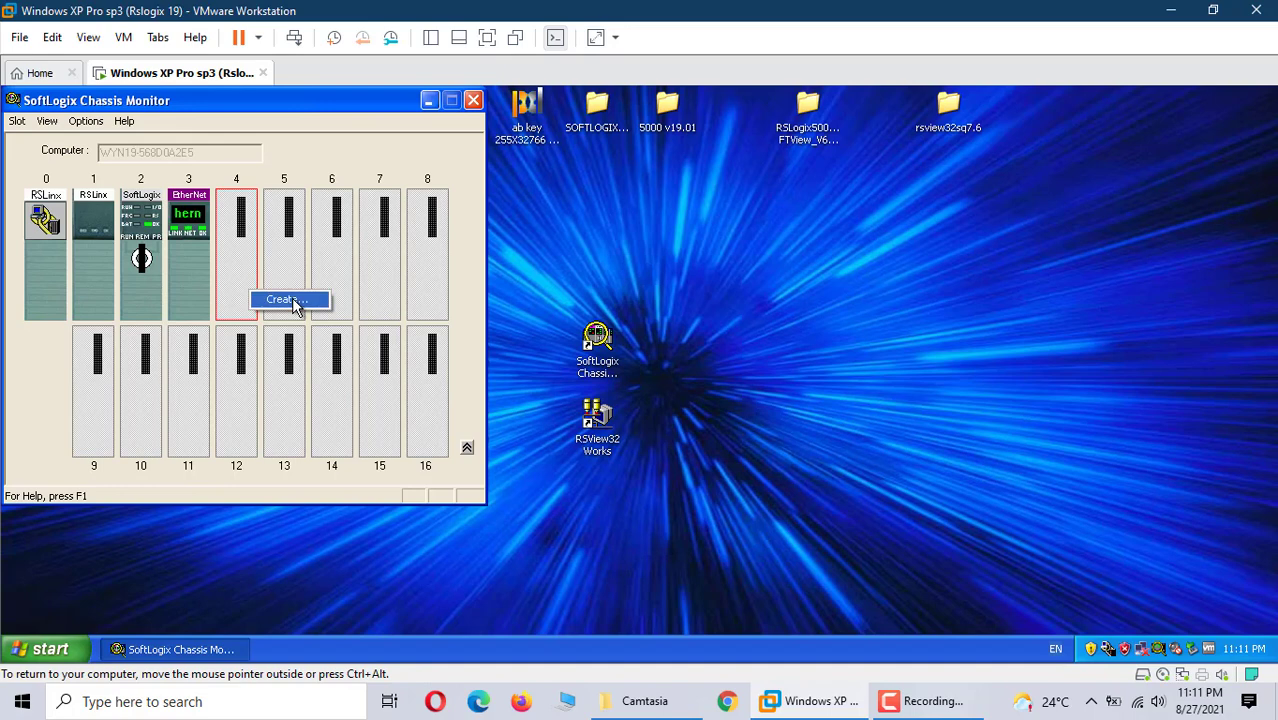
pyautogui.click(290, 301)
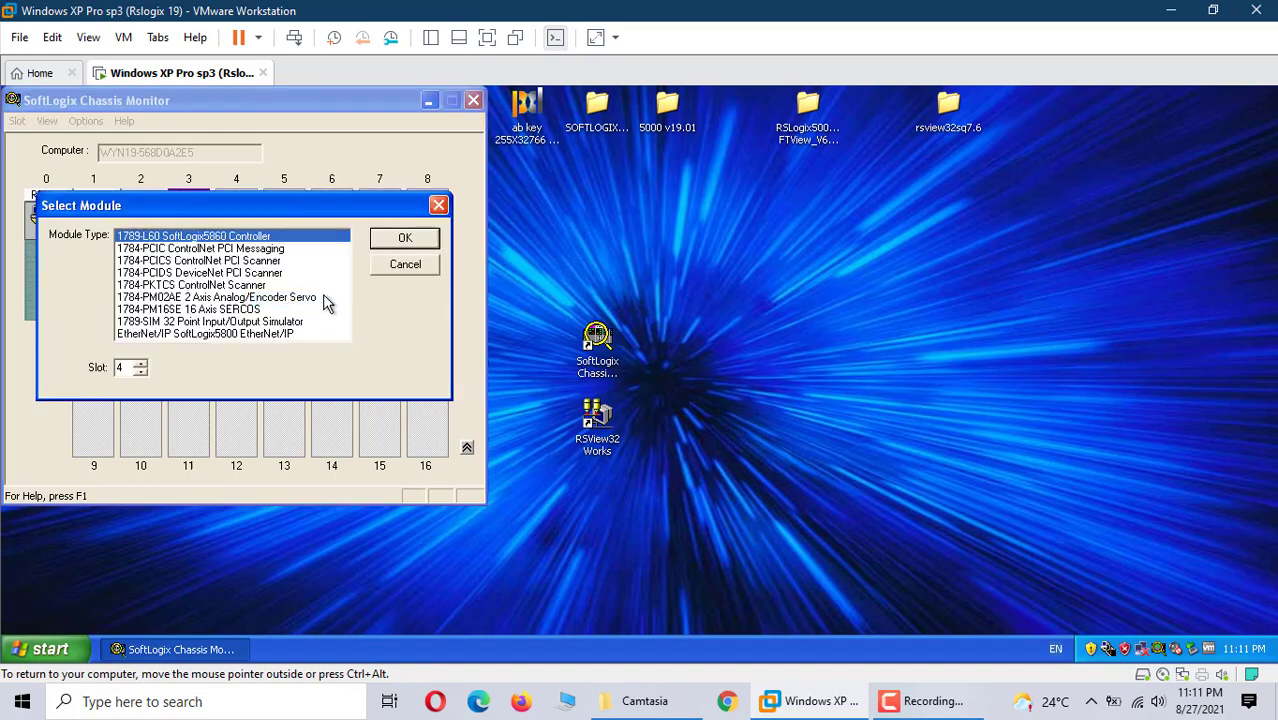
pyautogui.click(245, 321)
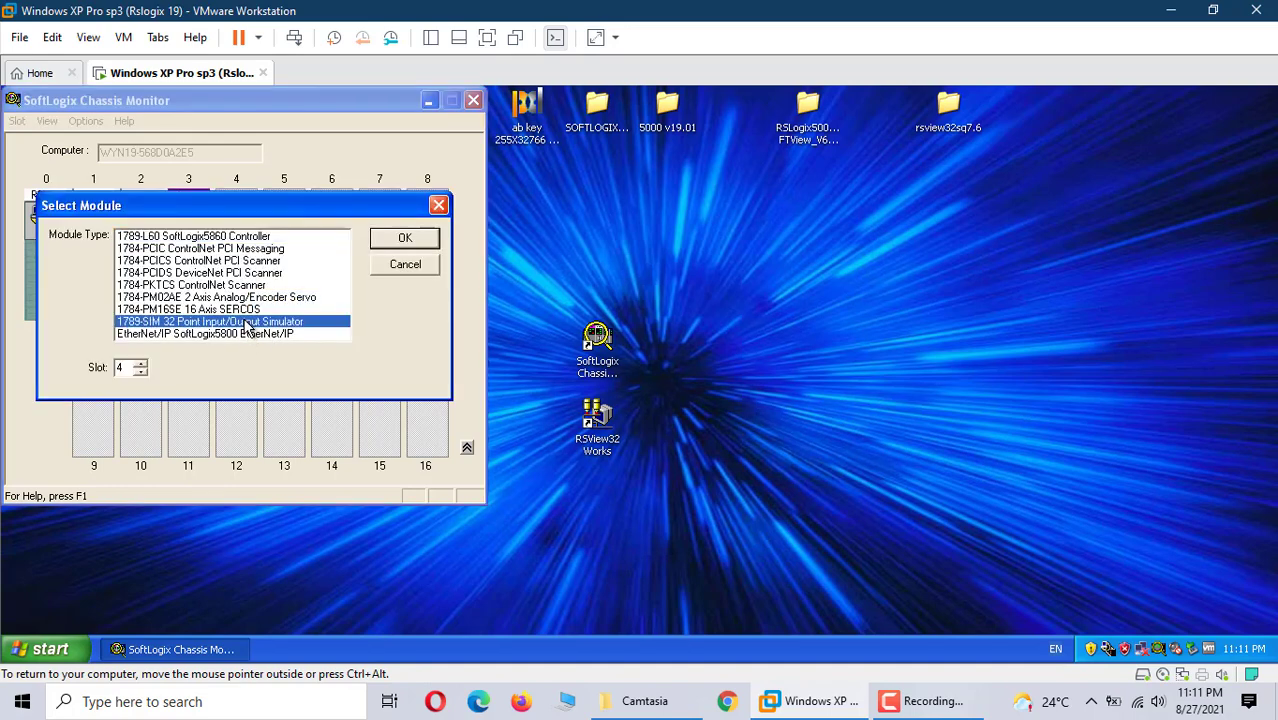
pyautogui.click(404, 238)
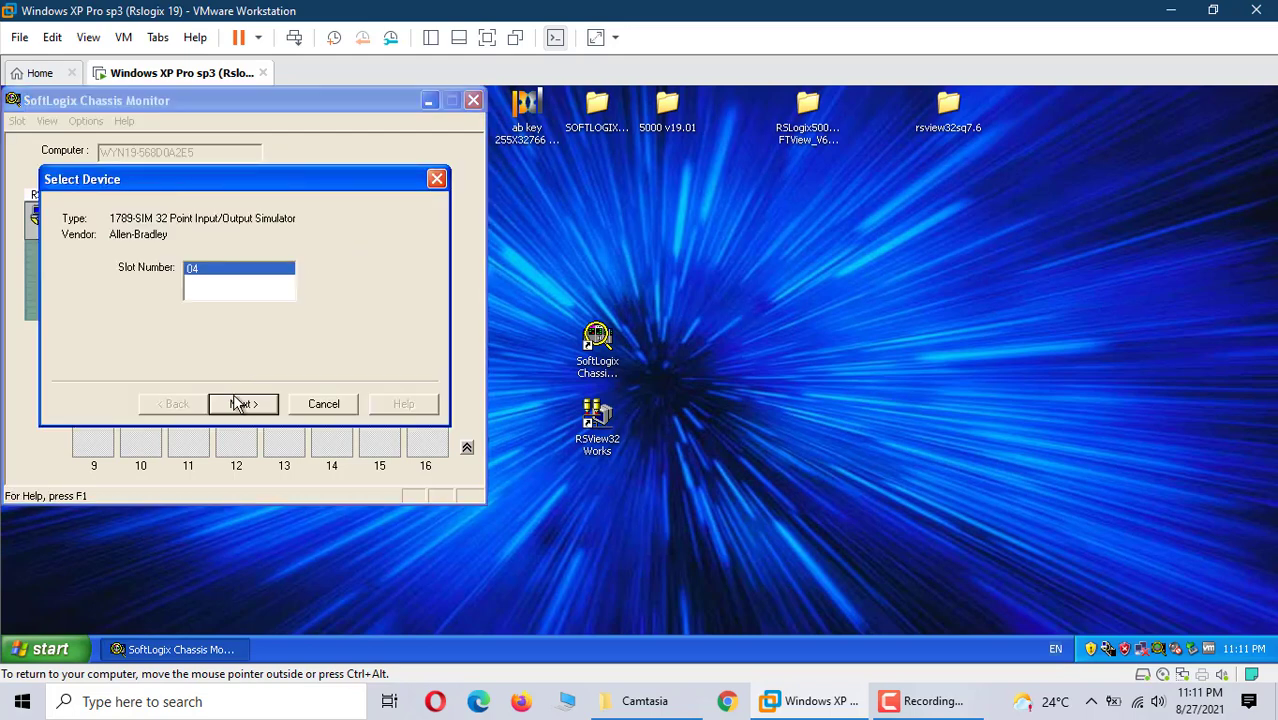
pyautogui.click(243, 404)
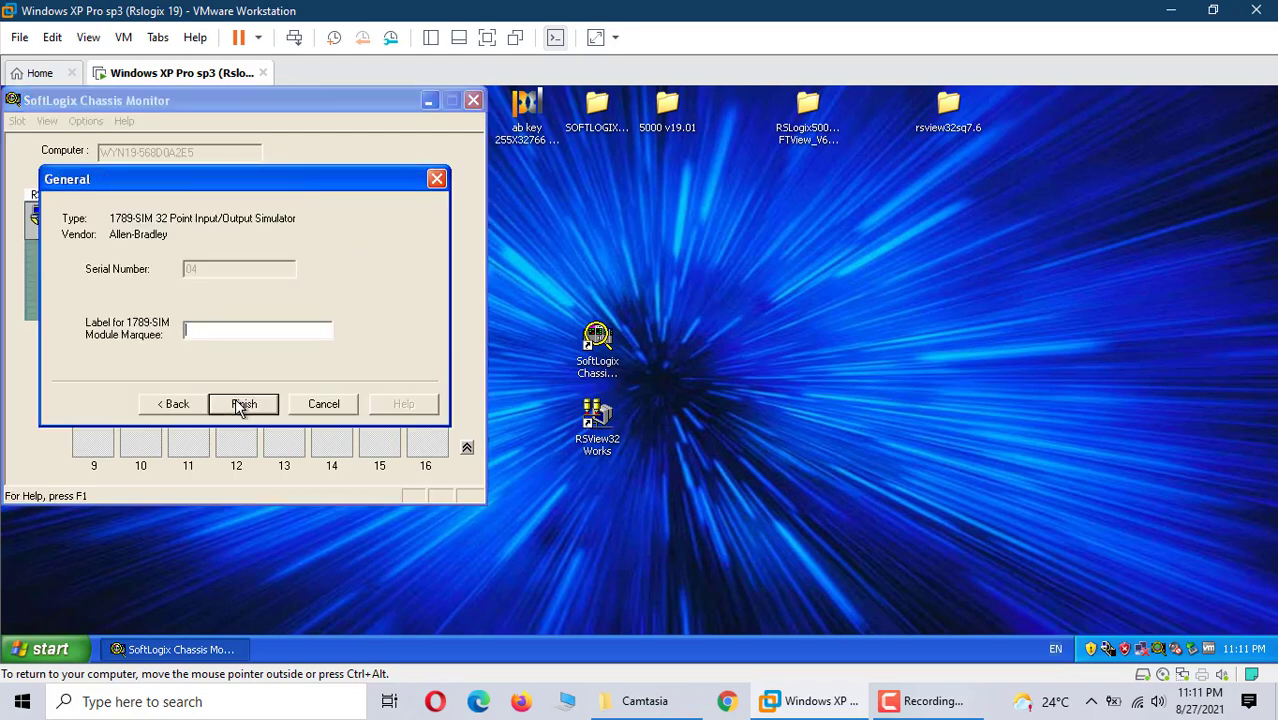
# Label the simulator module 'input/output' and finish adding it
pyautogui.write('in')
pyautogui.write('u')
pyautogui.write('u')
pyautogui.write('ut')
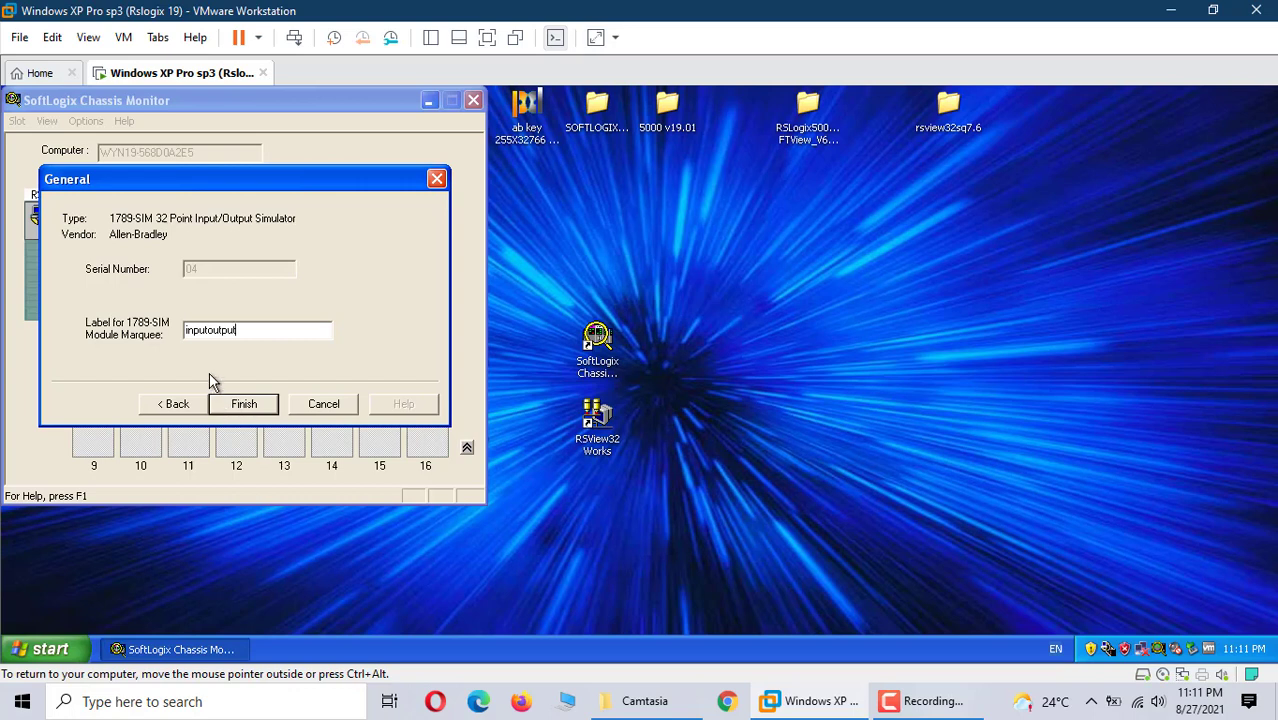
pyautogui.click(208, 329)
pyautogui.write('/')
pyautogui.click(257, 408)
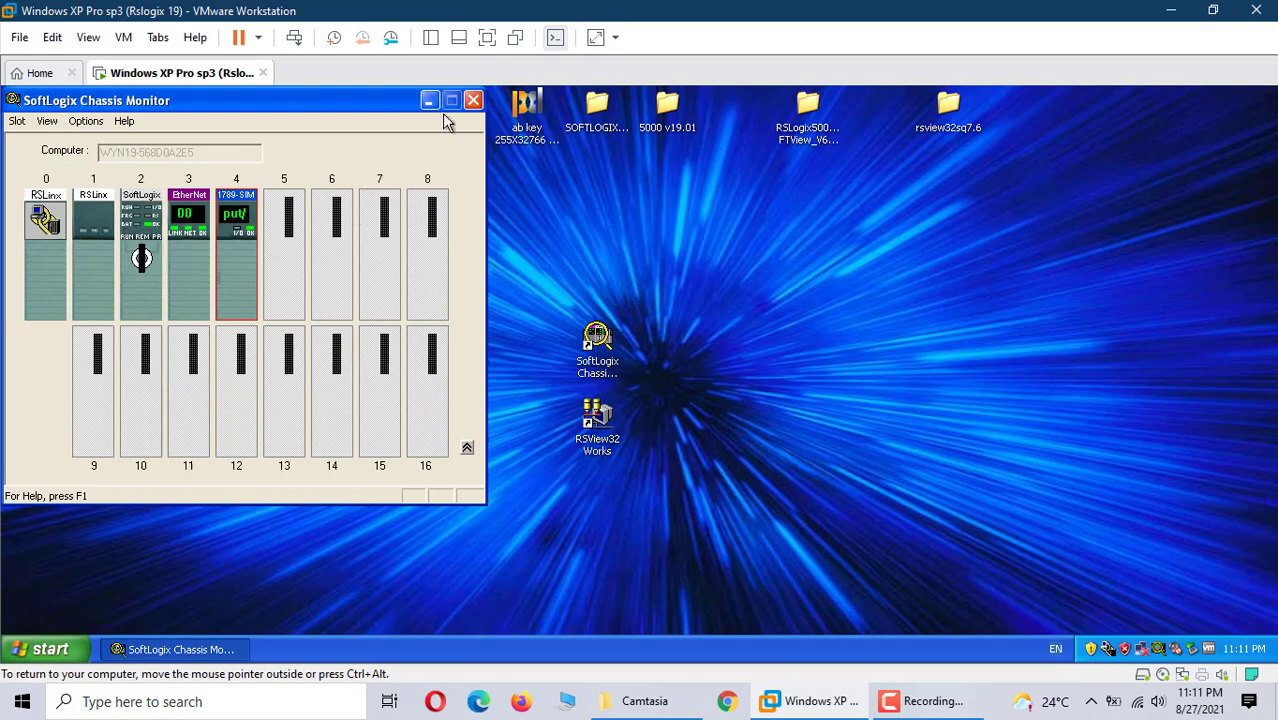
# Close Chassis Monitor, relaunch RSLinx Classic Lite and open Configure Drivers
pyautogui.click(478, 101)
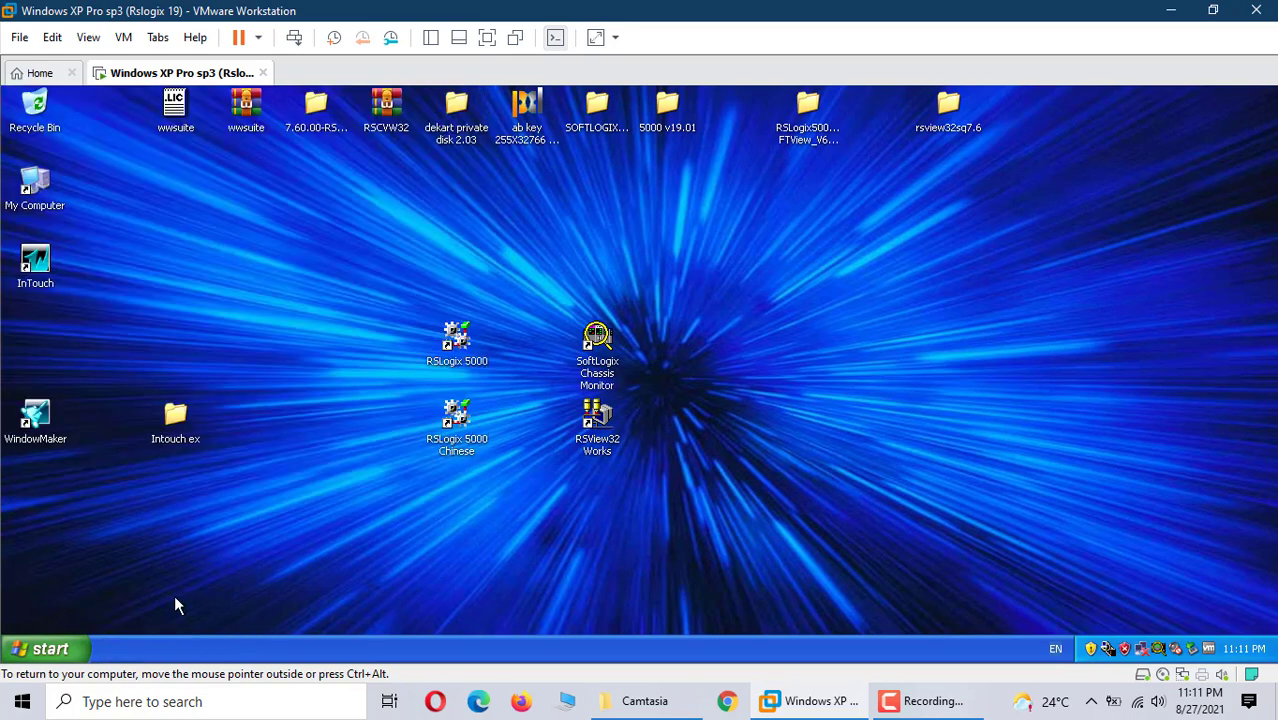
pyautogui.doubleClick(1108, 648)
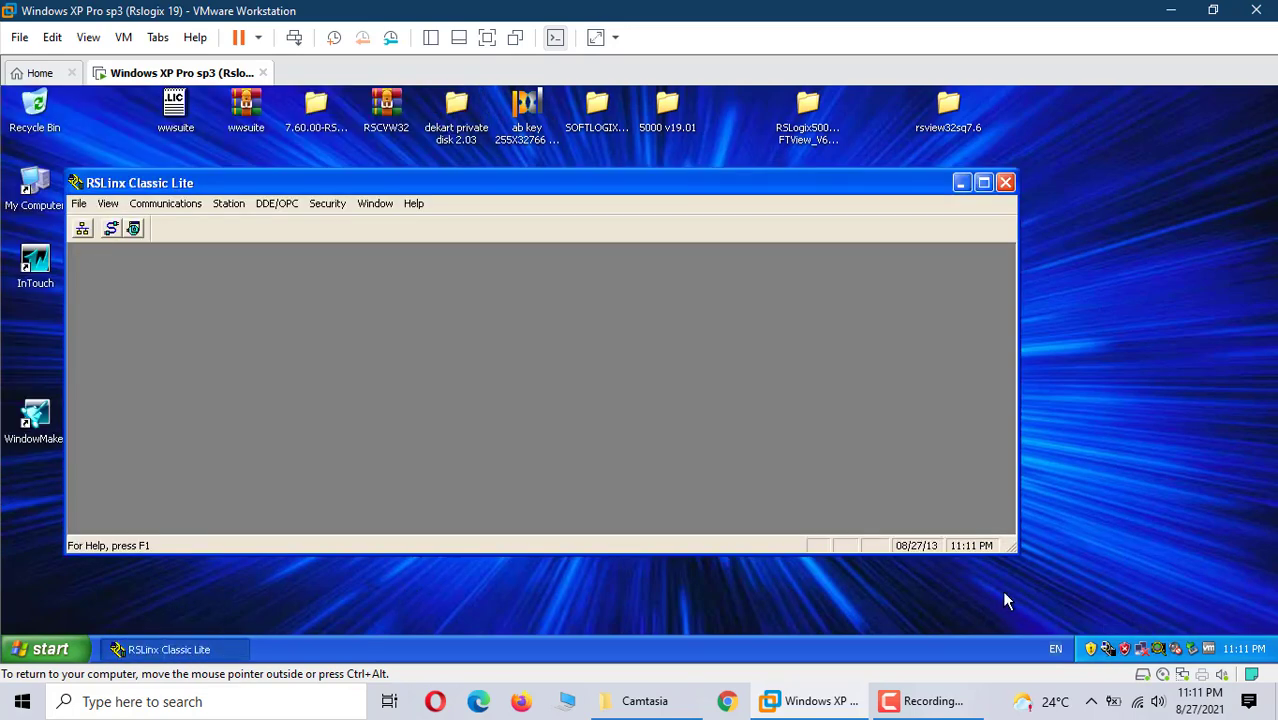
pyautogui.click(176, 213)
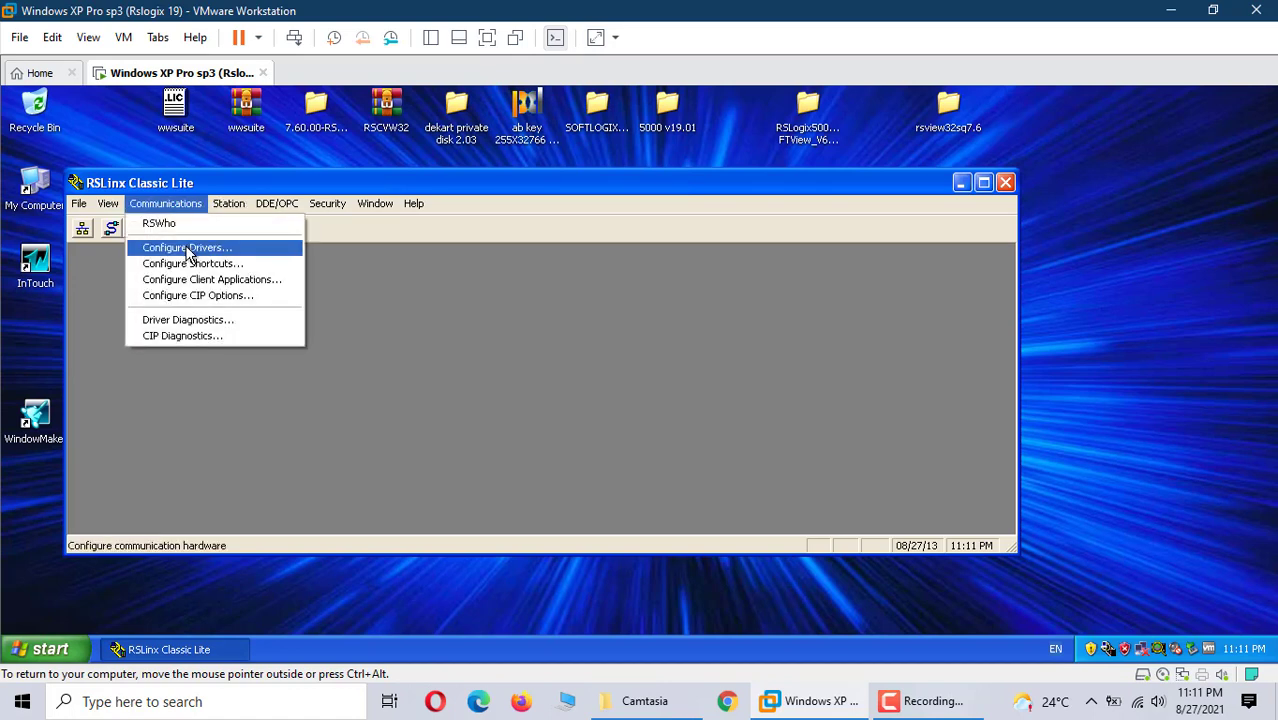
pyautogui.click(188, 249)
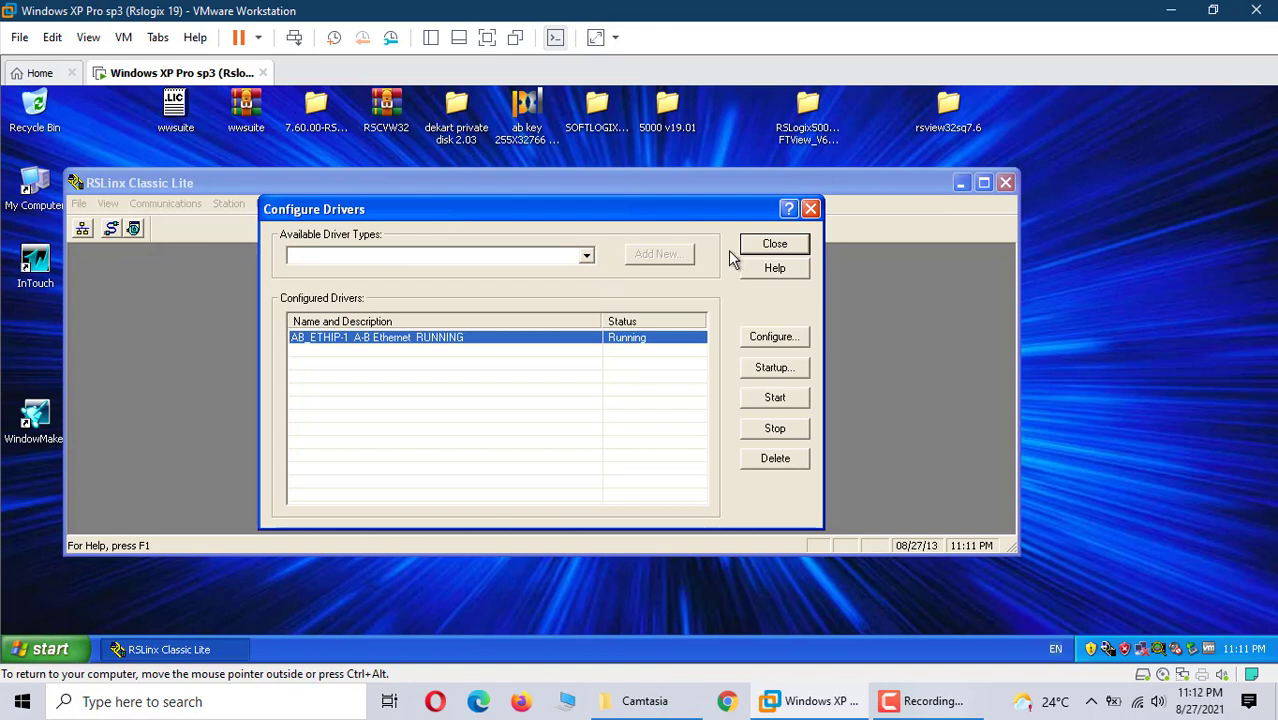
# Reopen Configure Drivers and show the Available Driver Types list
pyautogui.click(774, 246)
pyautogui.click(170, 205)
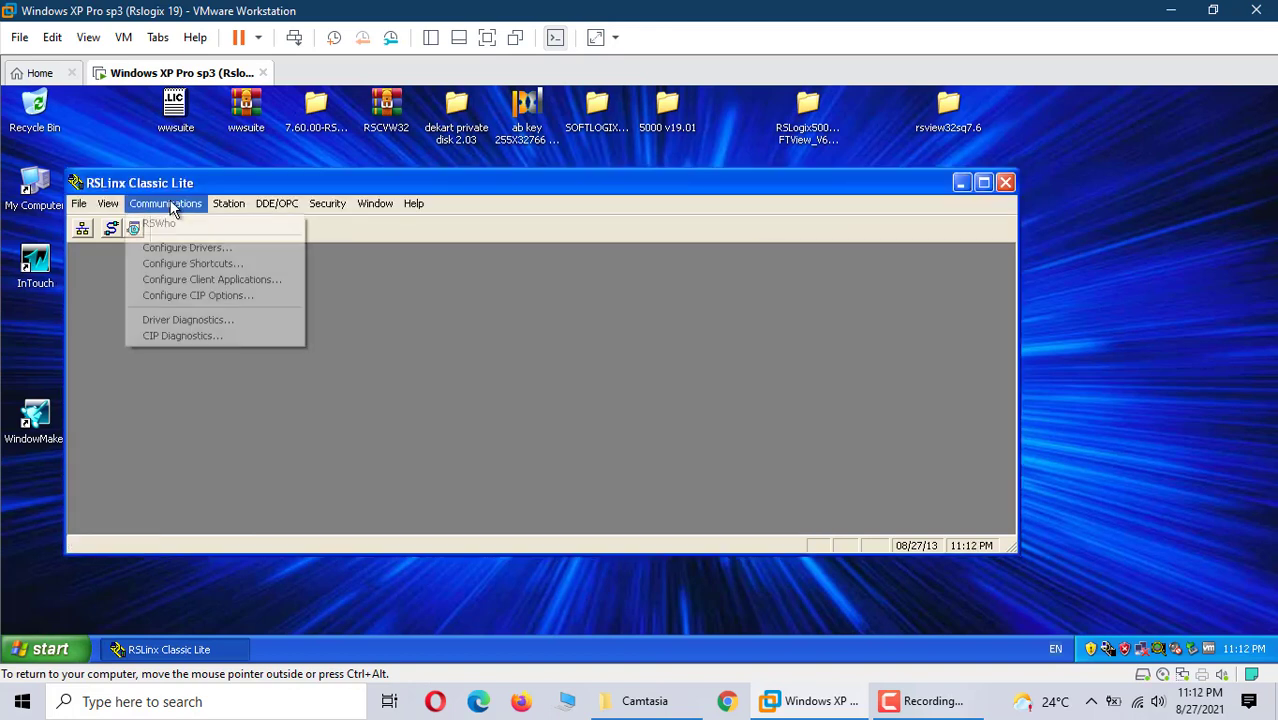
pyautogui.click(186, 248)
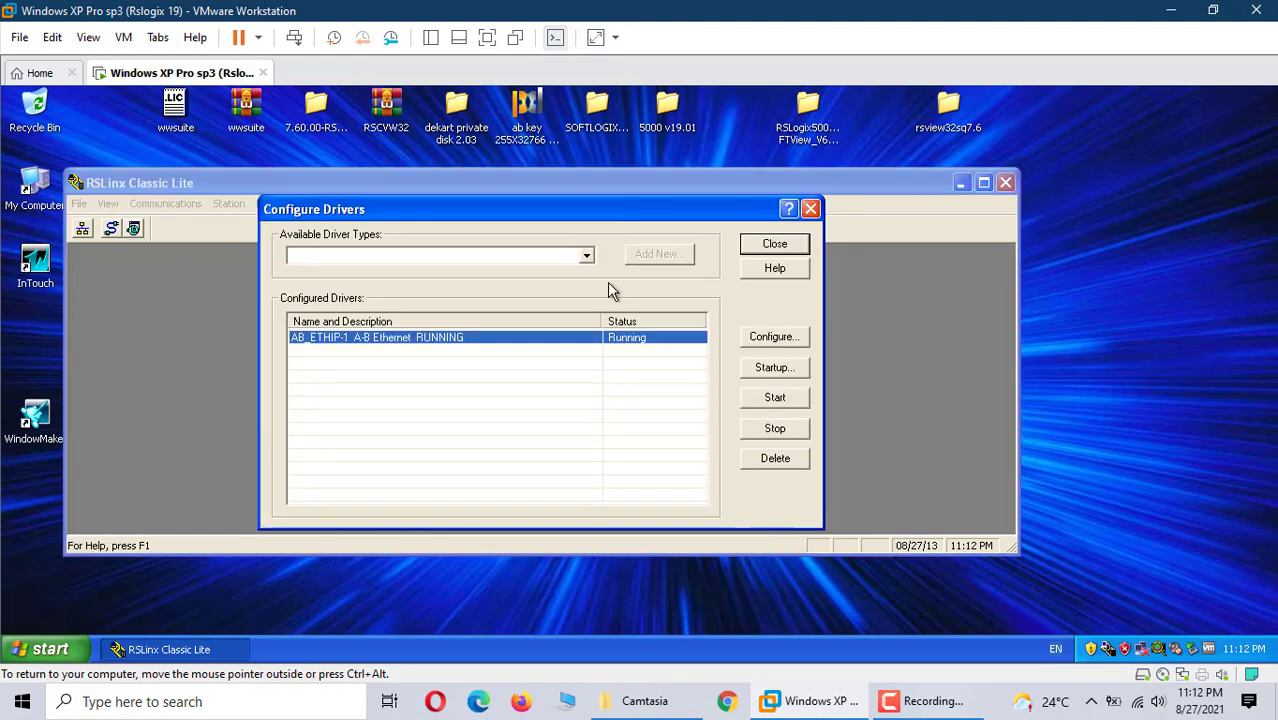
pyautogui.click(588, 258)
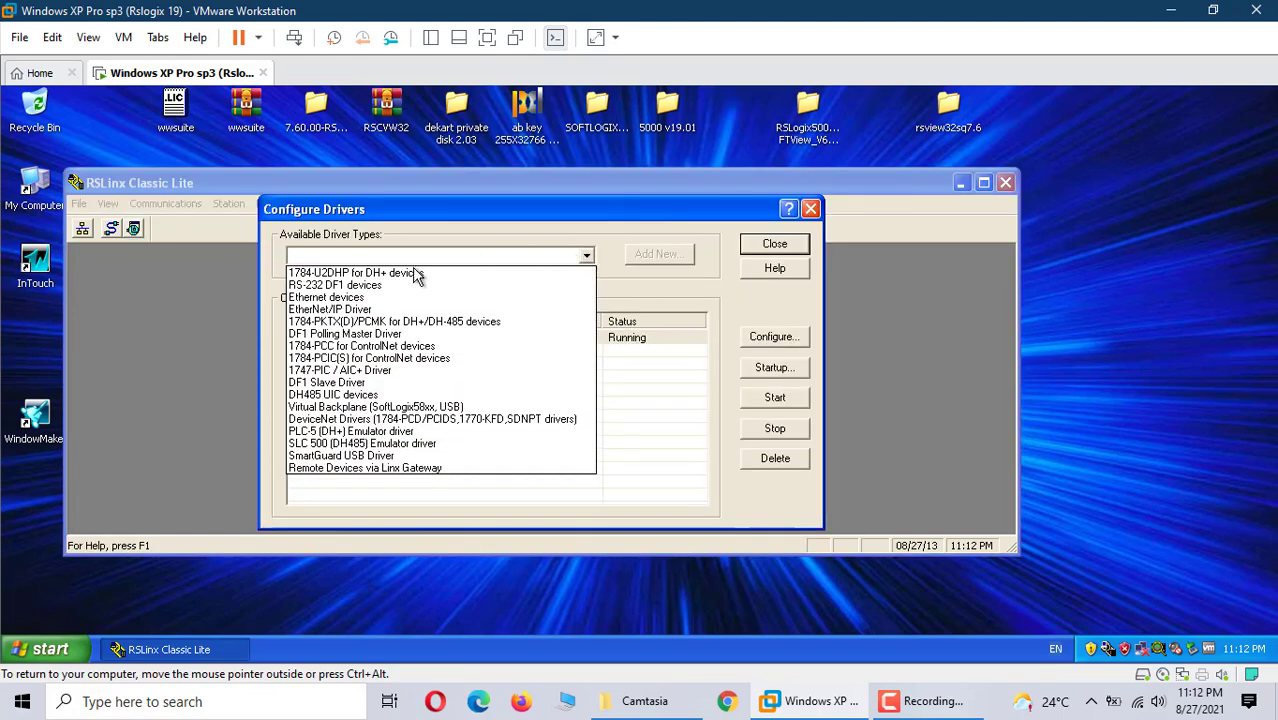
# Add a new Ethernet devices driver with the default name AB_ETH-1
pyautogui.click(350, 297)
pyautogui.click(642, 257)
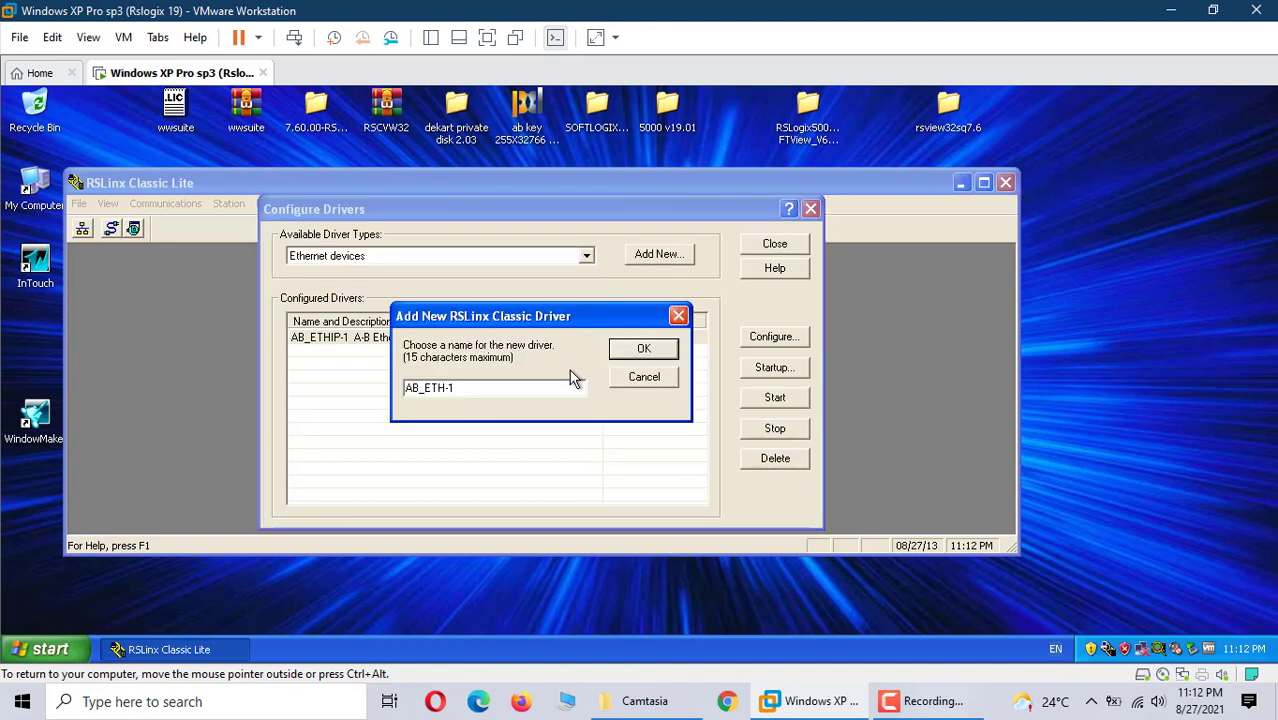
pyautogui.click(632, 346)
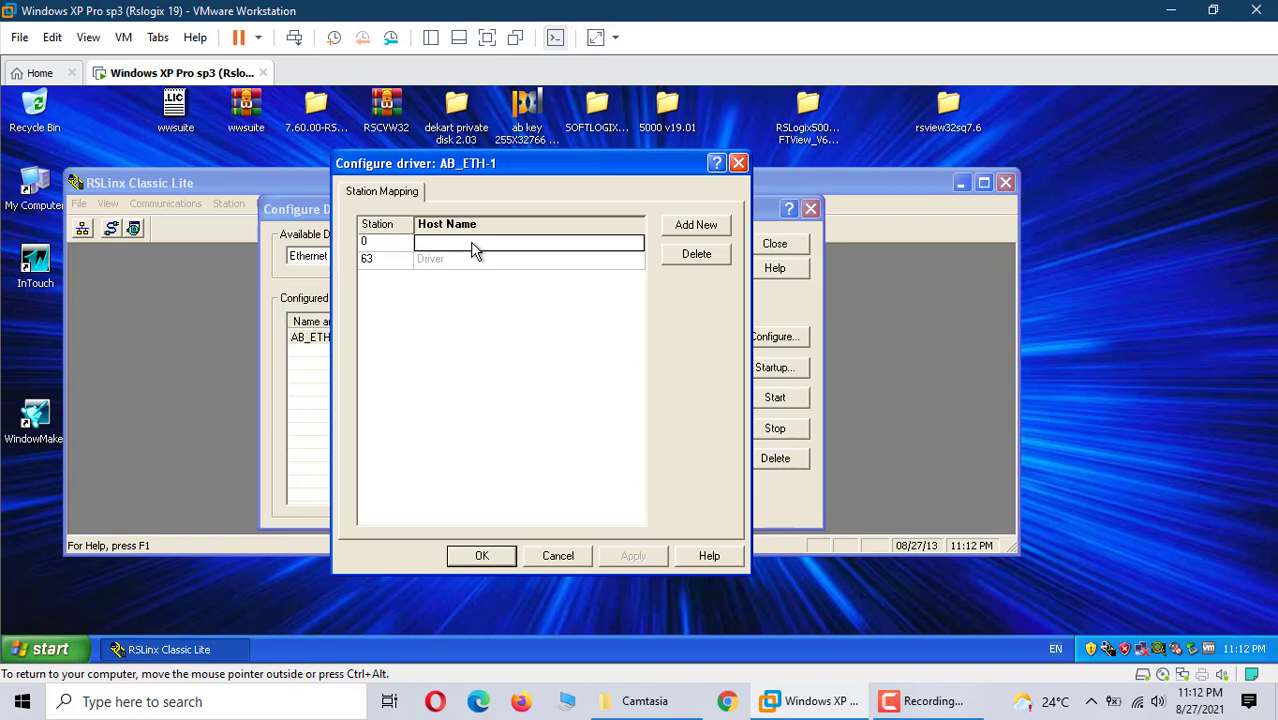
# Map station 0 to host 192.168.100.100, apply and confirm the AB_ETH-1 settings
pyautogui.write('1')
pyautogui.write('921')
pyautogui.press('BackSpace')
pyautogui.write('.1')
pyautogui.write('68.')
pyautogui.write('100')
pyautogui.write('.100')
pyautogui.click(692, 230)
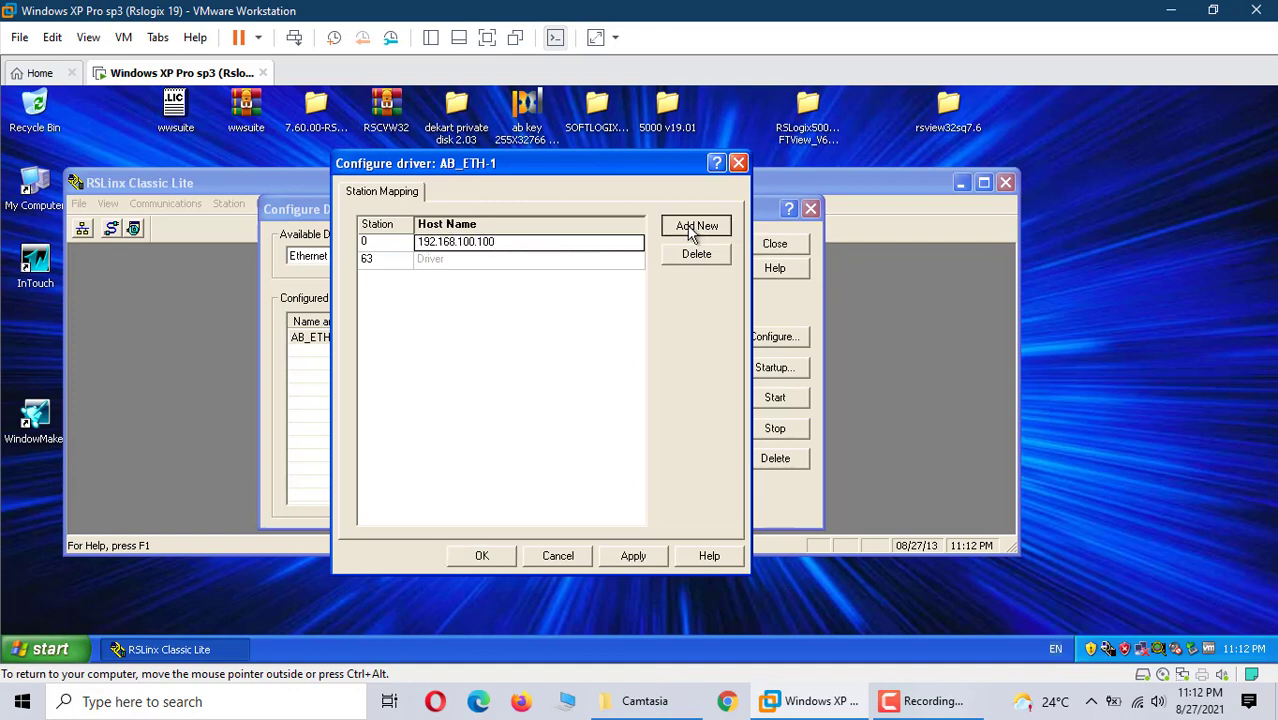
pyautogui.click(612, 553)
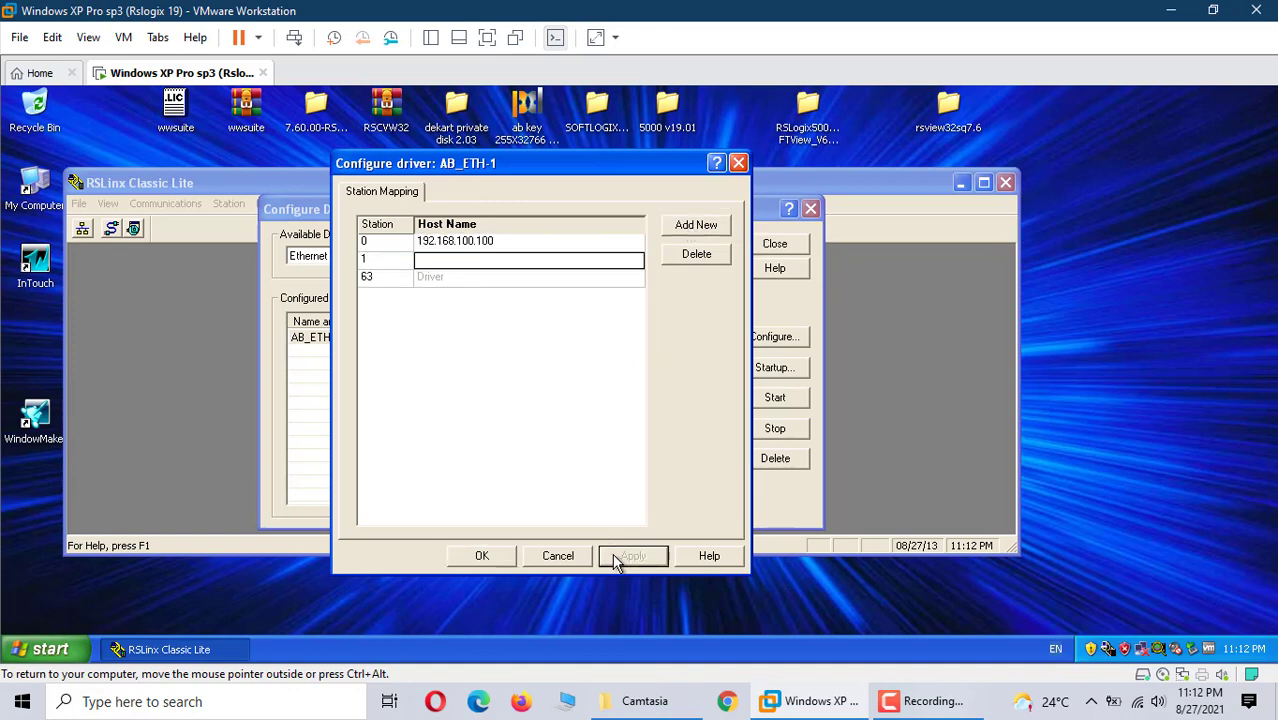
pyautogui.click(478, 560)
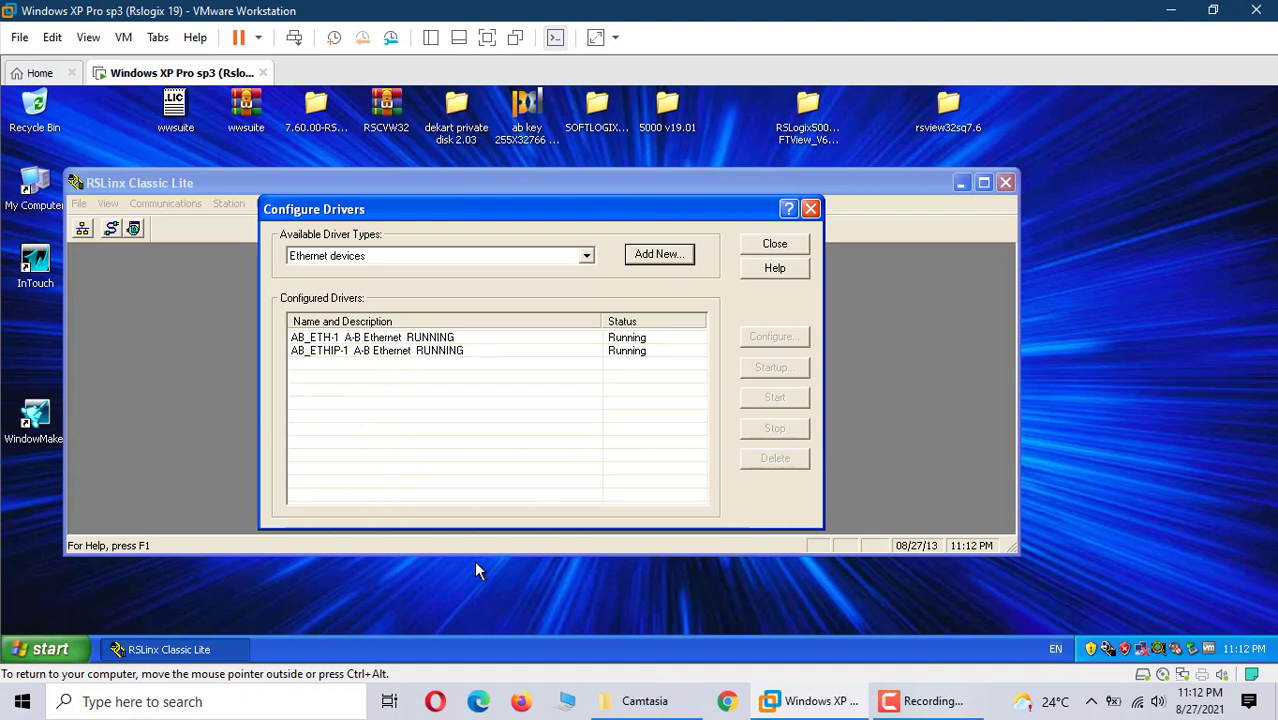
# Close the driver dialogs and browse the AB_ETH-1 and AB_ETHIP-1 networks in RSWho
pyautogui.click(797, 250)
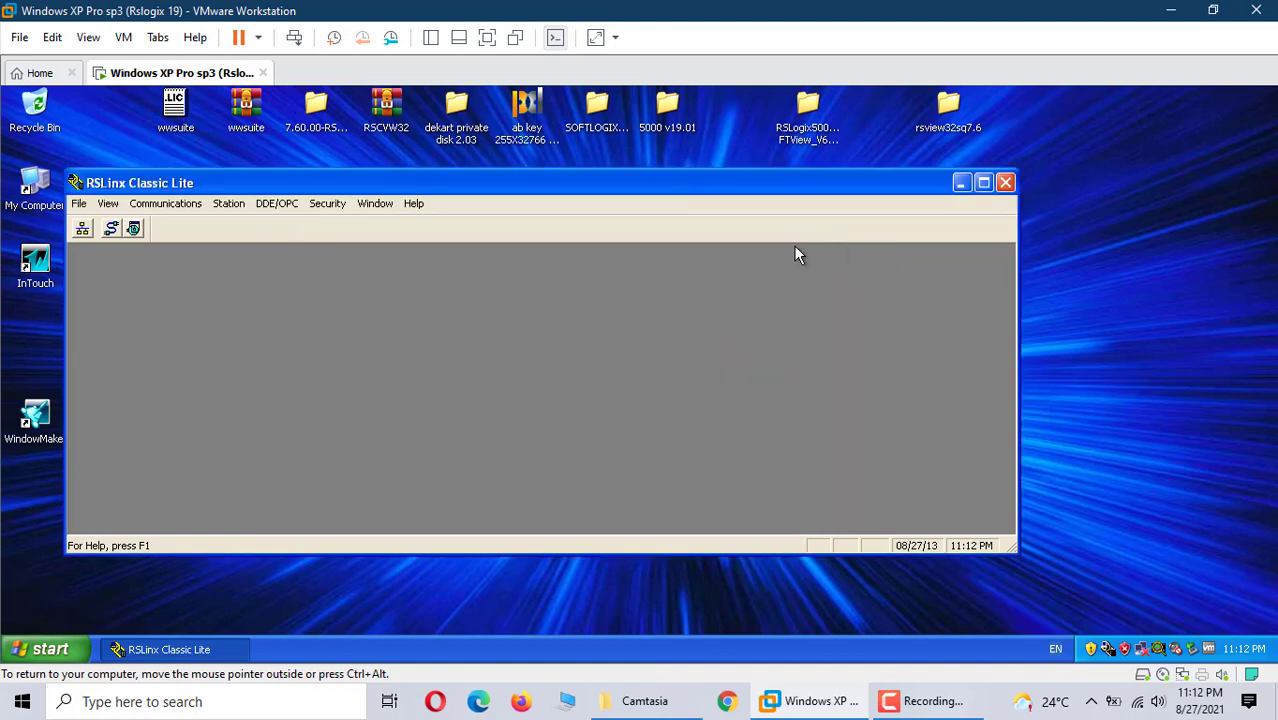
pyautogui.click(197, 207)
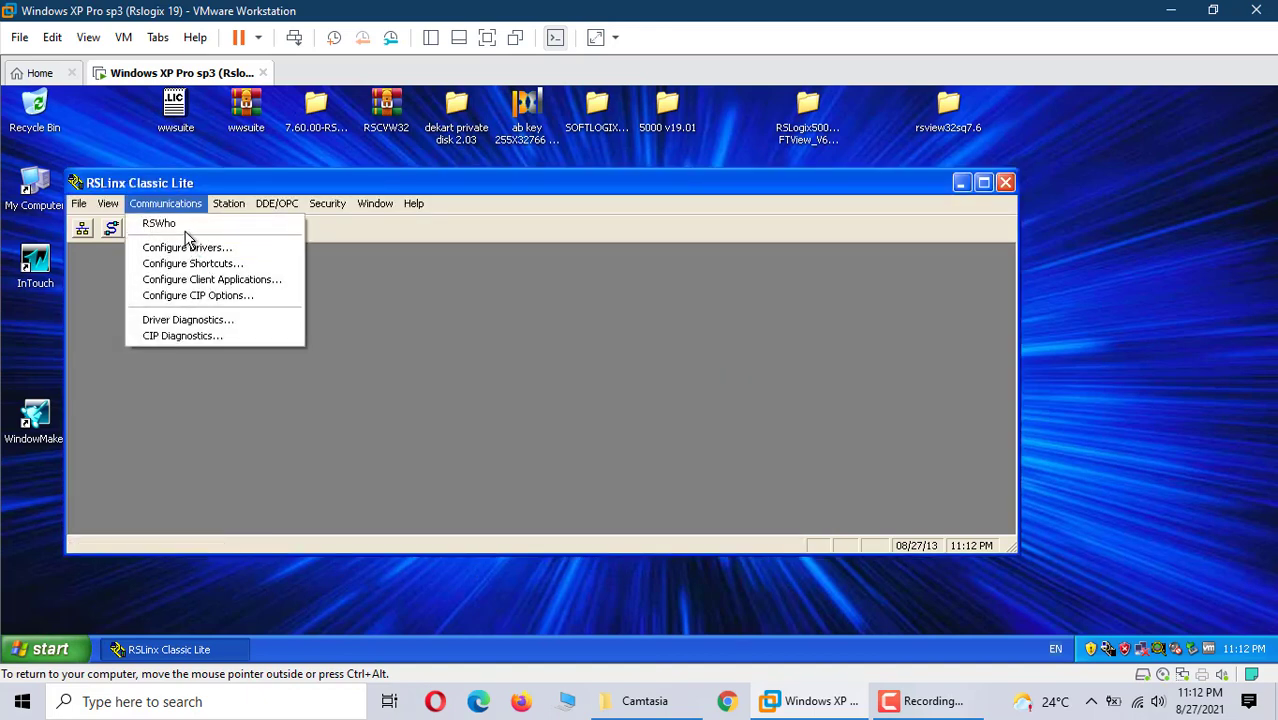
pyautogui.click(184, 227)
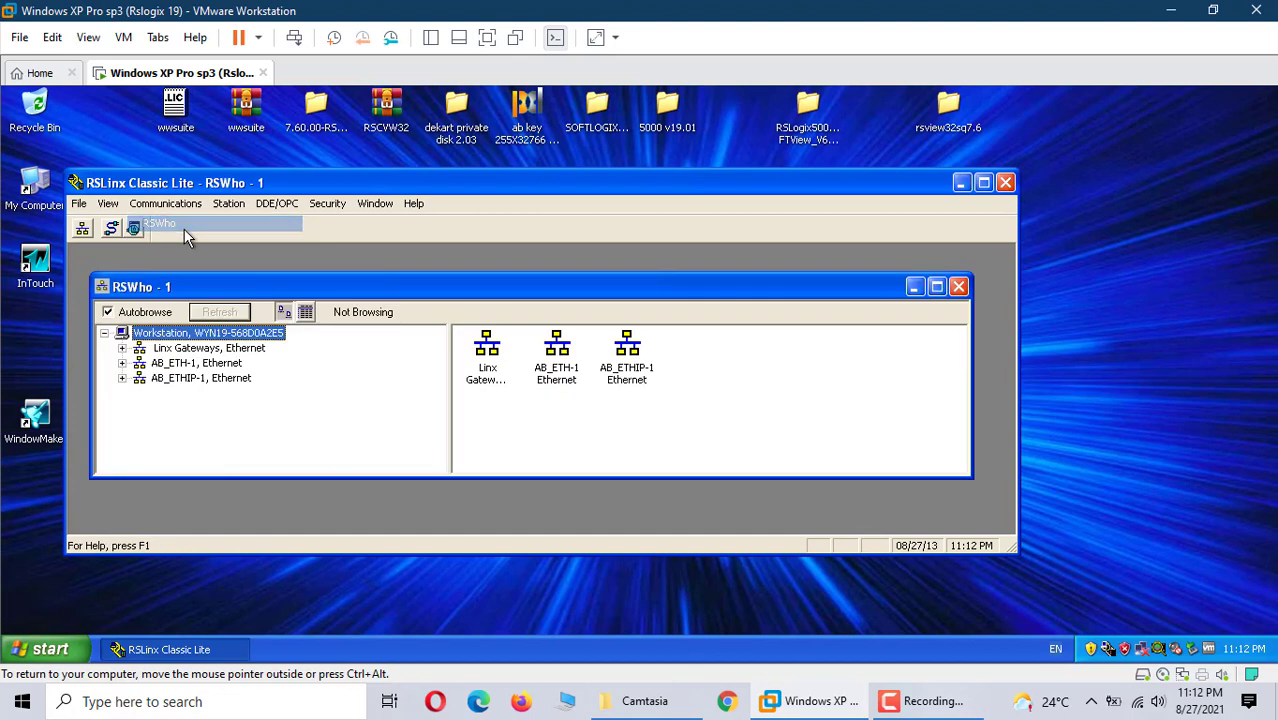
pyautogui.click(126, 365)
pyautogui.click(124, 381)
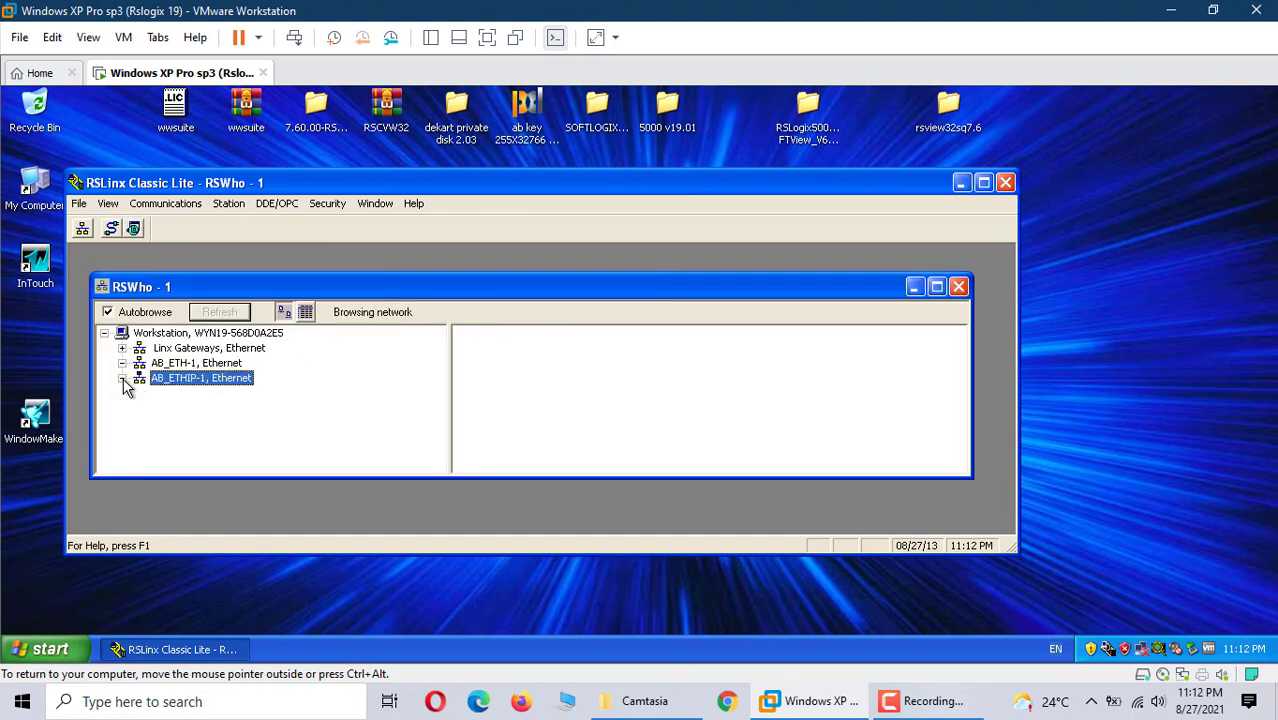
pyautogui.click(192, 364)
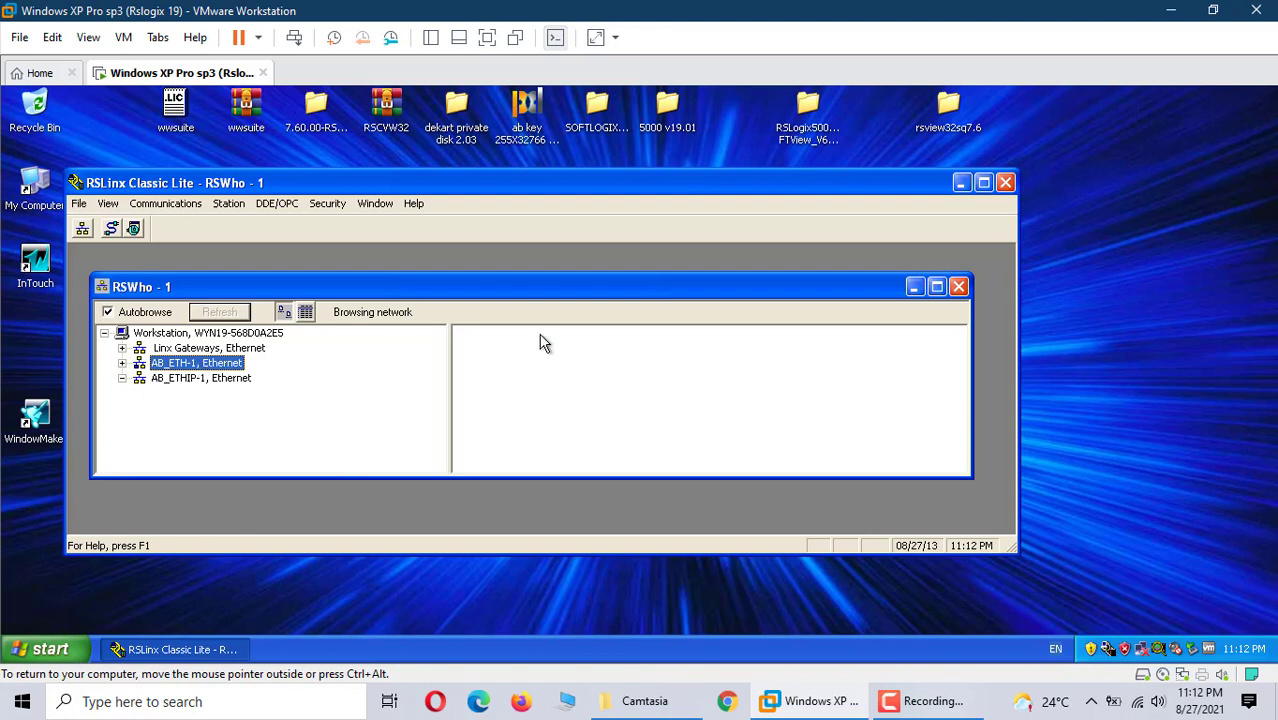
pyautogui.click(959, 288)
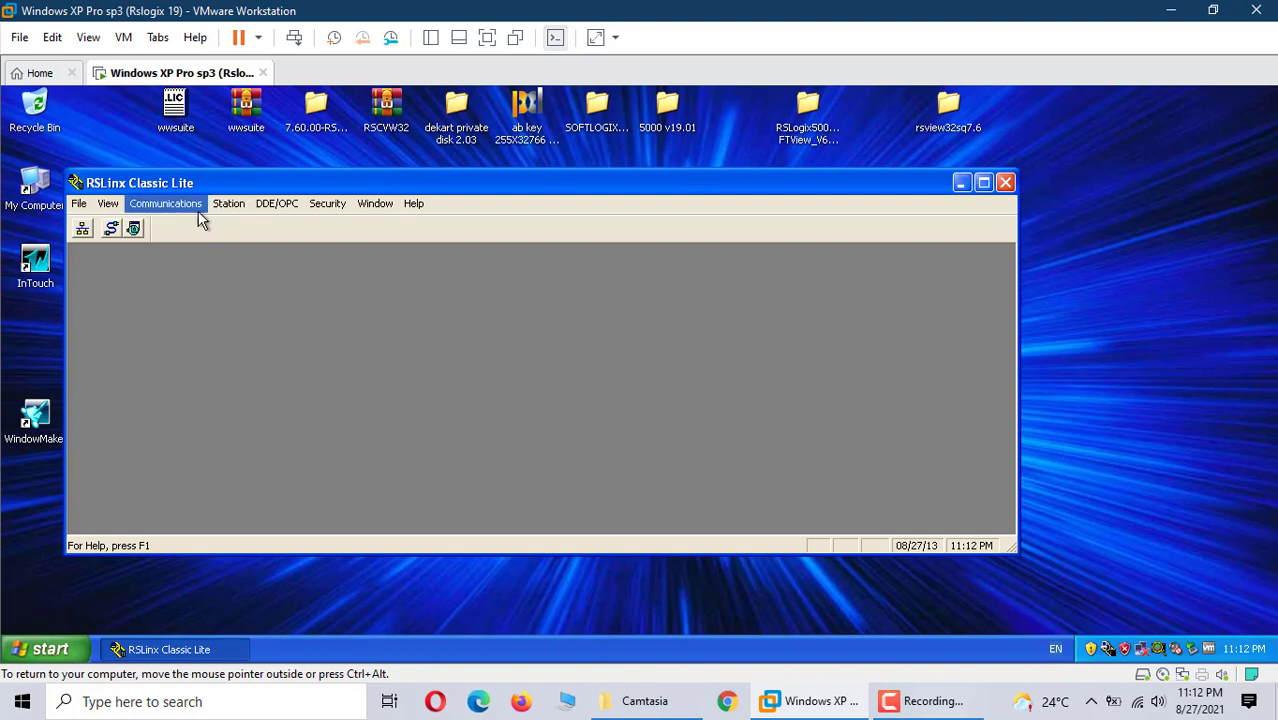
pyautogui.click(193, 210)
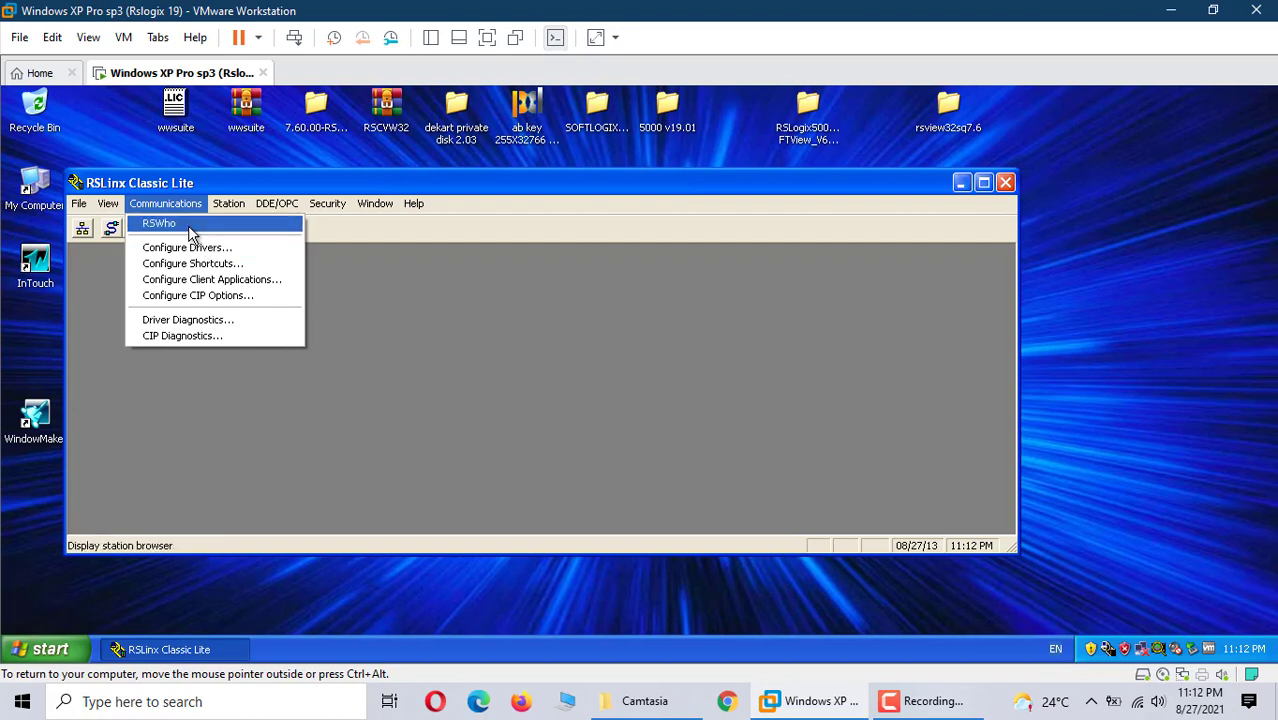
# Add a Virtual Backplane driver with the default name AB_VBP-1
pyautogui.click(195, 249)
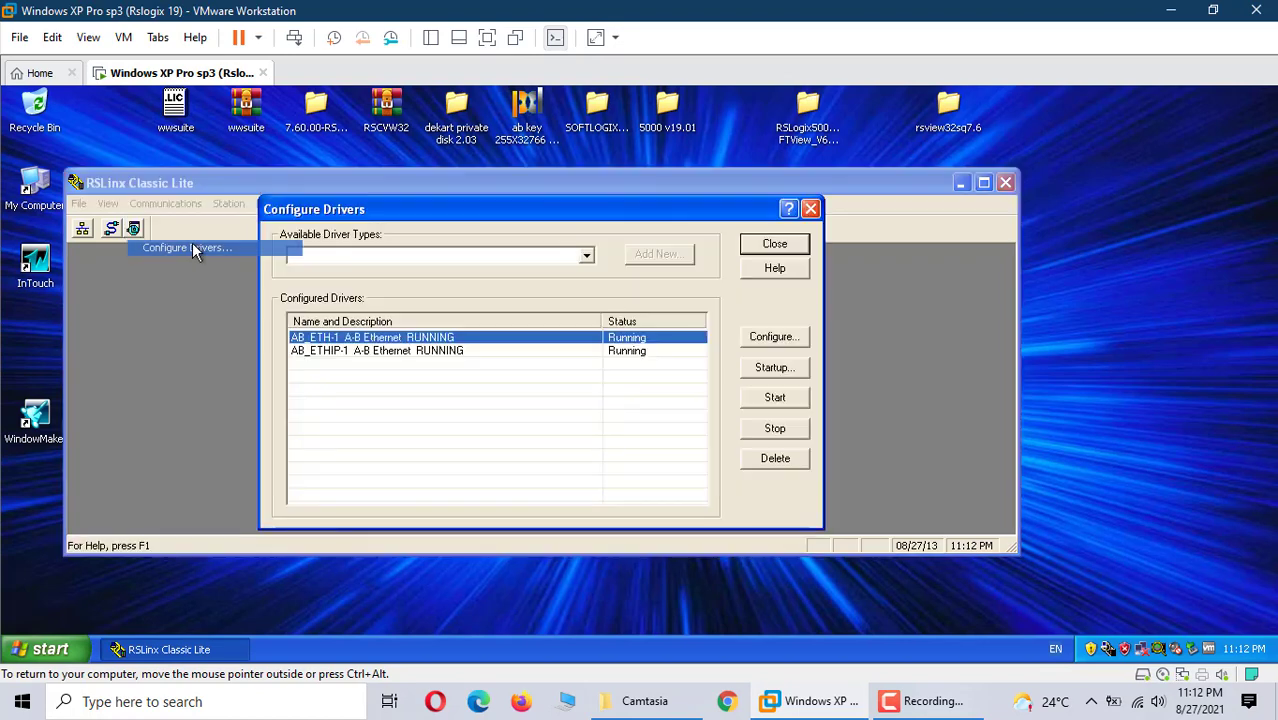
pyautogui.click(586, 257)
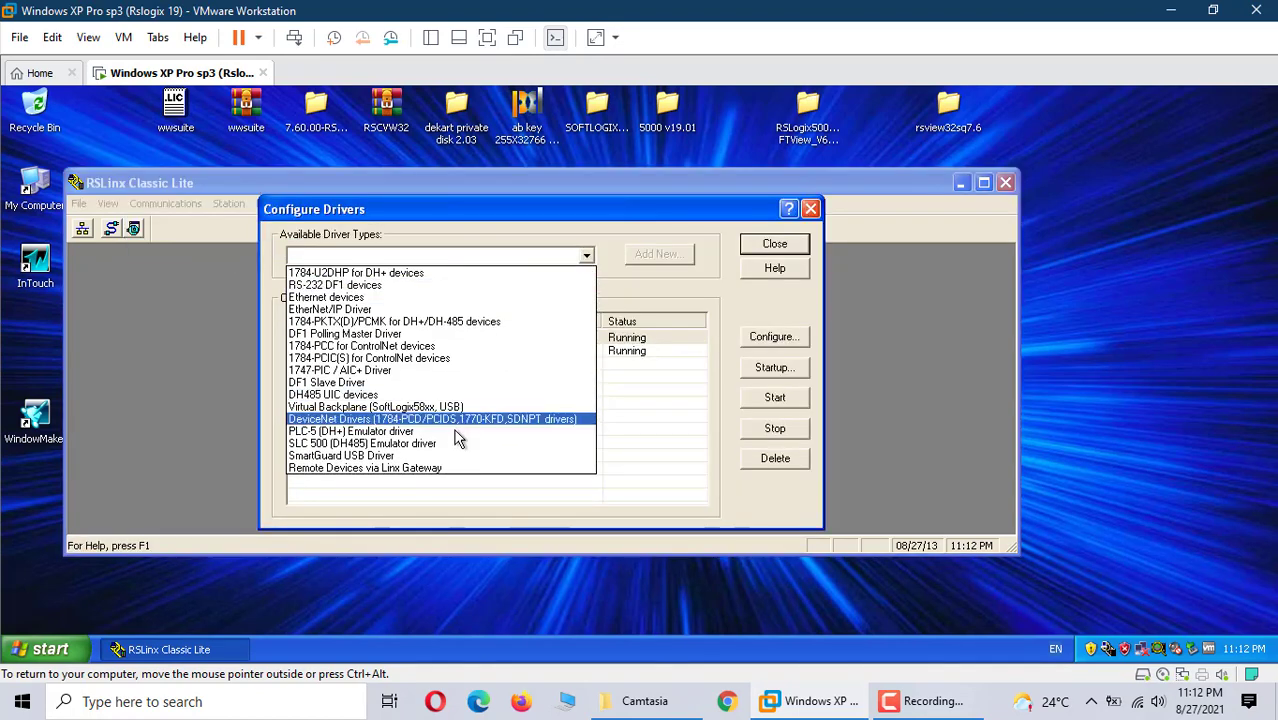
pyautogui.click(418, 410)
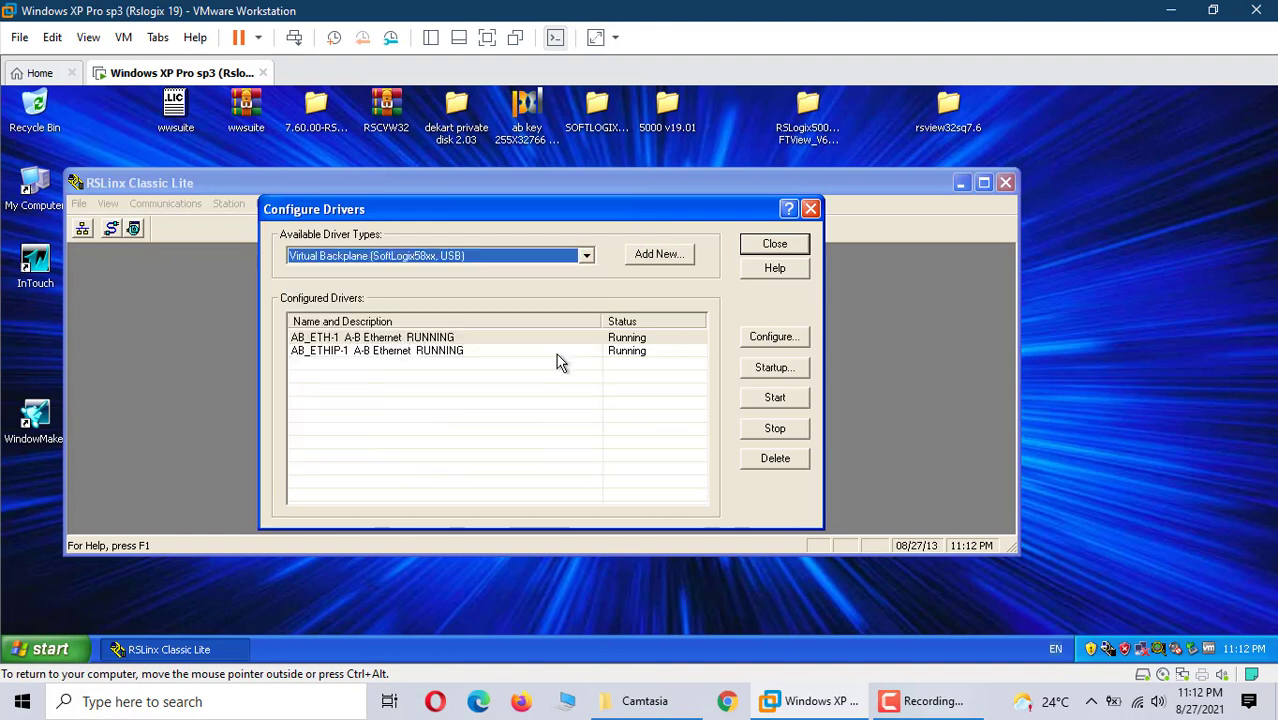
pyautogui.click(655, 262)
pyautogui.click(652, 346)
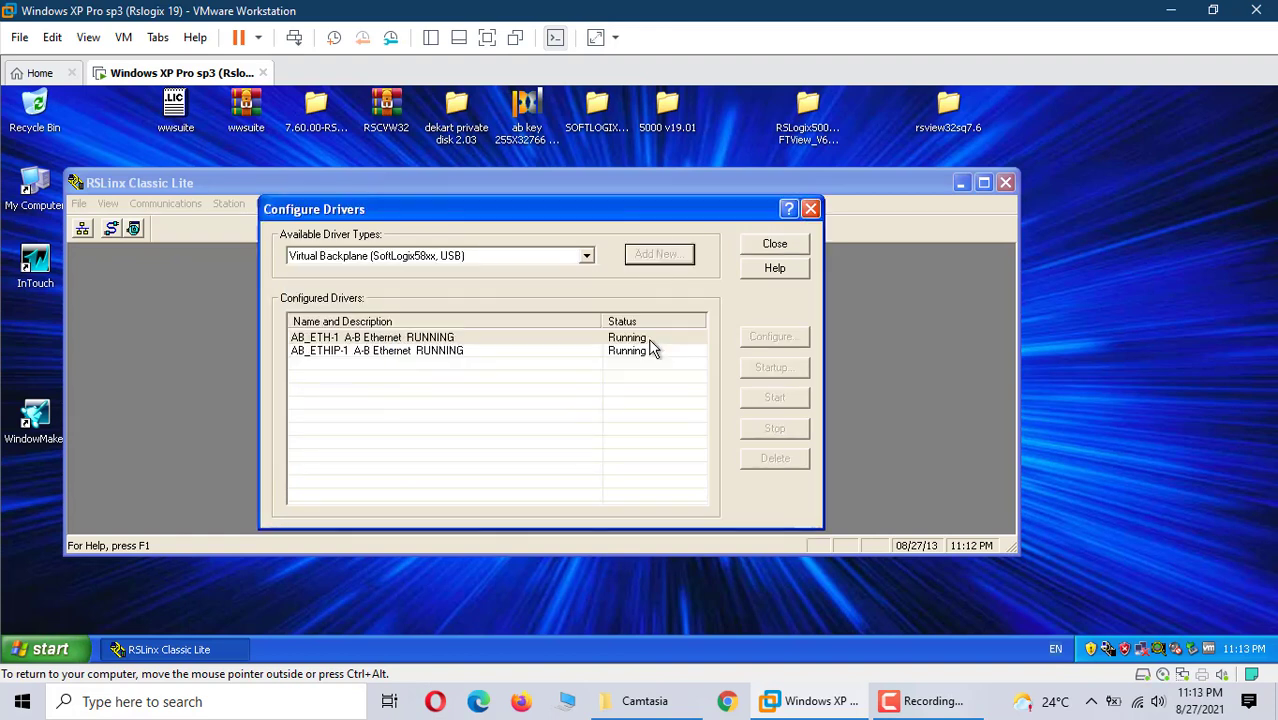
pyautogui.click(773, 245)
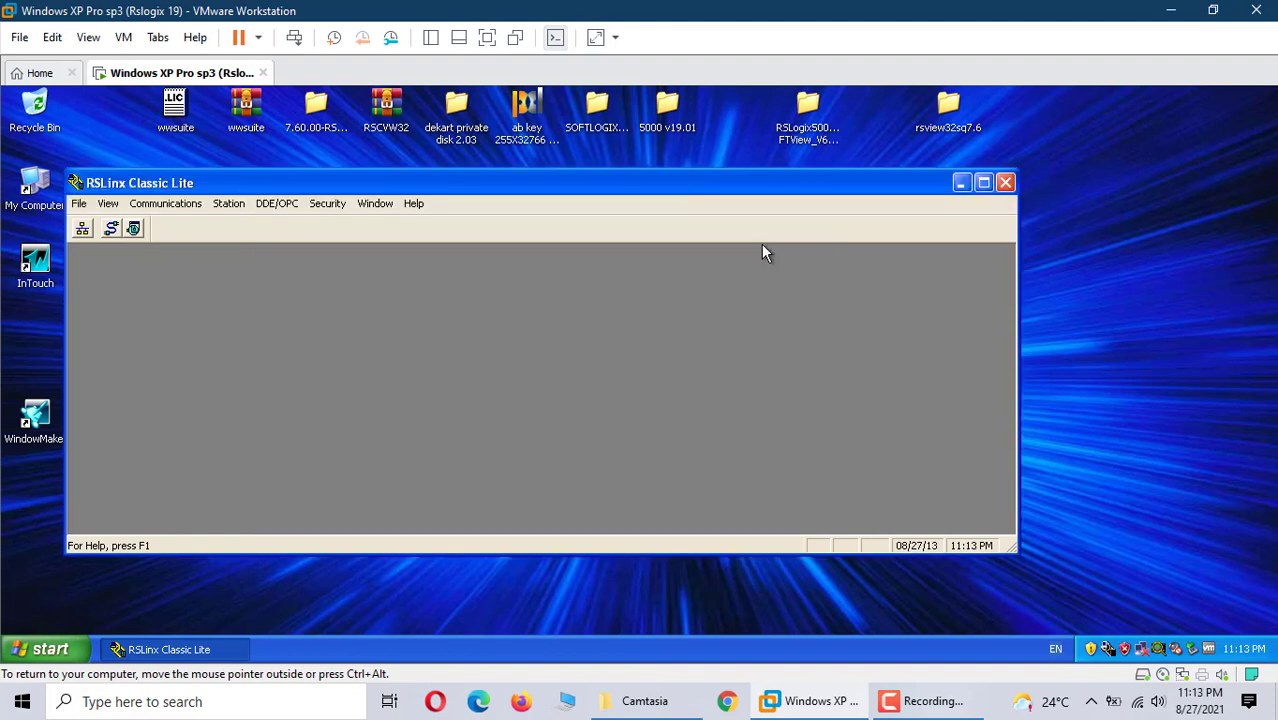
# Expand AB_VBP-1 in RSWho to see chassis modules 00–04, then close RSLinx
pyautogui.click(175, 210)
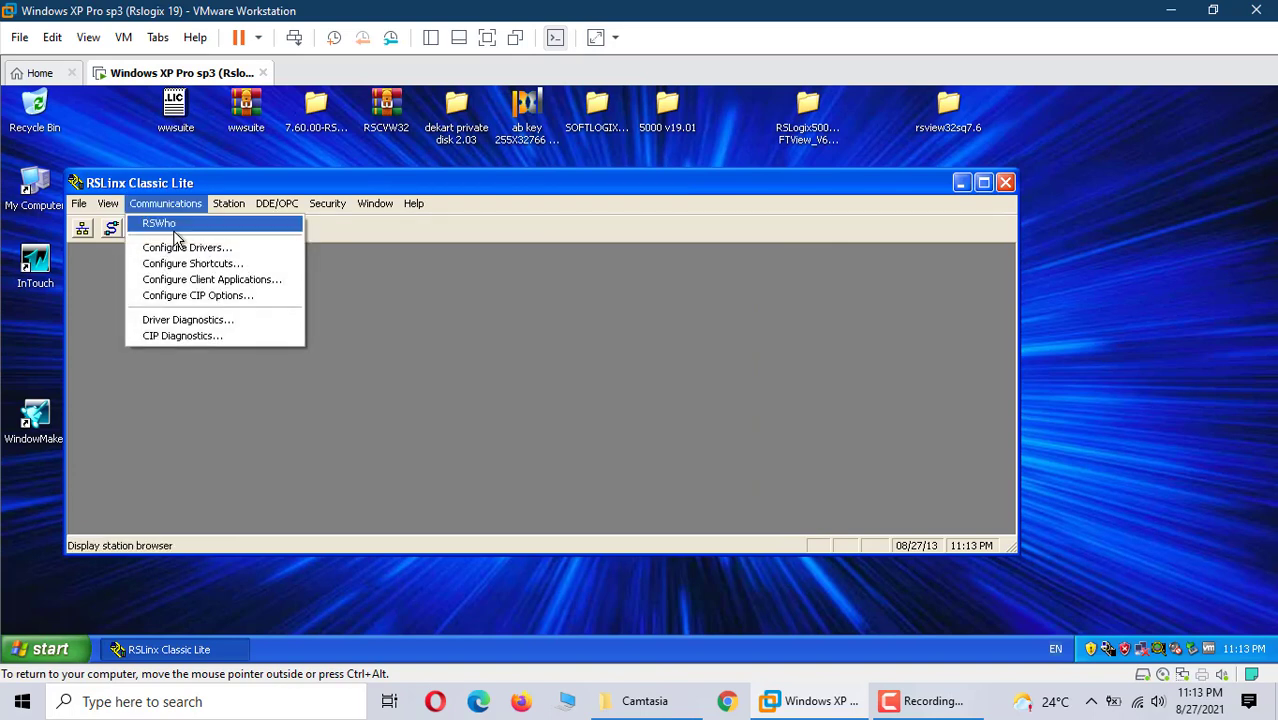
pyautogui.click(175, 230)
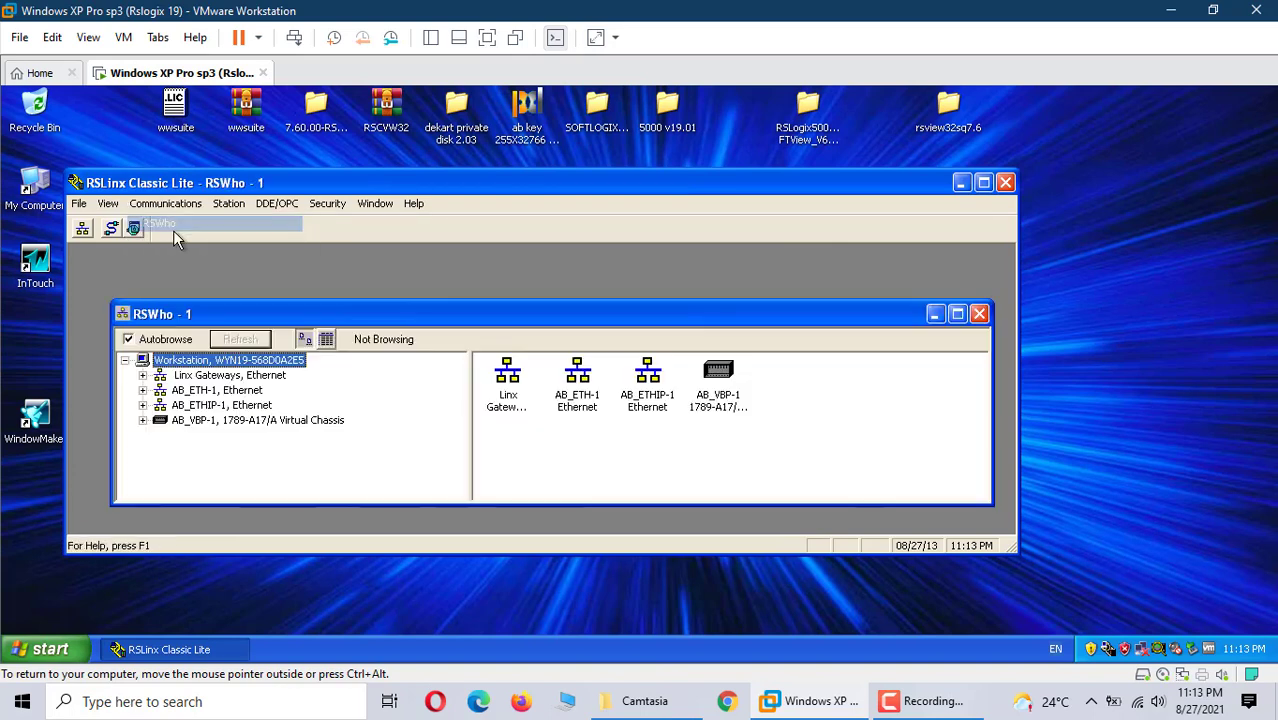
pyautogui.click(957, 314)
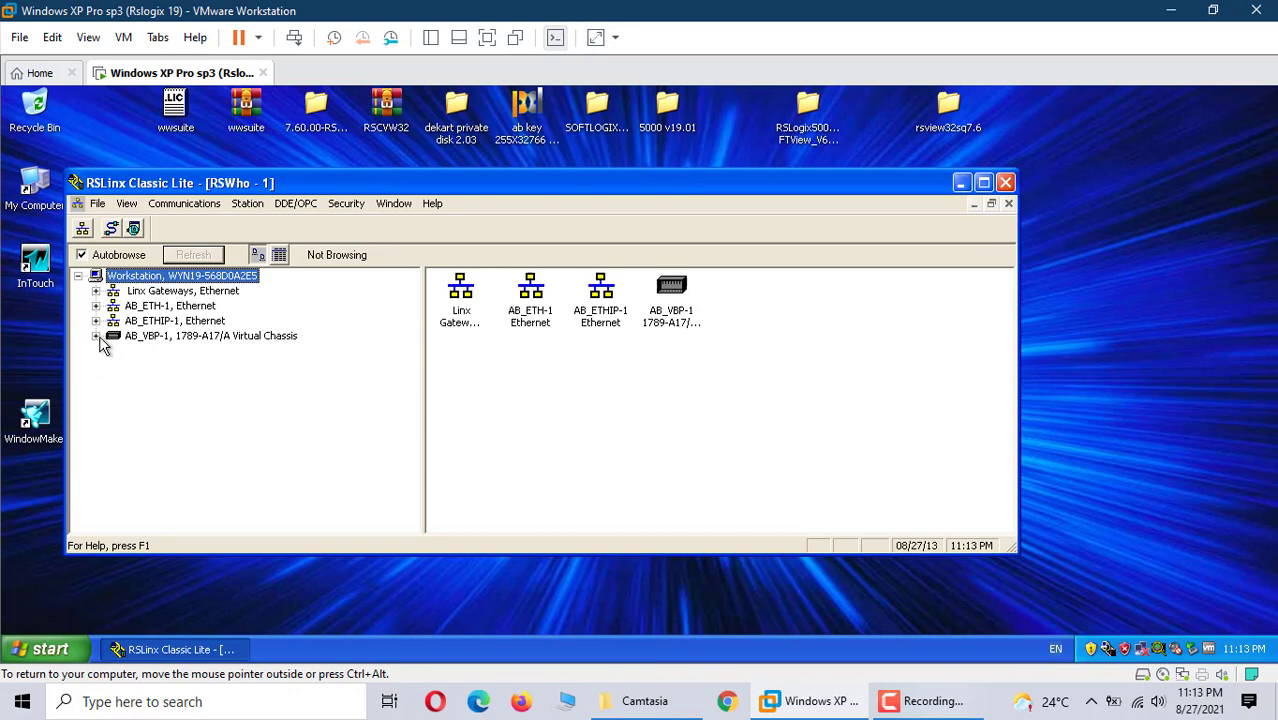
pyautogui.click(97, 337)
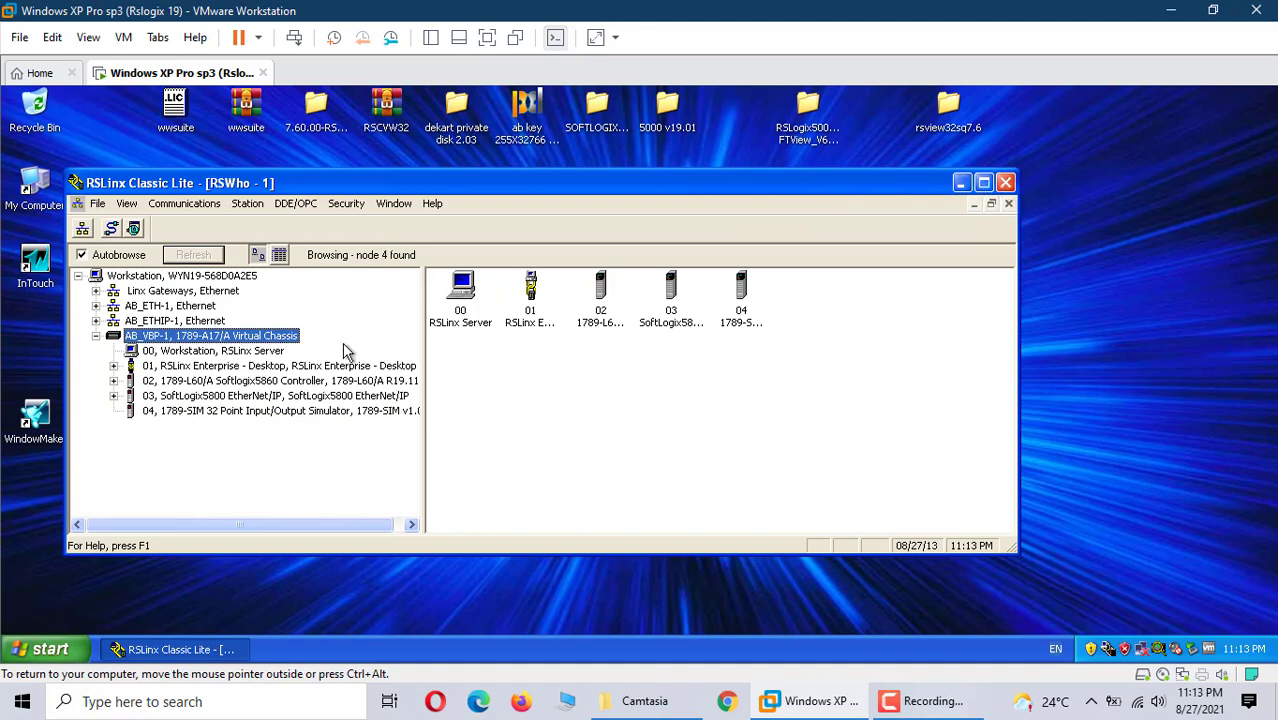
pyautogui.click(1005, 182)
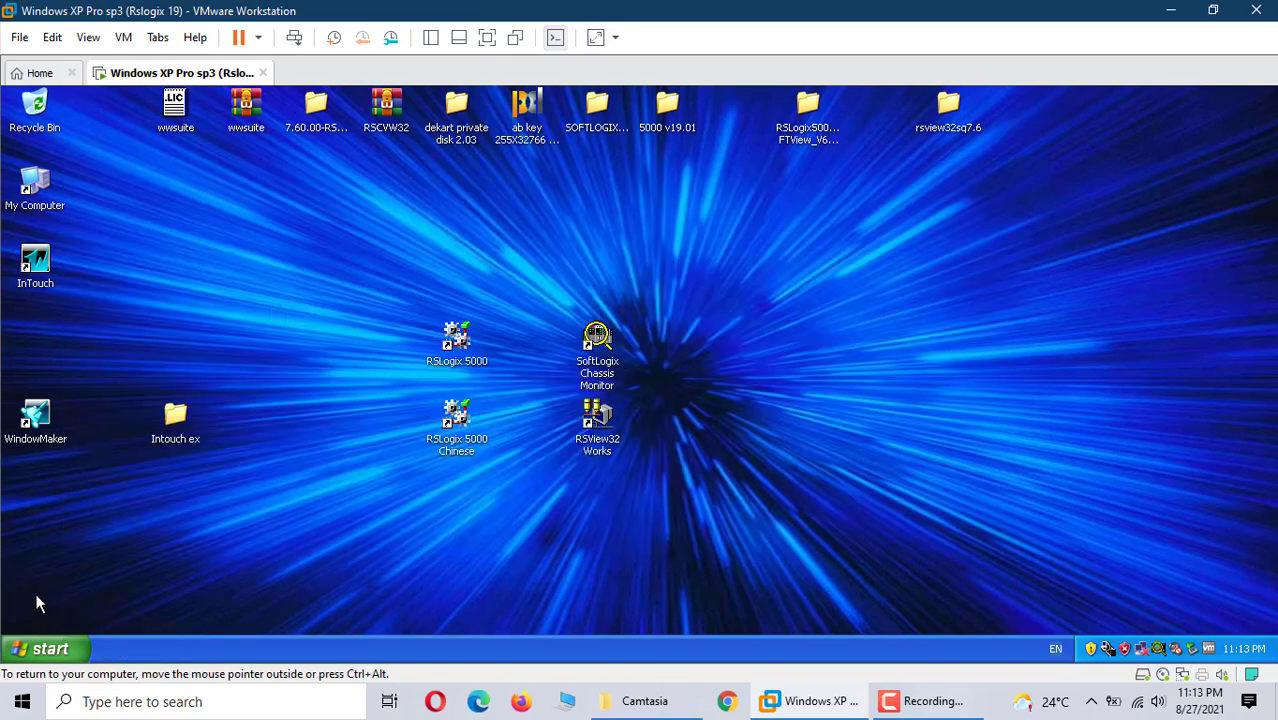
# Launch RSLogix 5000 from its shortcut on the guest desktop
pyautogui.click(460, 356)
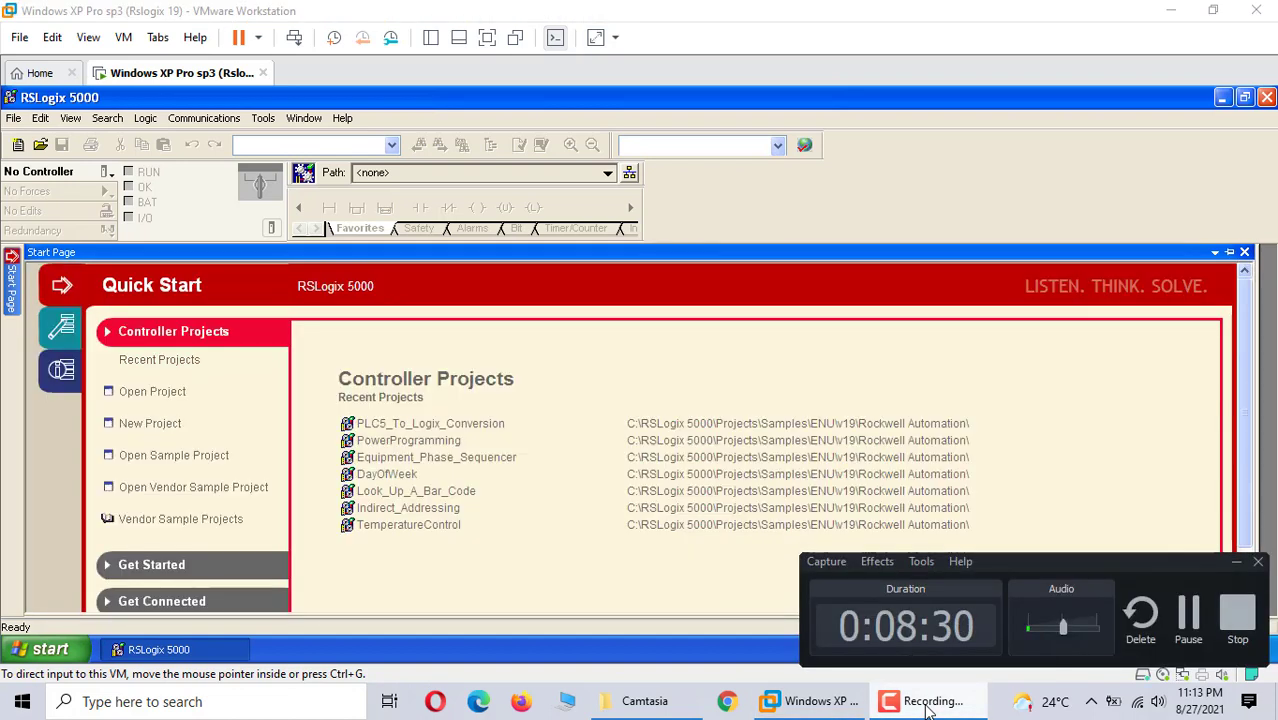
# Create a New Project: type 1789-L60 SoftLogix5860, name 'test', slot 2
pyautogui.click(150, 423)
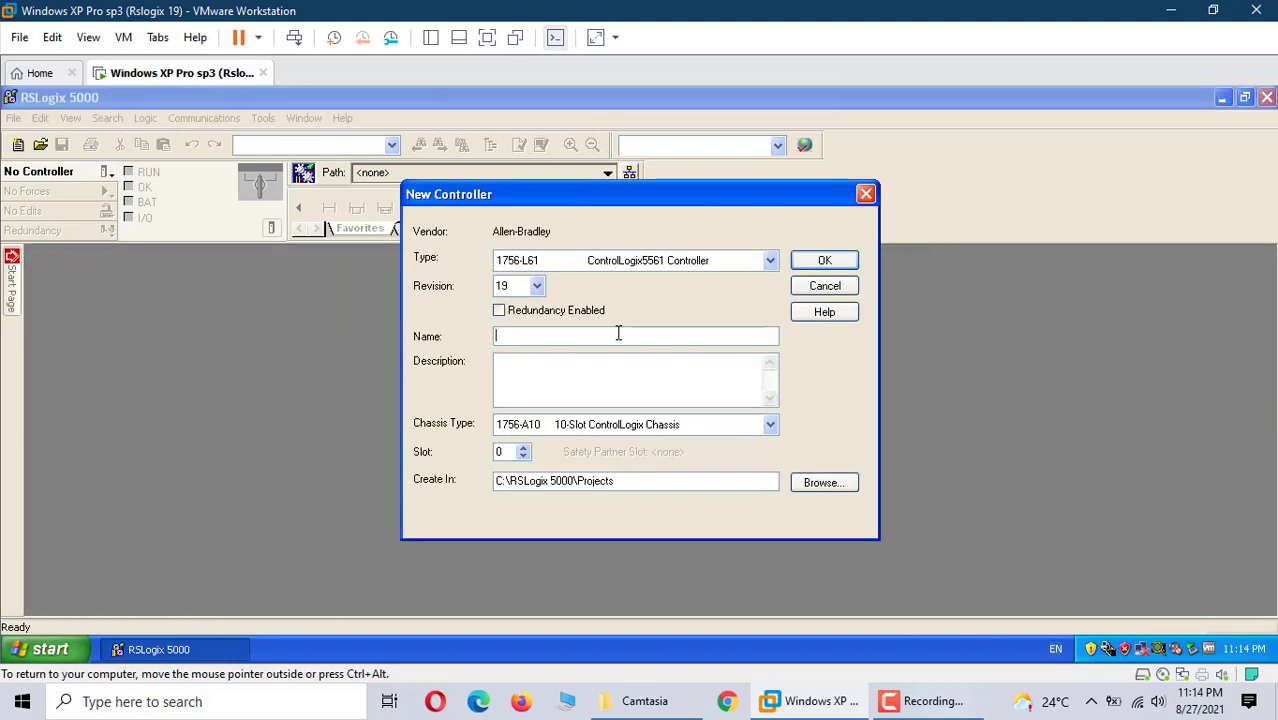
pyautogui.click(770, 260)
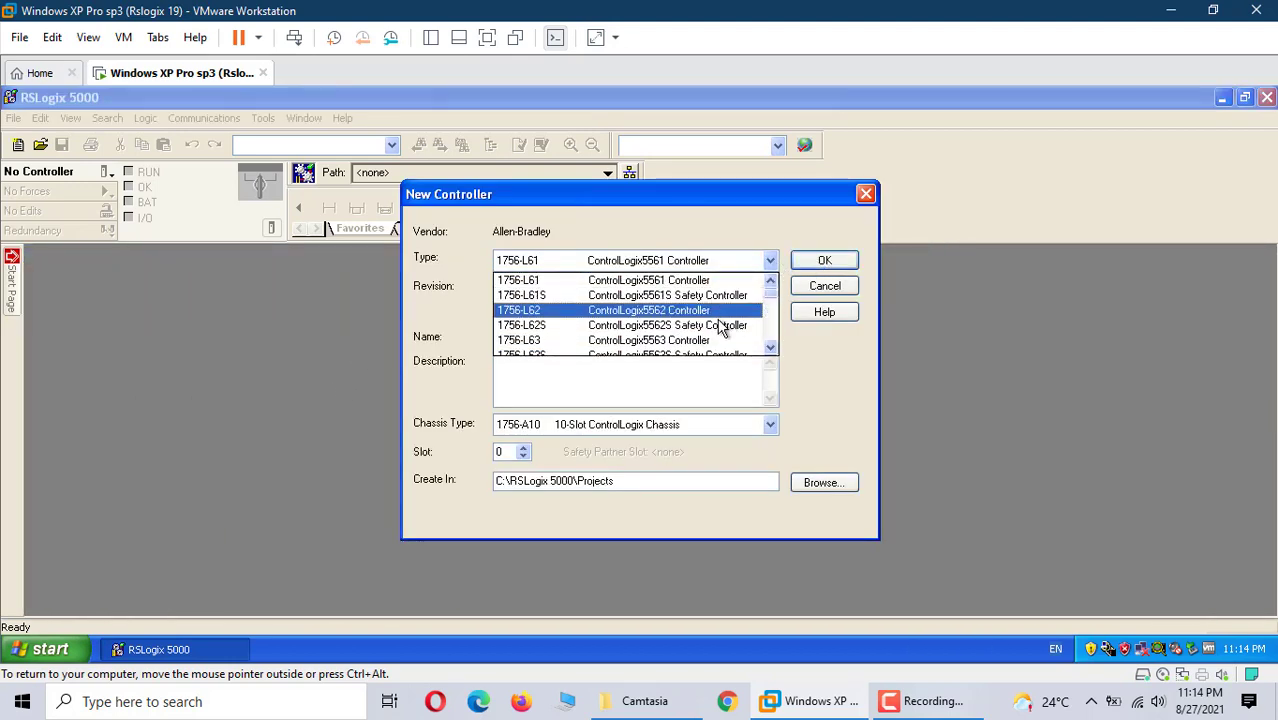
pyautogui.scroll(-1, 740, 335)
pyautogui.scroll(-2, 760, 338)
pyautogui.scroll(-2, 770, 340)
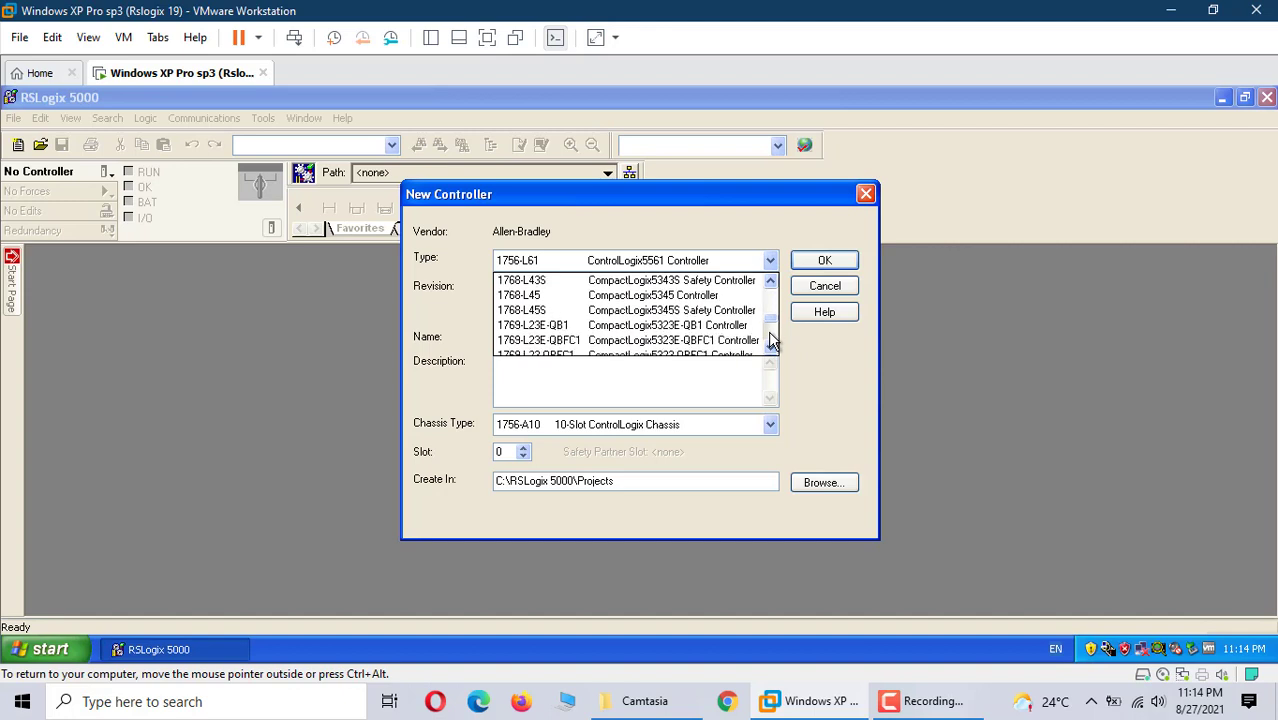
pyautogui.scroll(-3, 771, 340)
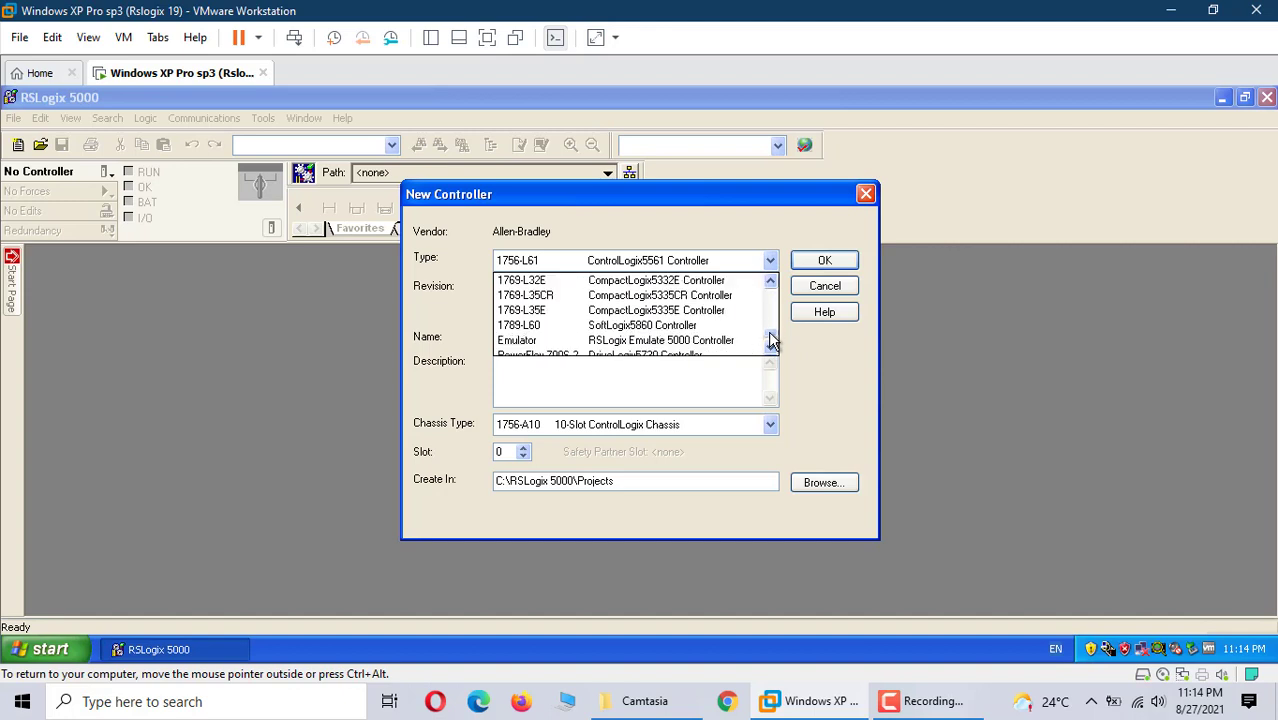
pyautogui.click(659, 327)
pyautogui.click(558, 341)
pyautogui.write('test')
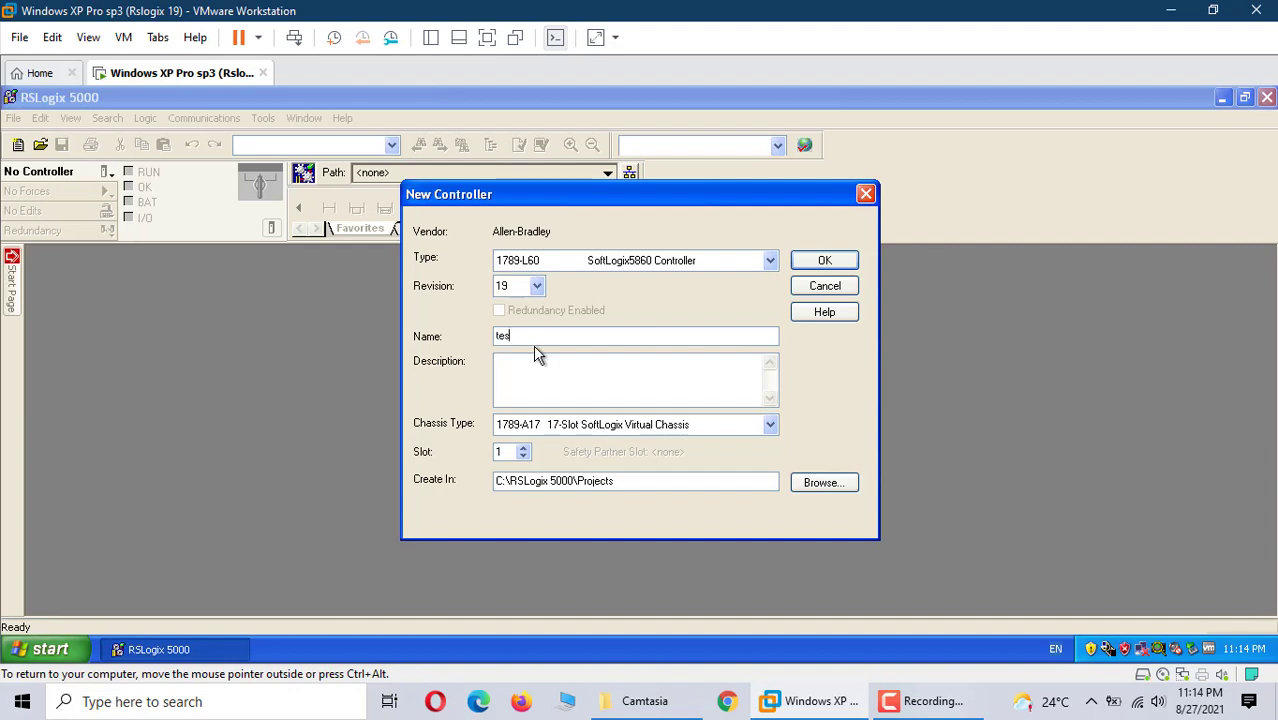
pyautogui.click(524, 448)
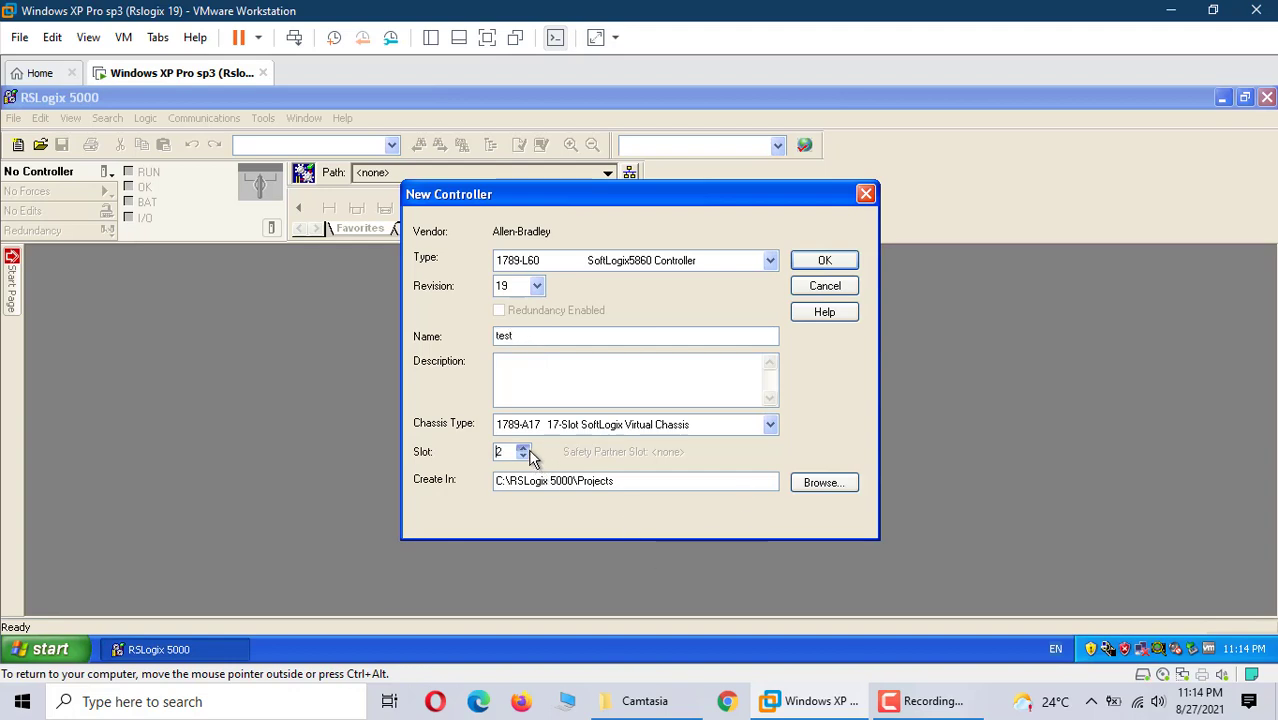
pyautogui.click(847, 262)
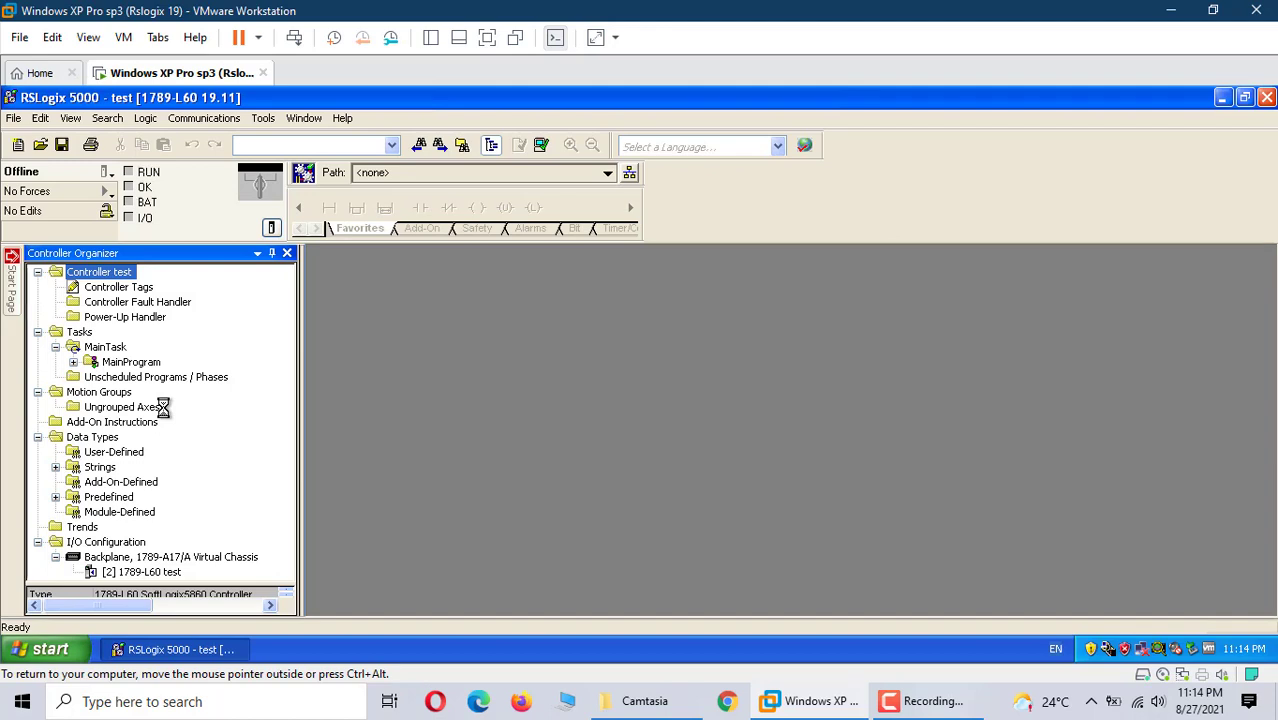
# Add a new EtherNet/IP SoftLogix5800 module to the backplane, major revision 19
pyautogui.rightClick(134, 543)
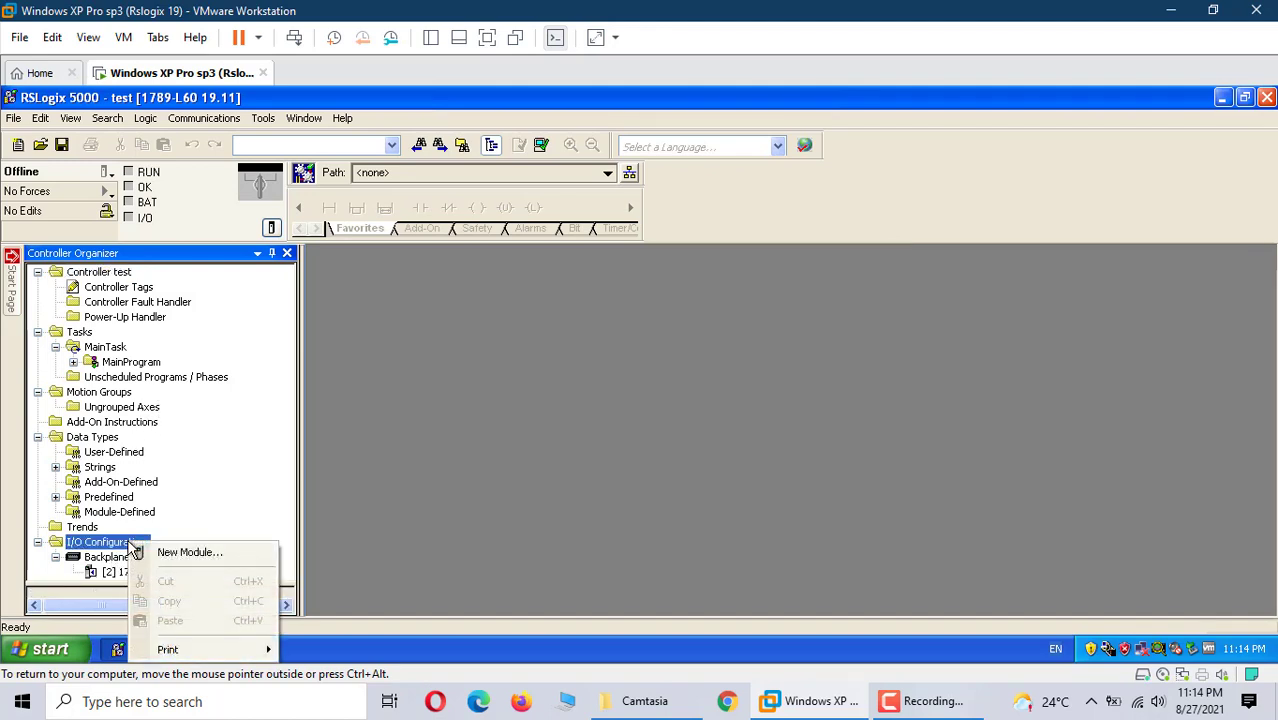
pyautogui.click(185, 552)
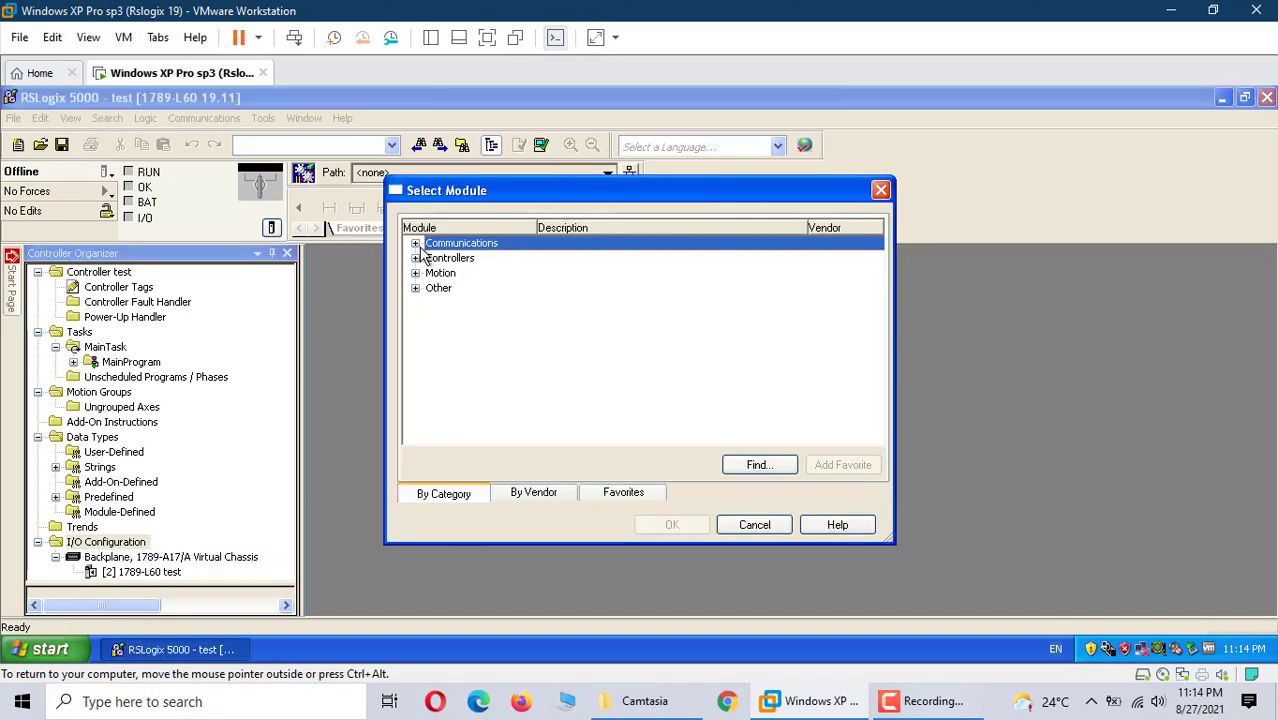
pyautogui.click(416, 244)
pyautogui.click(515, 301)
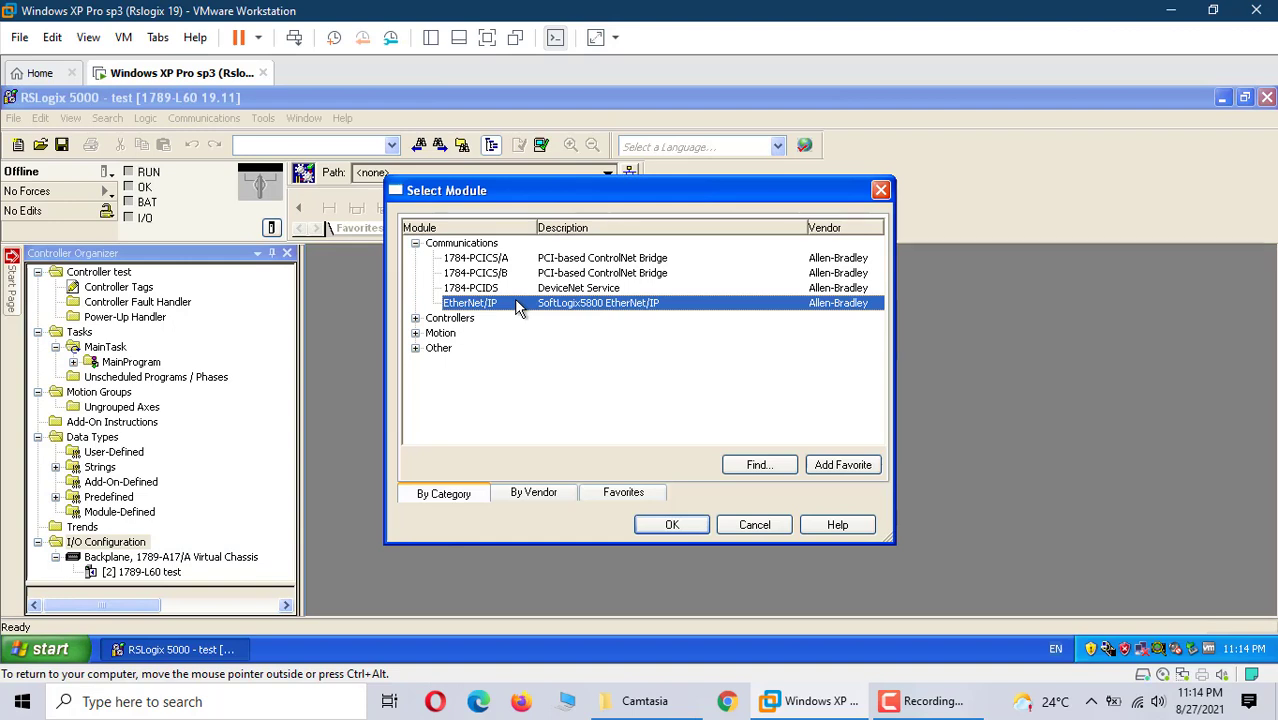
pyautogui.click(672, 525)
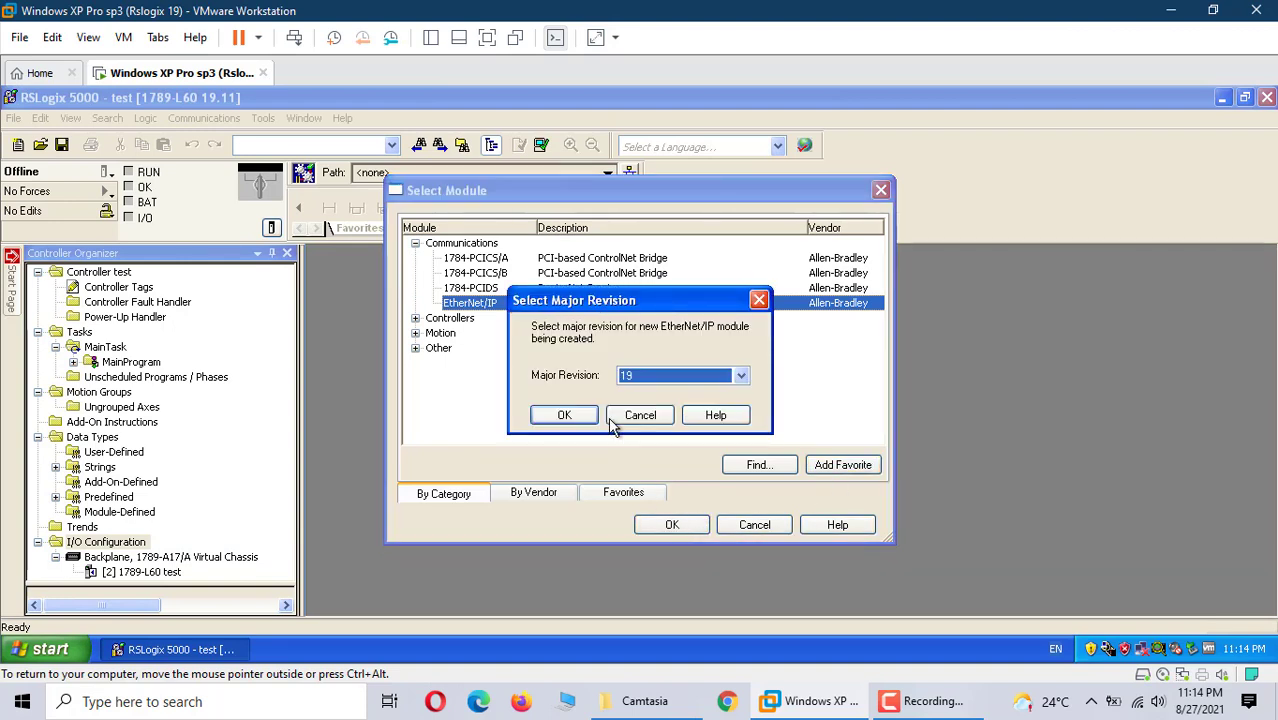
pyautogui.click(566, 416)
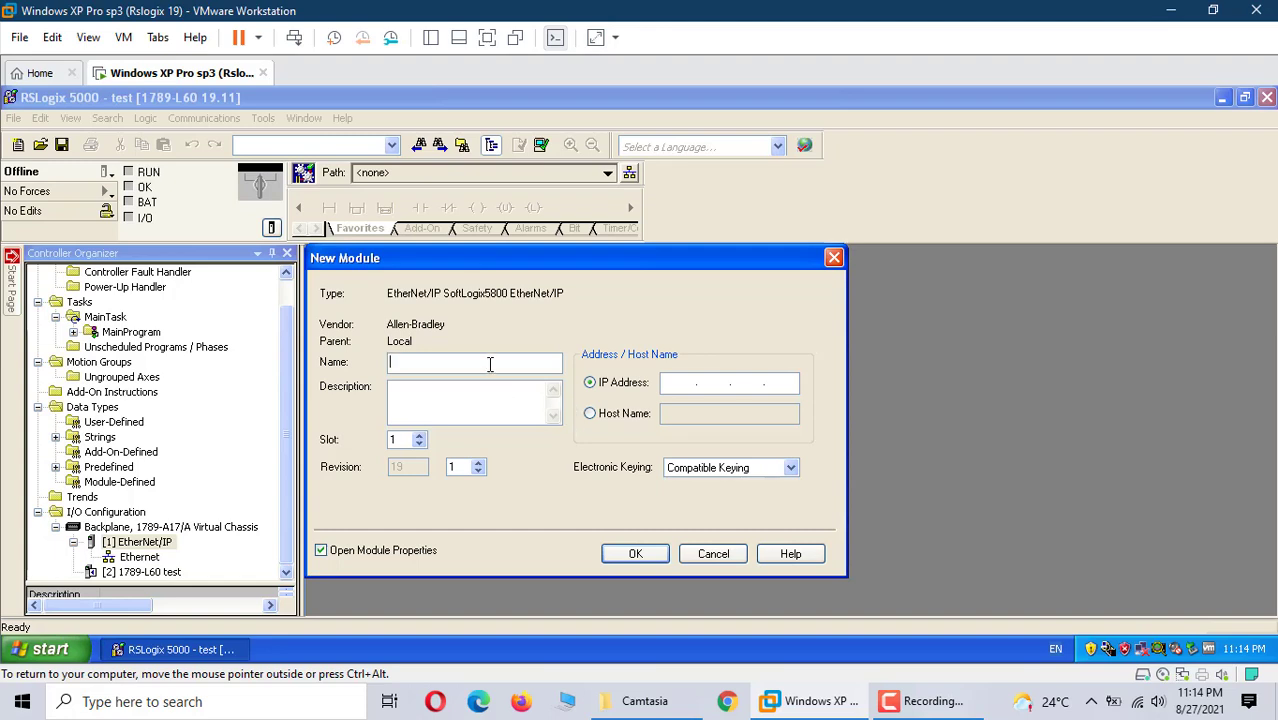
# Name the module 'ethernet' with IP 192.168.100.100 in slot 3 and create it
pyautogui.write('eh')
pyautogui.press('BackSpace')
pyautogui.write('thher')
pyautogui.write('ne')
pyautogui.write('t')
pyautogui.click(411, 362)
pyautogui.press('BackSpace')
pyautogui.click(679, 384)
pyautogui.write('19')
pyautogui.write('2 . 168 . ')
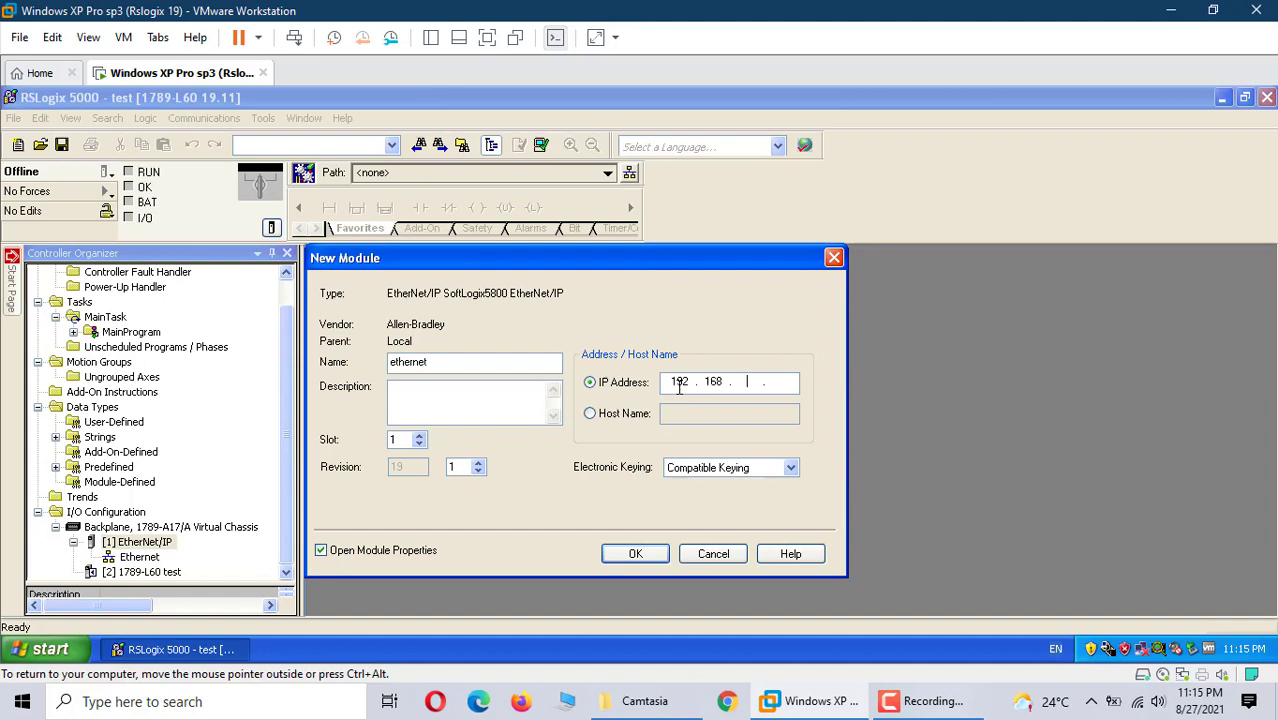
pyautogui.write('100 . 100')
pyautogui.click(420, 437)
pyautogui.click(640, 556)
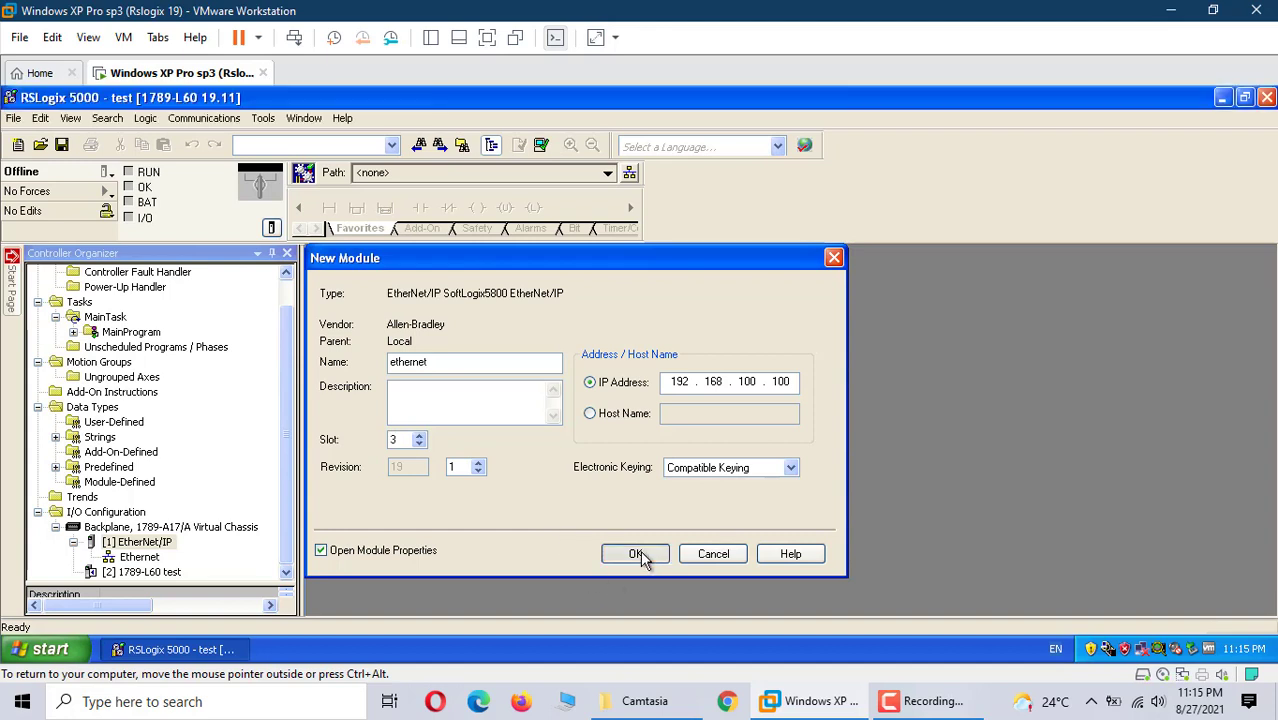
pyautogui.click(582, 578)
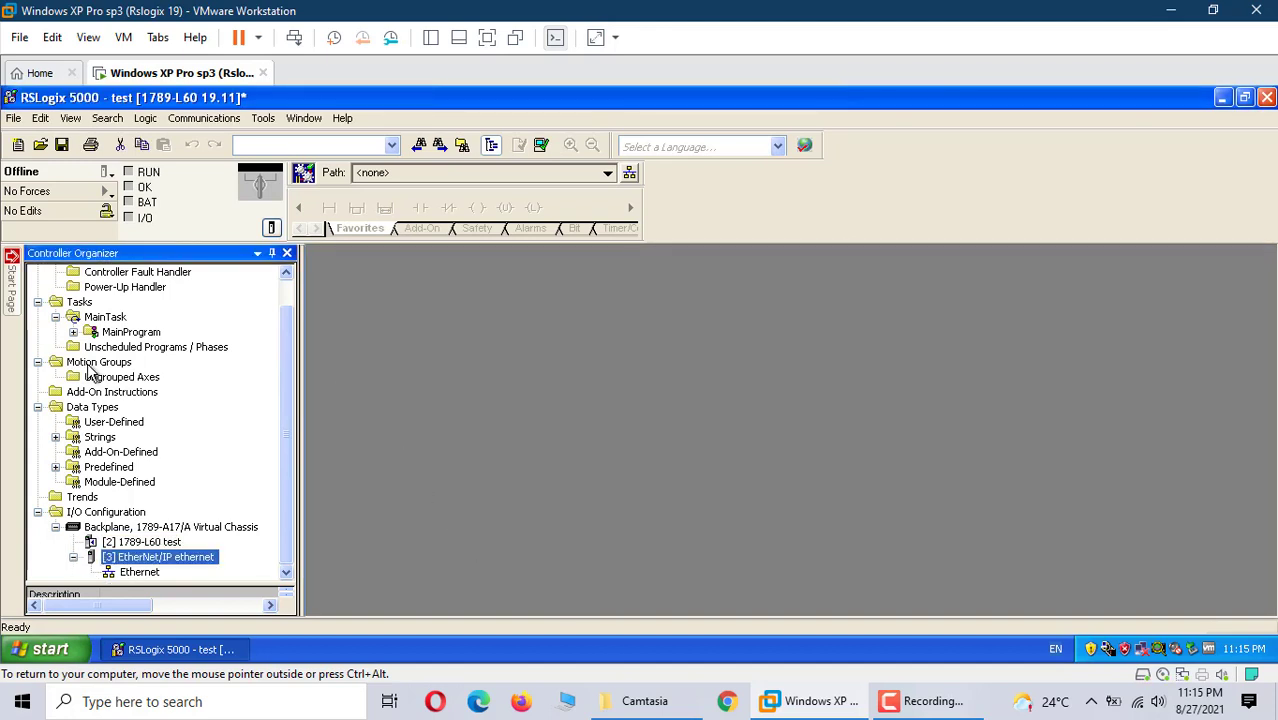
# In MainRoutine, place a contact and output coil on rung 0, tagging the contact 'start'
pyautogui.click(73, 332)
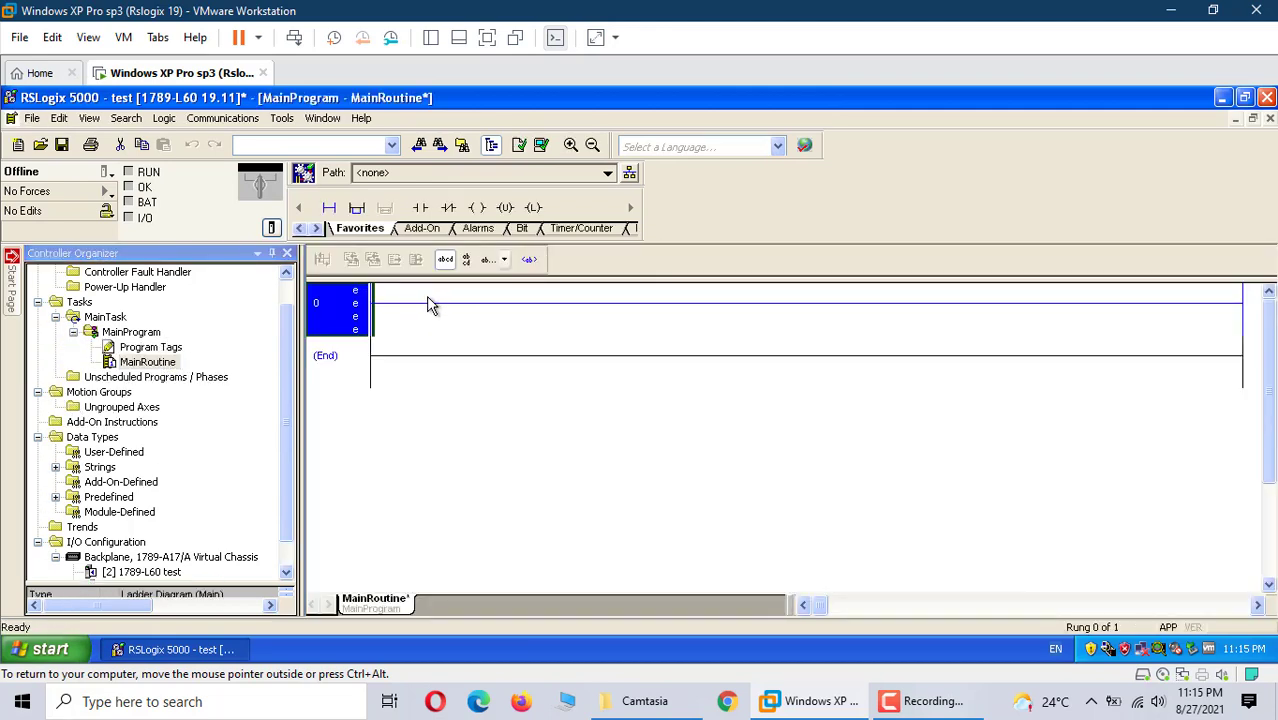
pyautogui.click(420, 207)
pyautogui.click(477, 207)
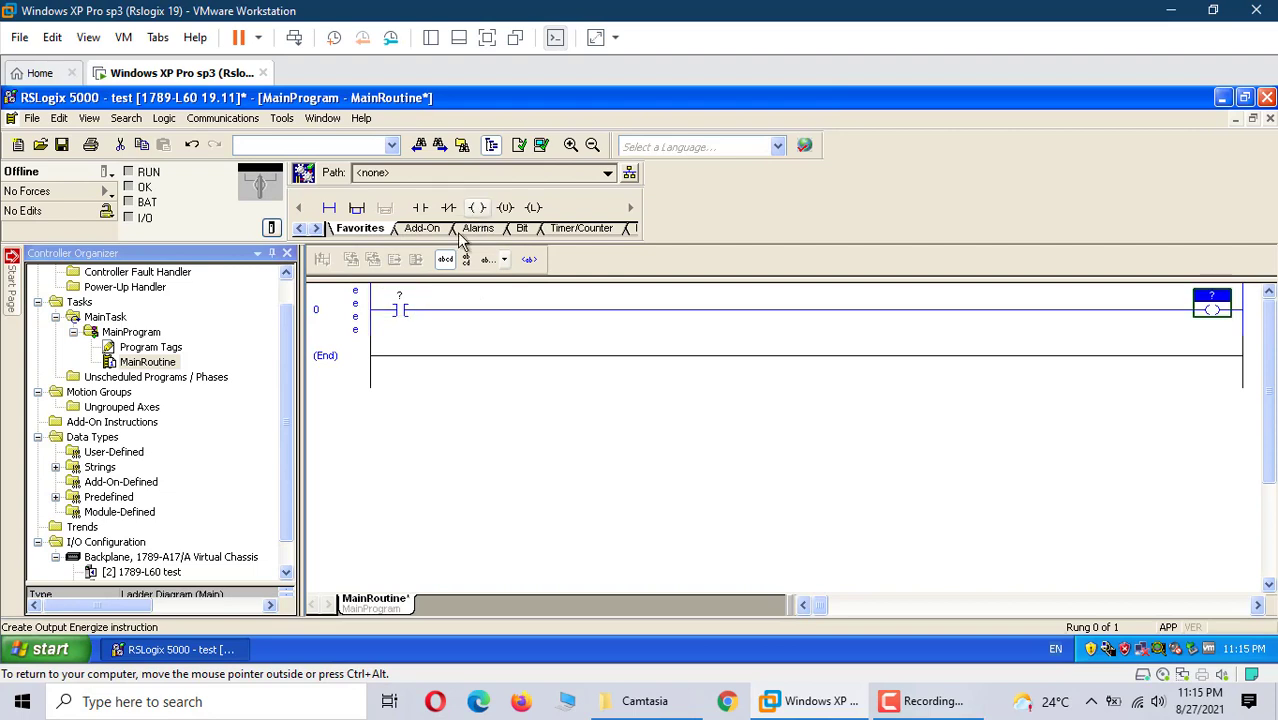
pyautogui.click(400, 297)
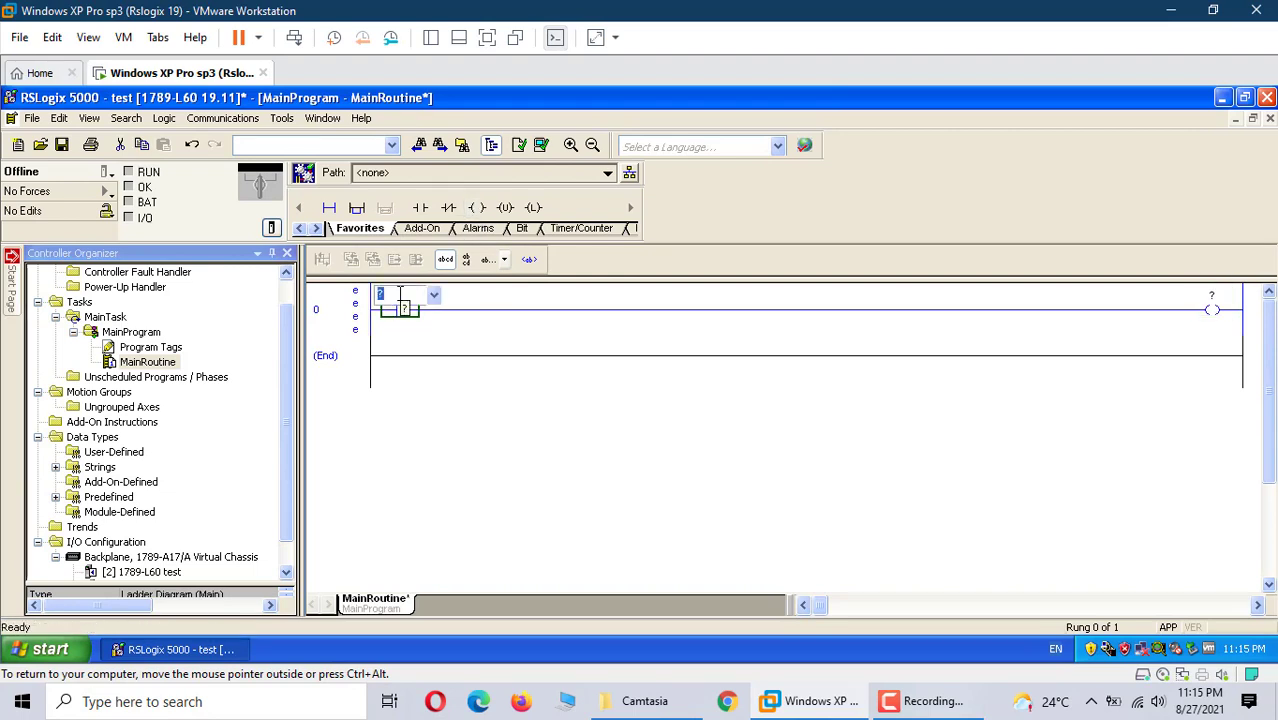
pyautogui.write('start')
pyautogui.press('Return')
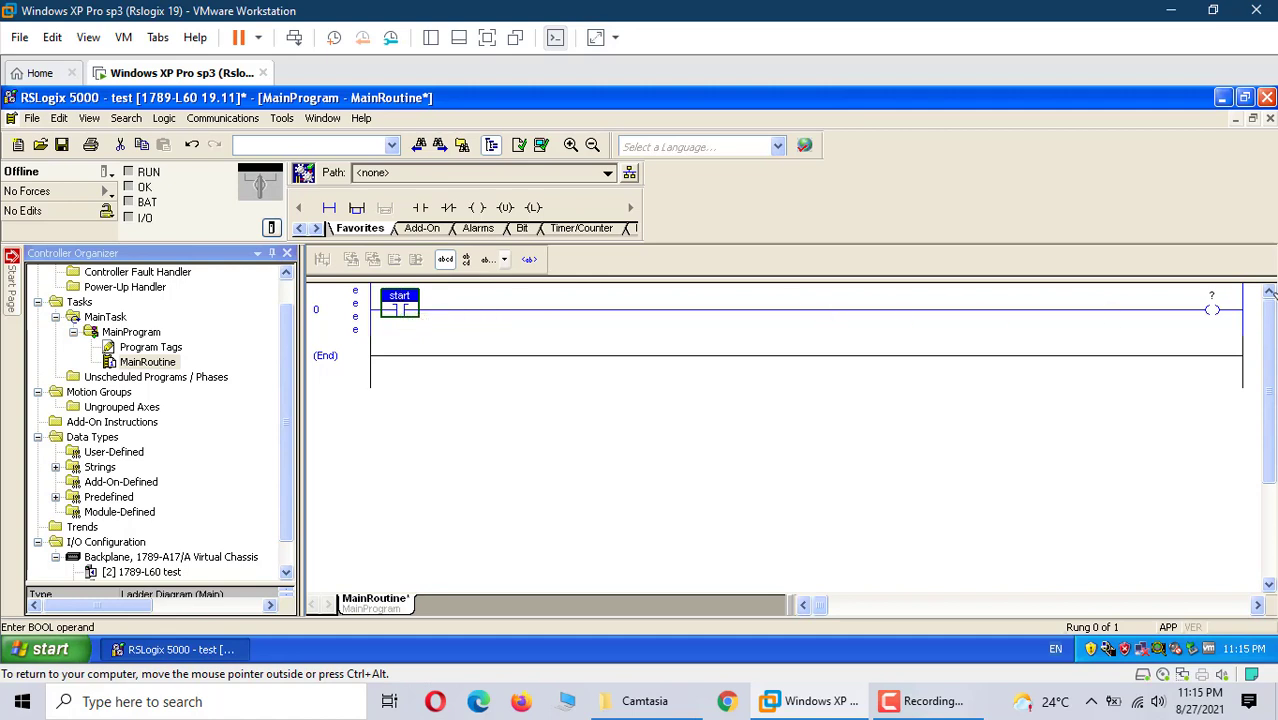
# Tag the output coil 'run', correcting a mistaken 'stop' entry
pyautogui.click(1212, 302)
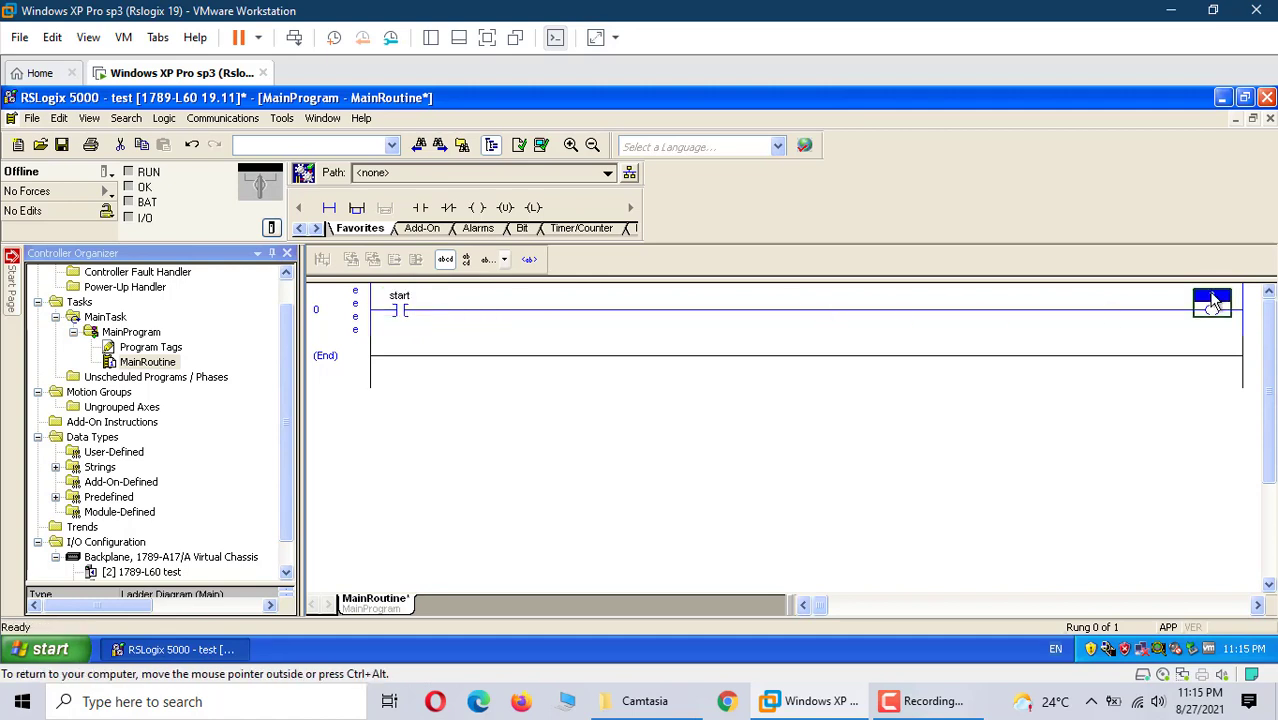
pyautogui.write('stop')
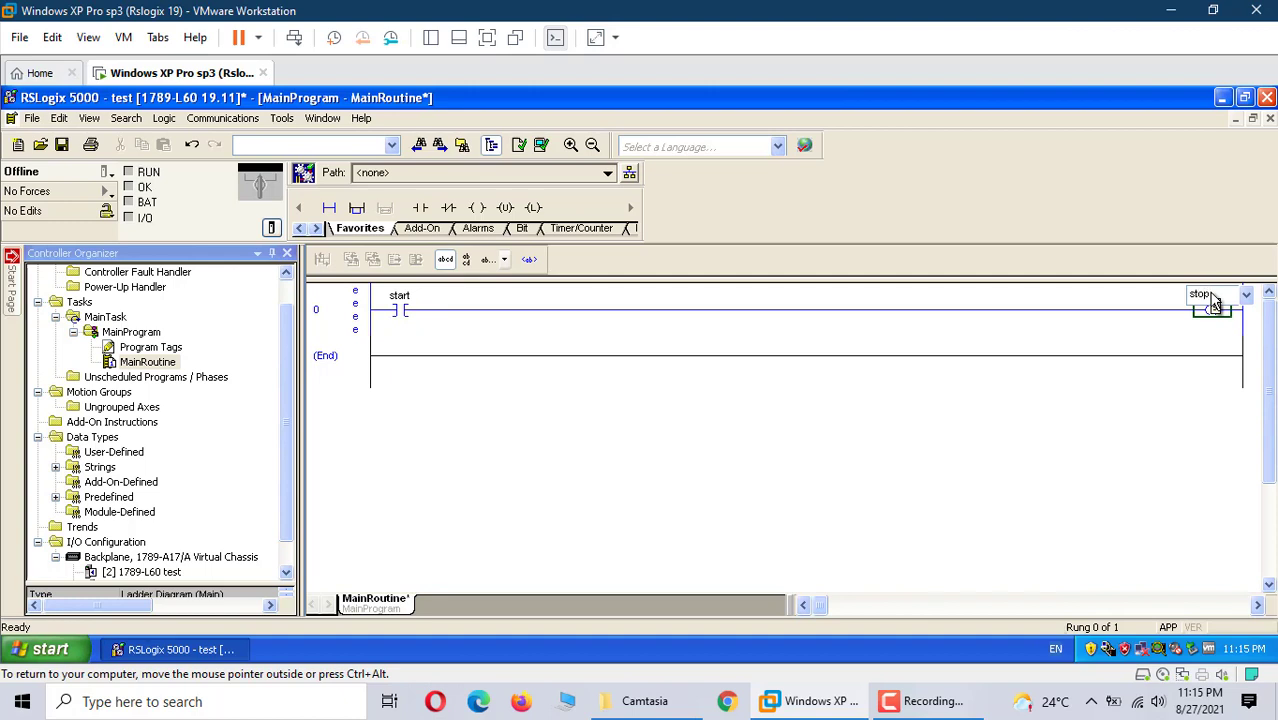
pyautogui.press('Return')
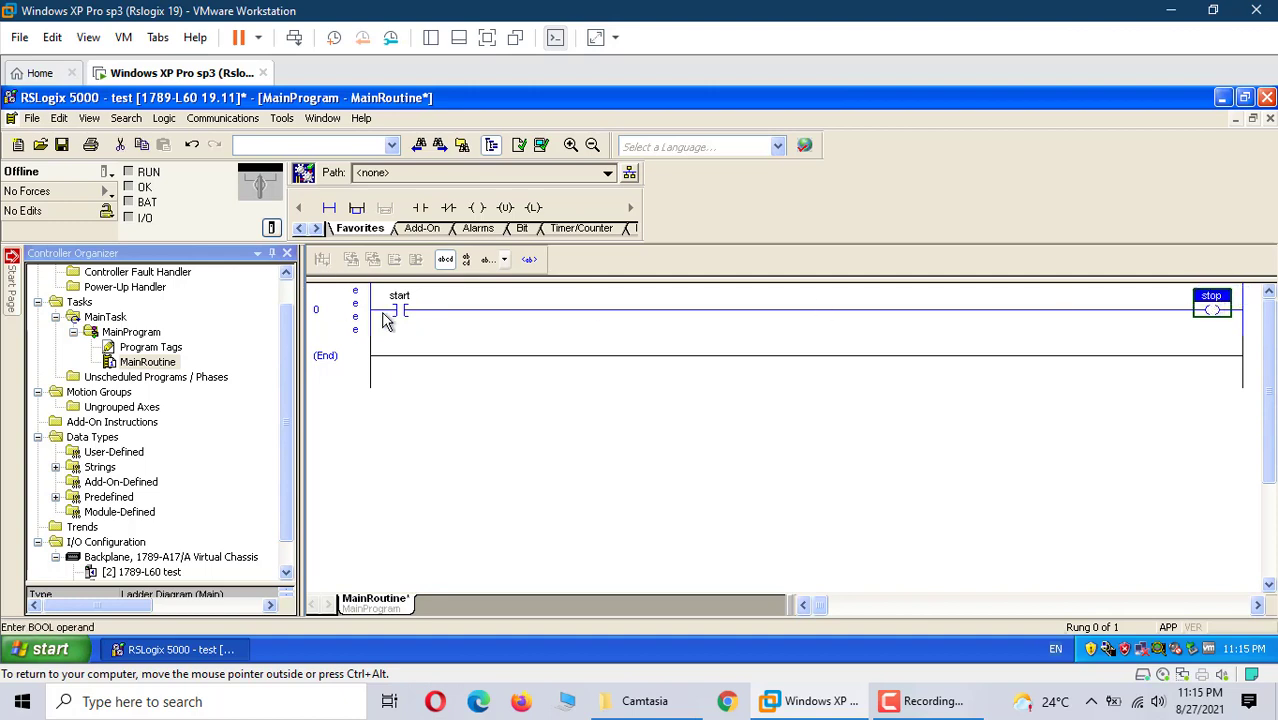
pyautogui.doubleClick(1218, 298)
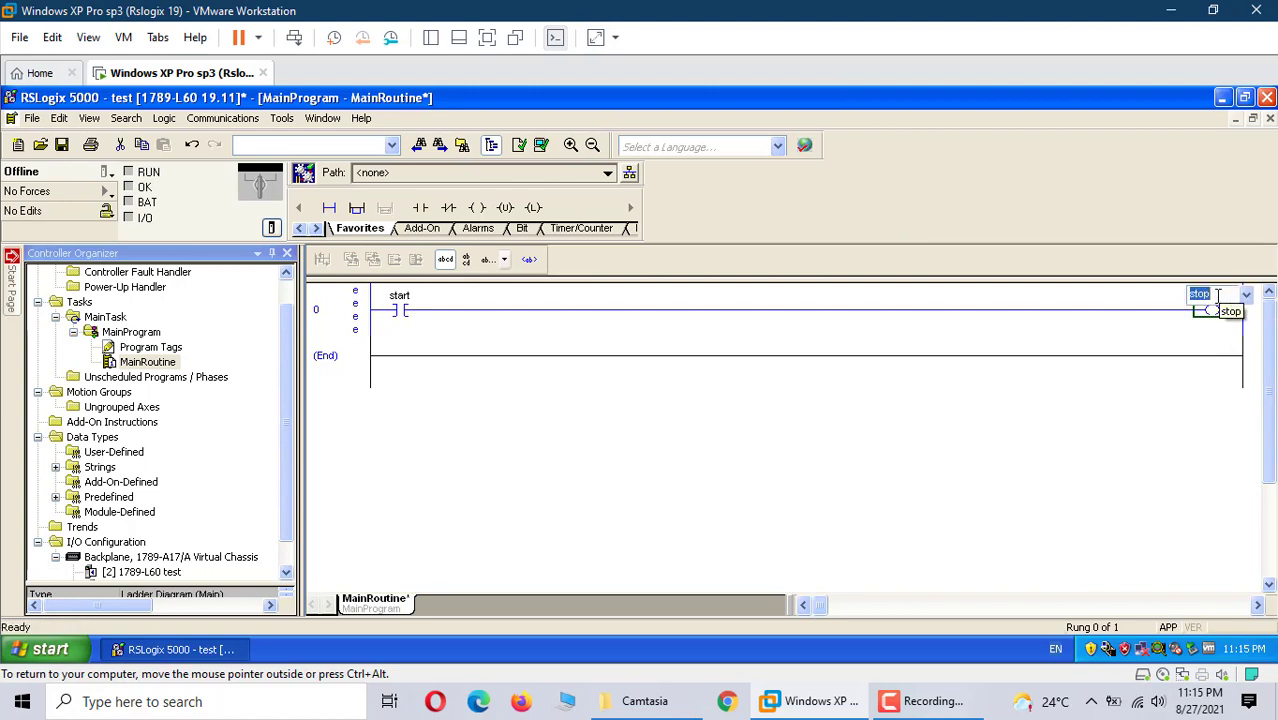
pyautogui.write('run')
pyautogui.press('Return')
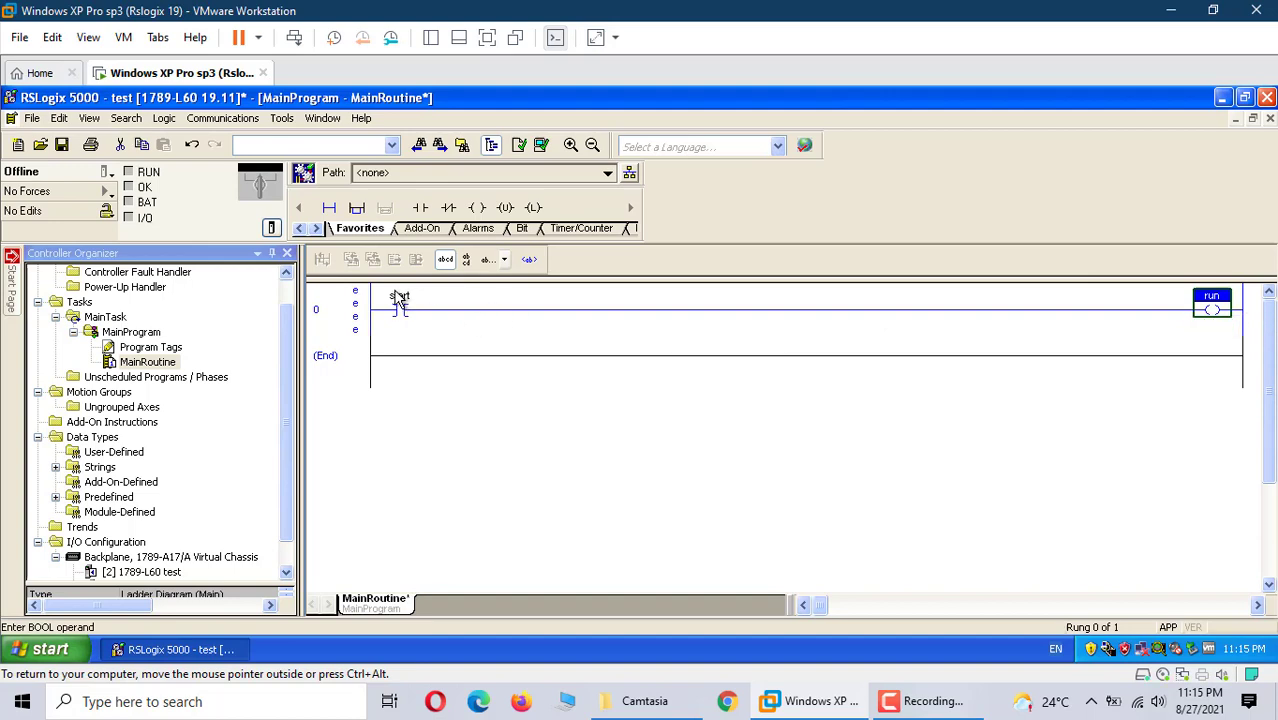
# Create BOOL tags 'start' and 'run' for the contact and coil
pyautogui.rightClick(398, 300)
pyautogui.click(430, 295)
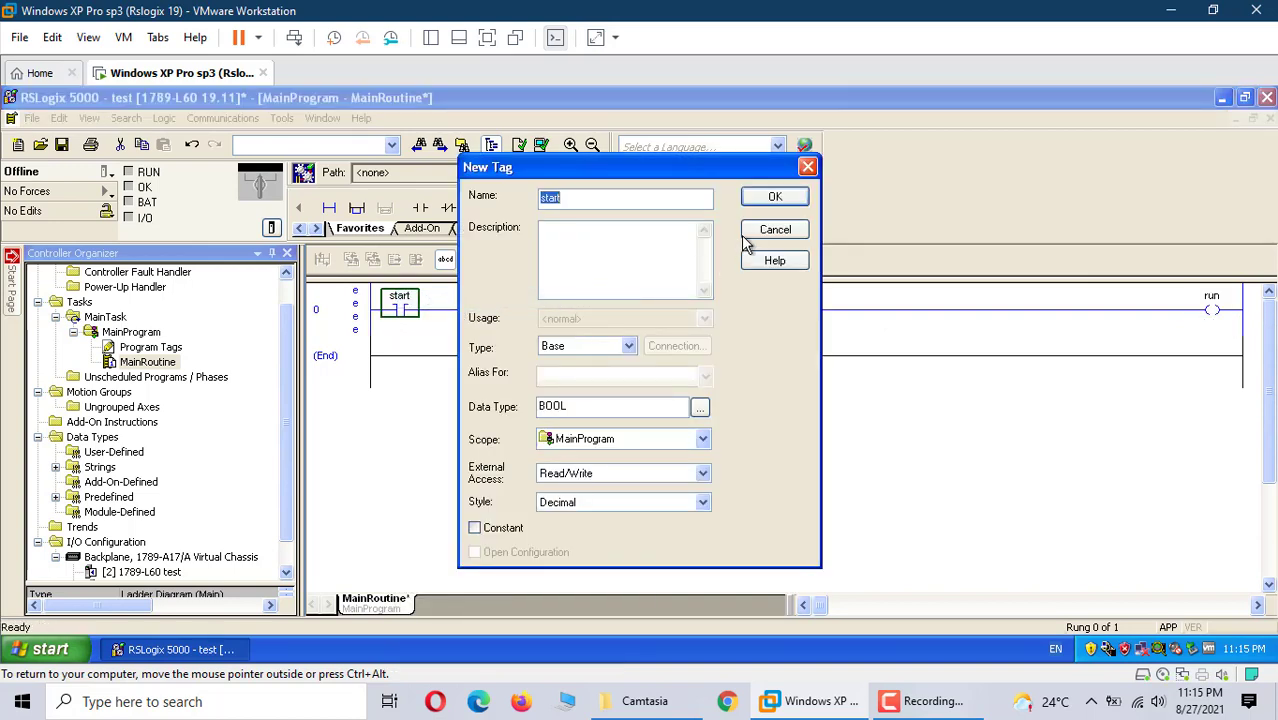
pyautogui.click(770, 197)
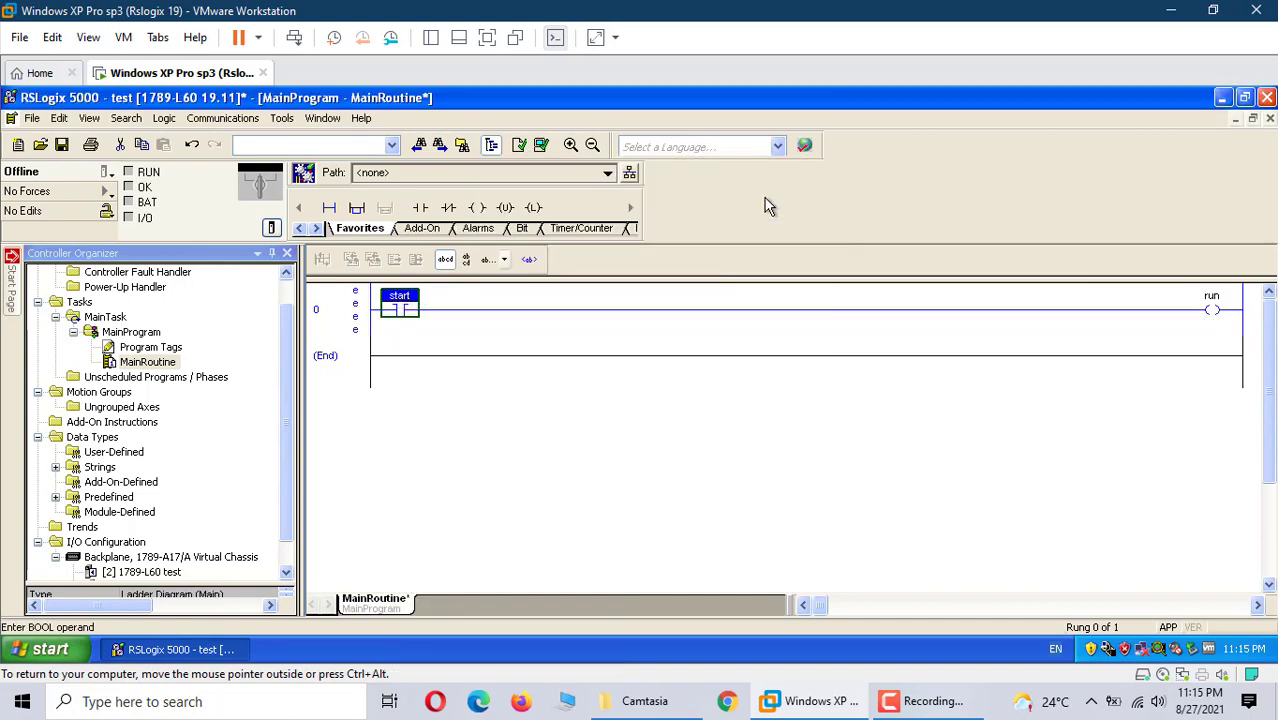
pyautogui.rightClick(1210, 305)
pyautogui.click(1138, 295)
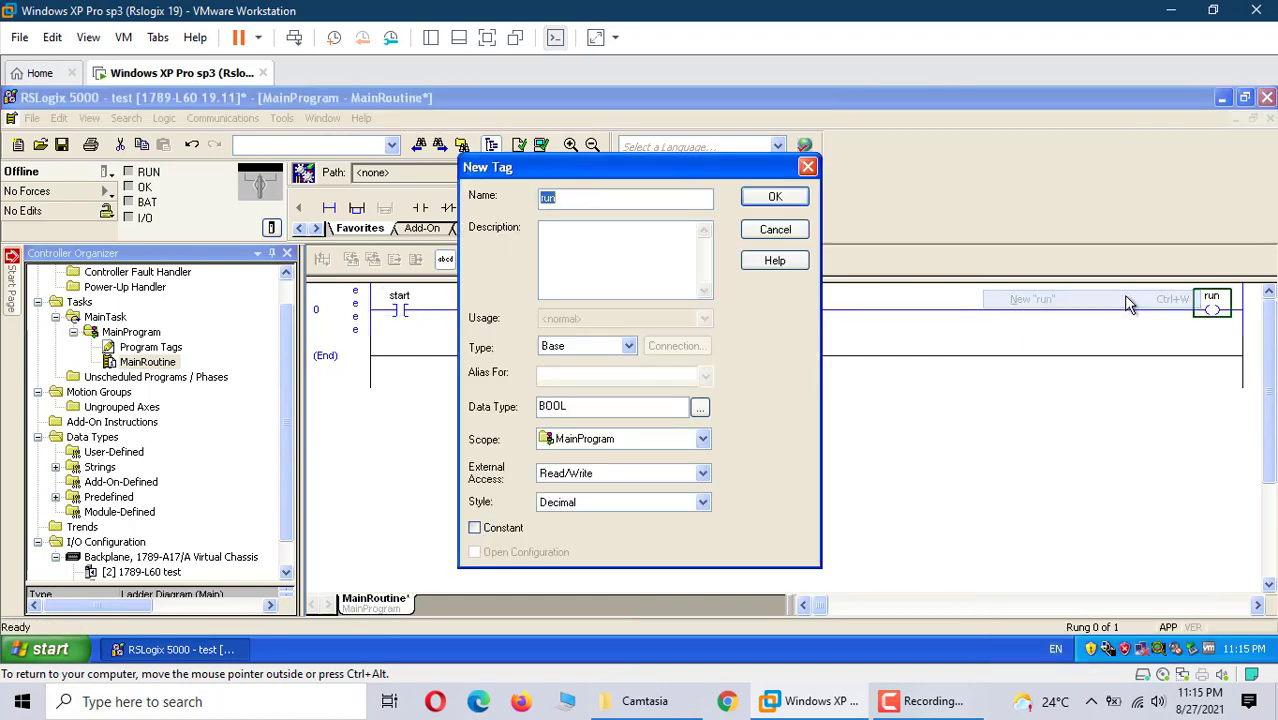
pyautogui.click(770, 197)
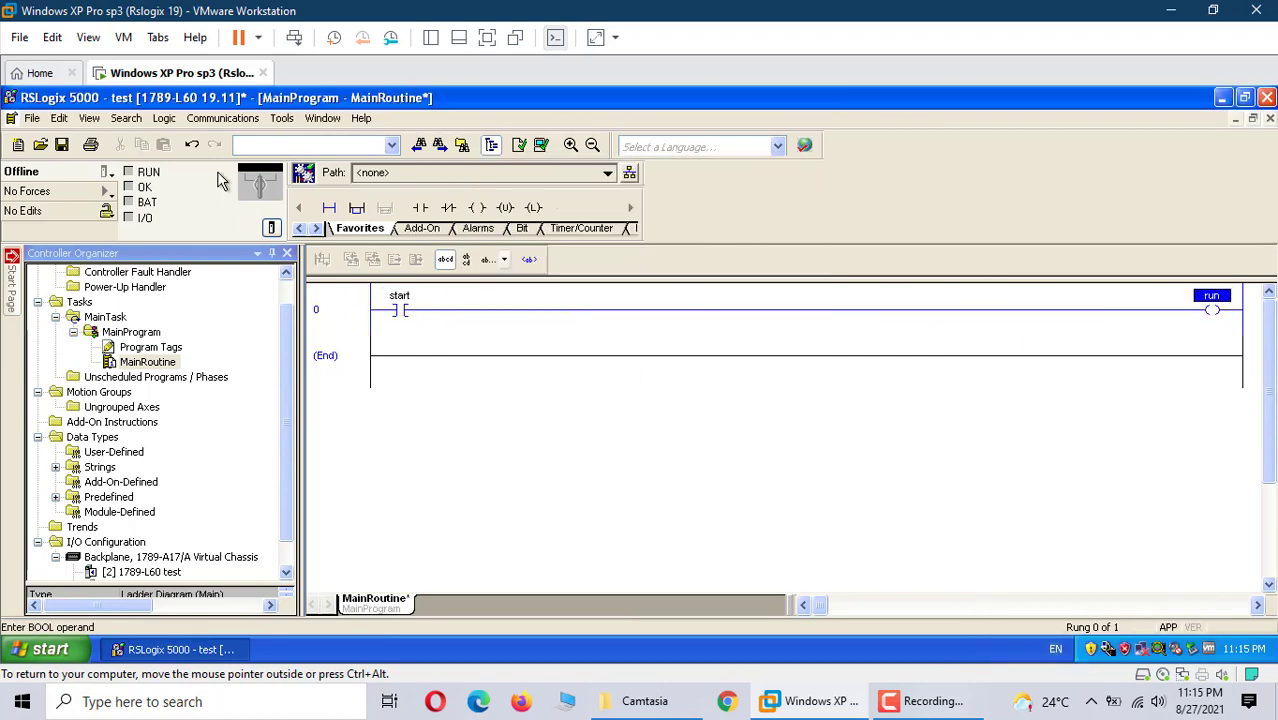
# Verify the routine and save the project
pyautogui.click(543, 148)
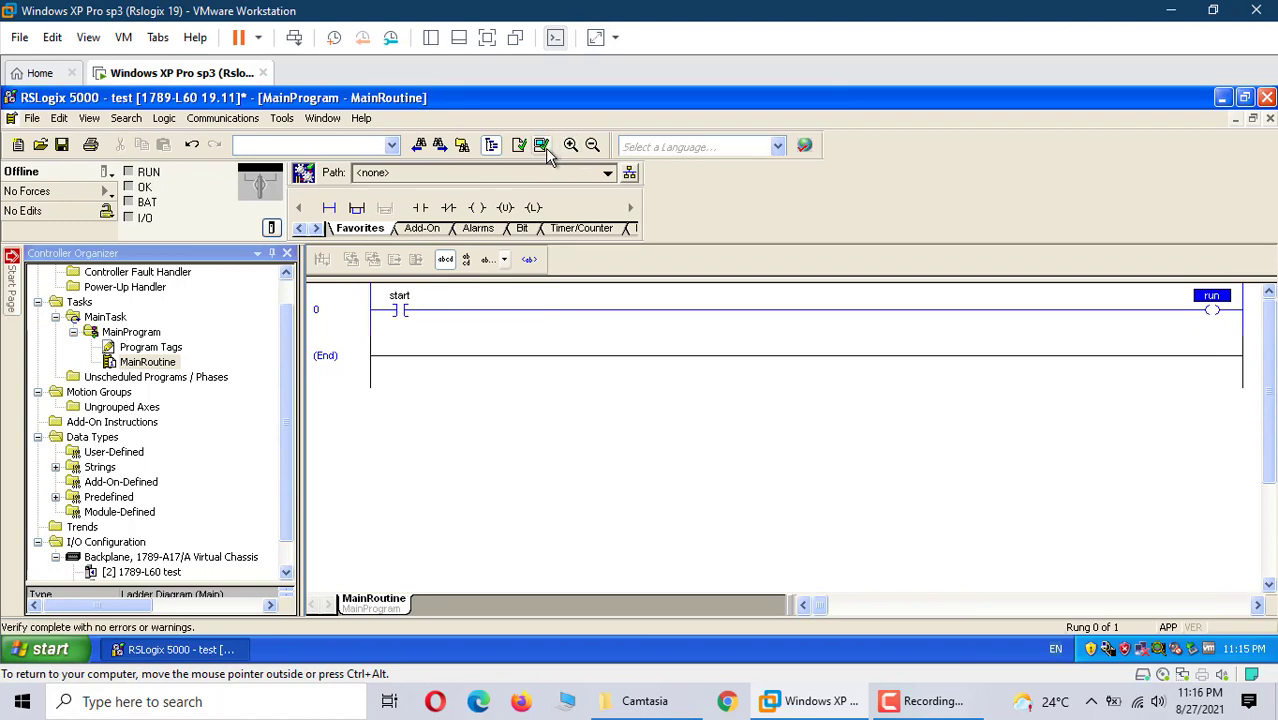
pyautogui.click(61, 145)
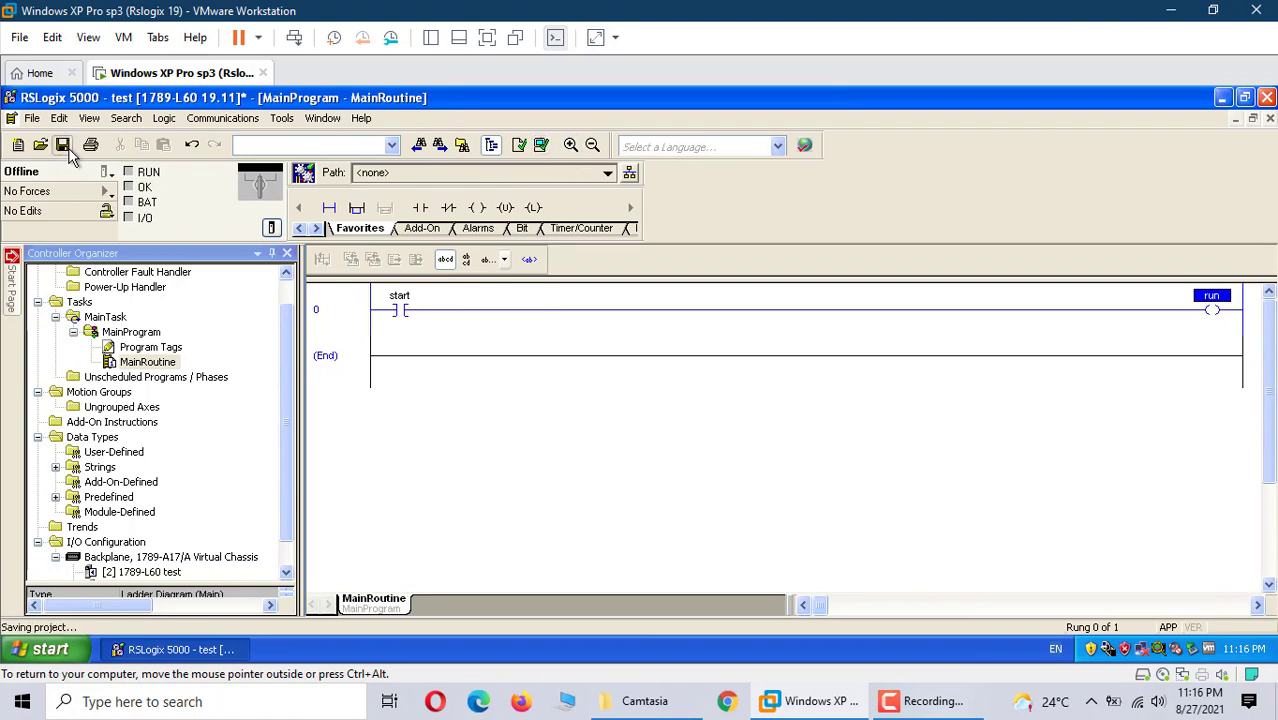
pyautogui.click(222, 121)
# Download the test project to the slot 02 SoftLogix5860 in the AB_VBP-1 chassis, accepting the warning
pyautogui.click(237, 140)
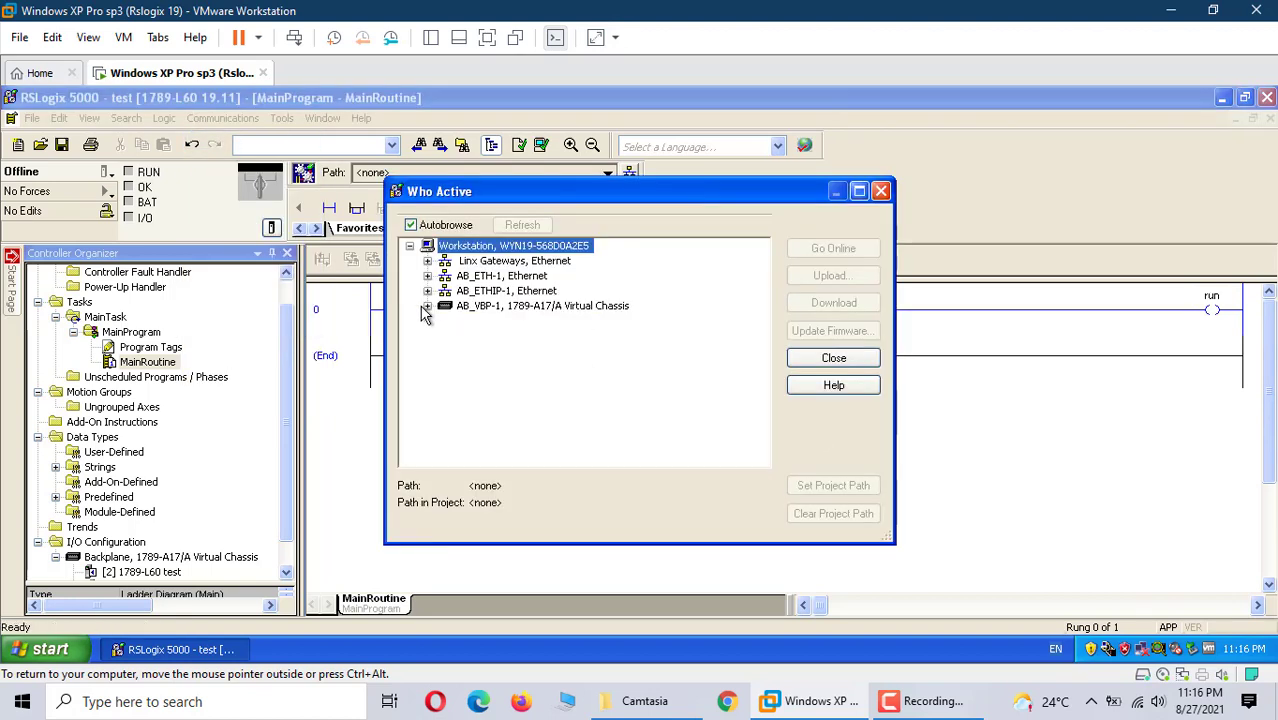
pyautogui.click(428, 306)
pyautogui.click(600, 352)
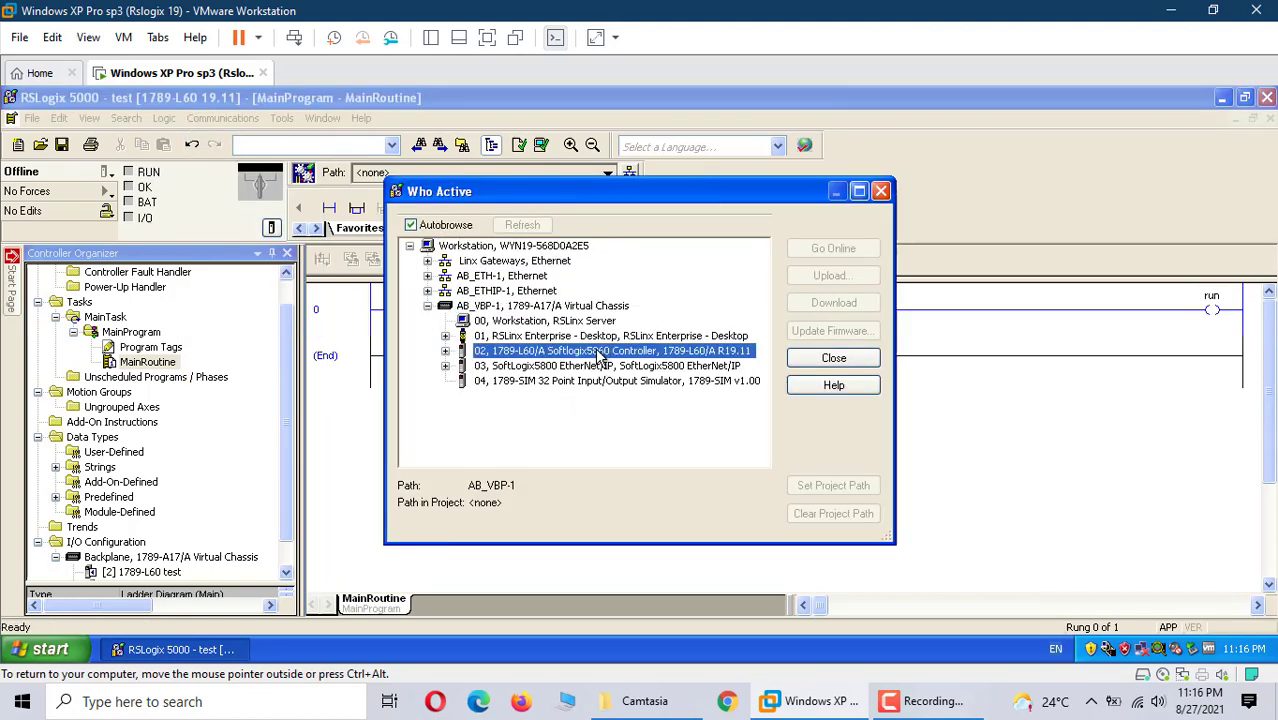
pyautogui.click(855, 306)
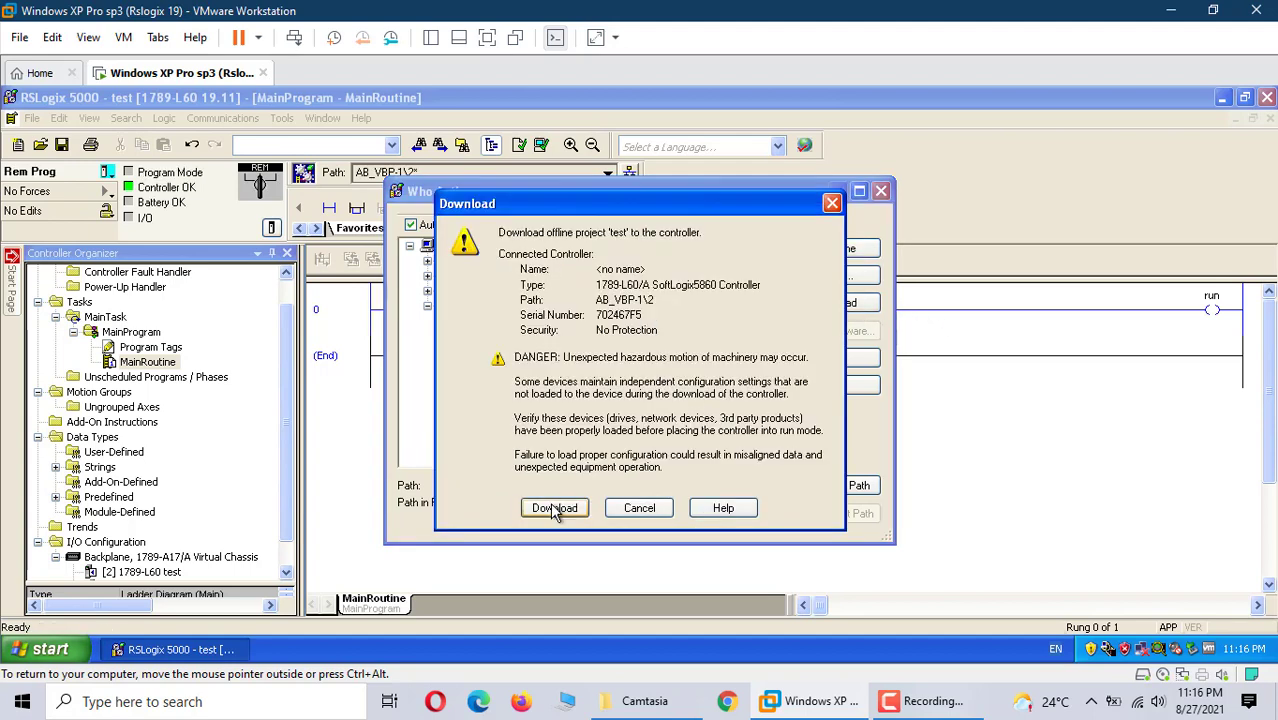
pyautogui.click(553, 508)
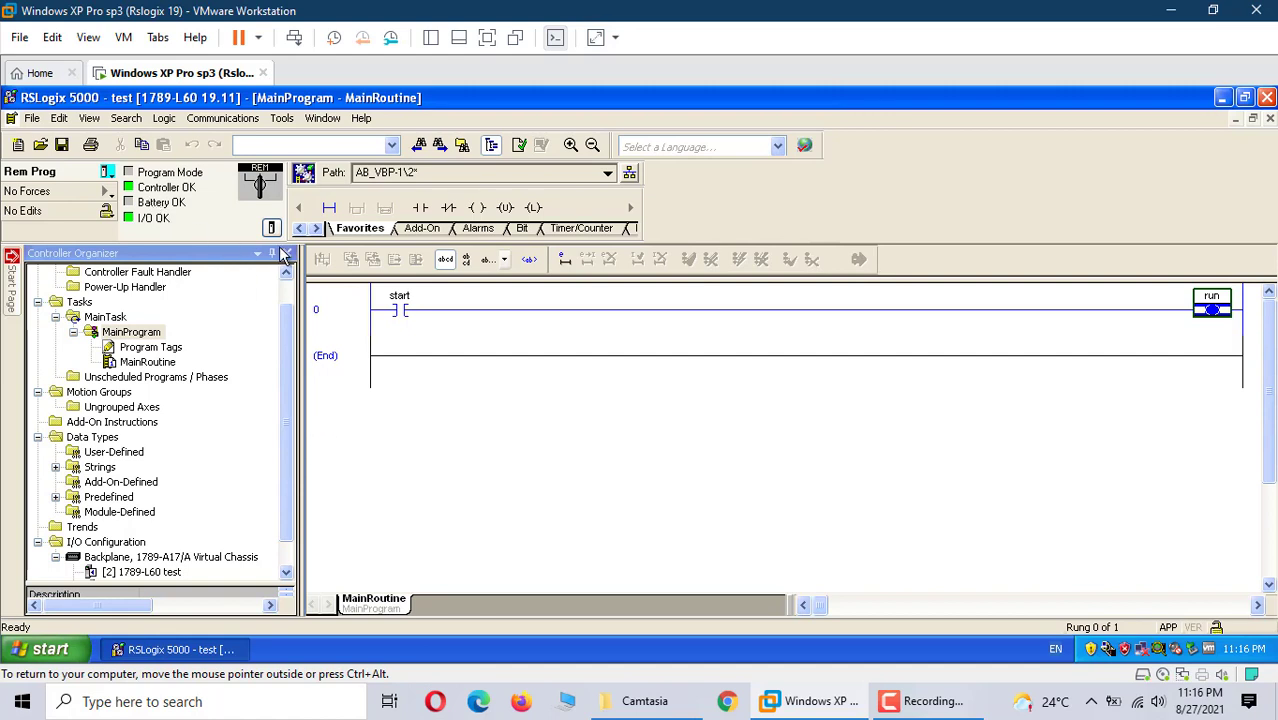
# Switch the controller to Remote Run mode
pyautogui.click(109, 172)
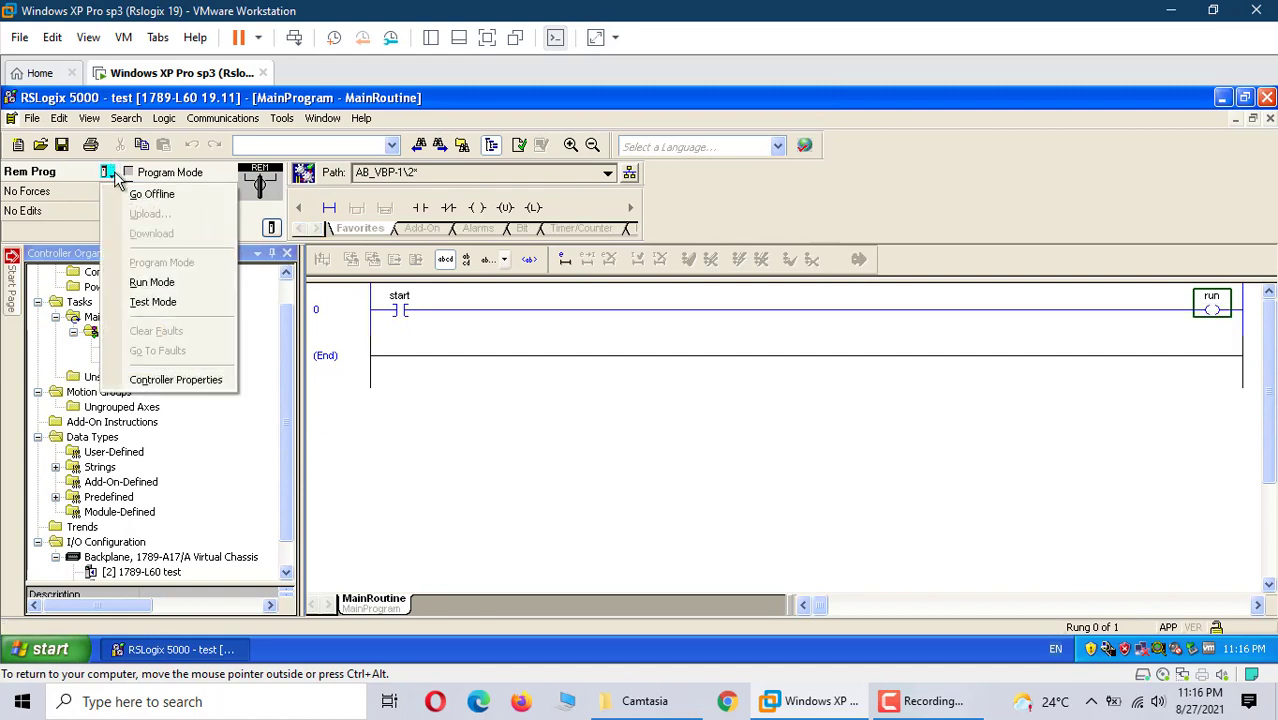
pyautogui.click(155, 282)
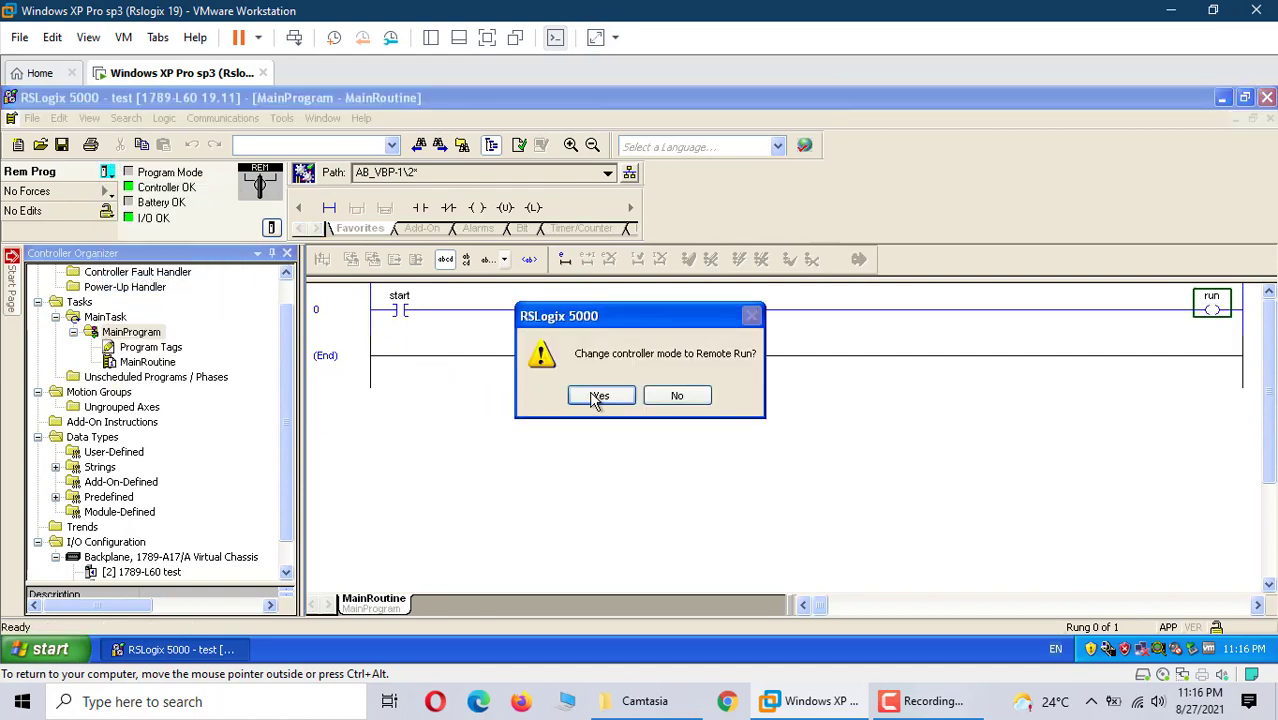
pyautogui.click(597, 396)
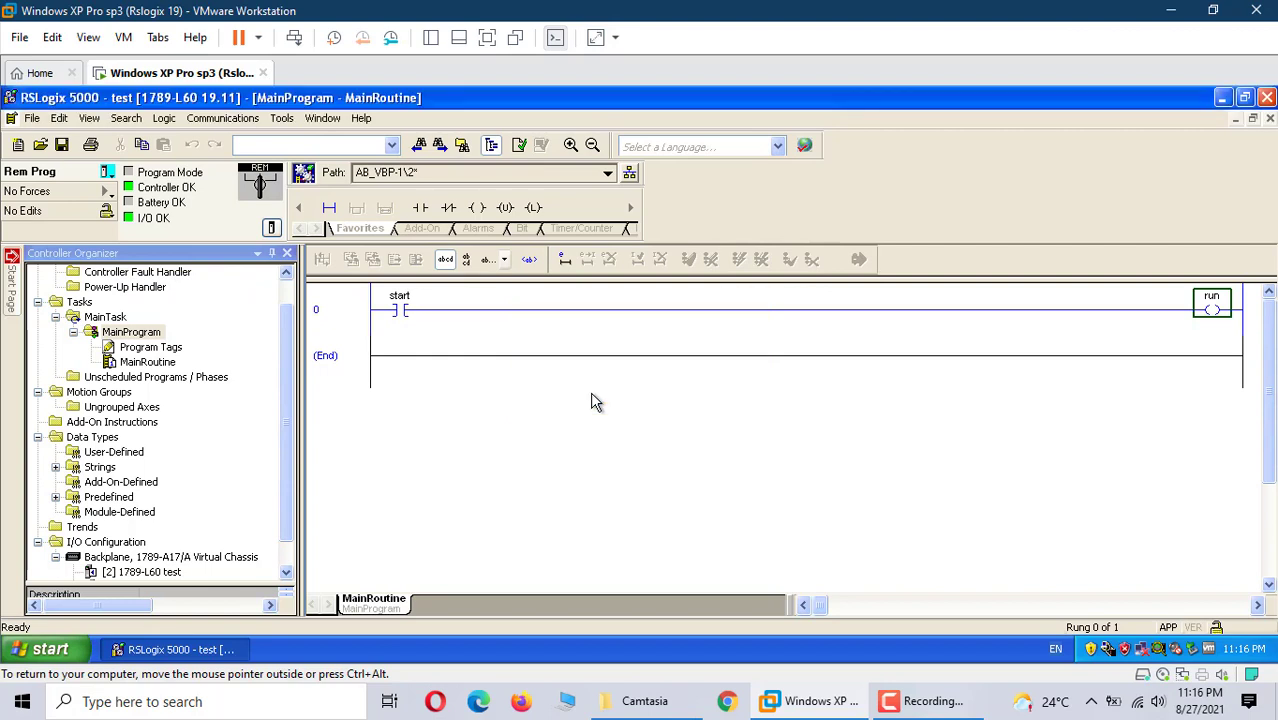
# Toggle the start bit on to energize the run coil, then back off
pyautogui.rightClick(405, 311)
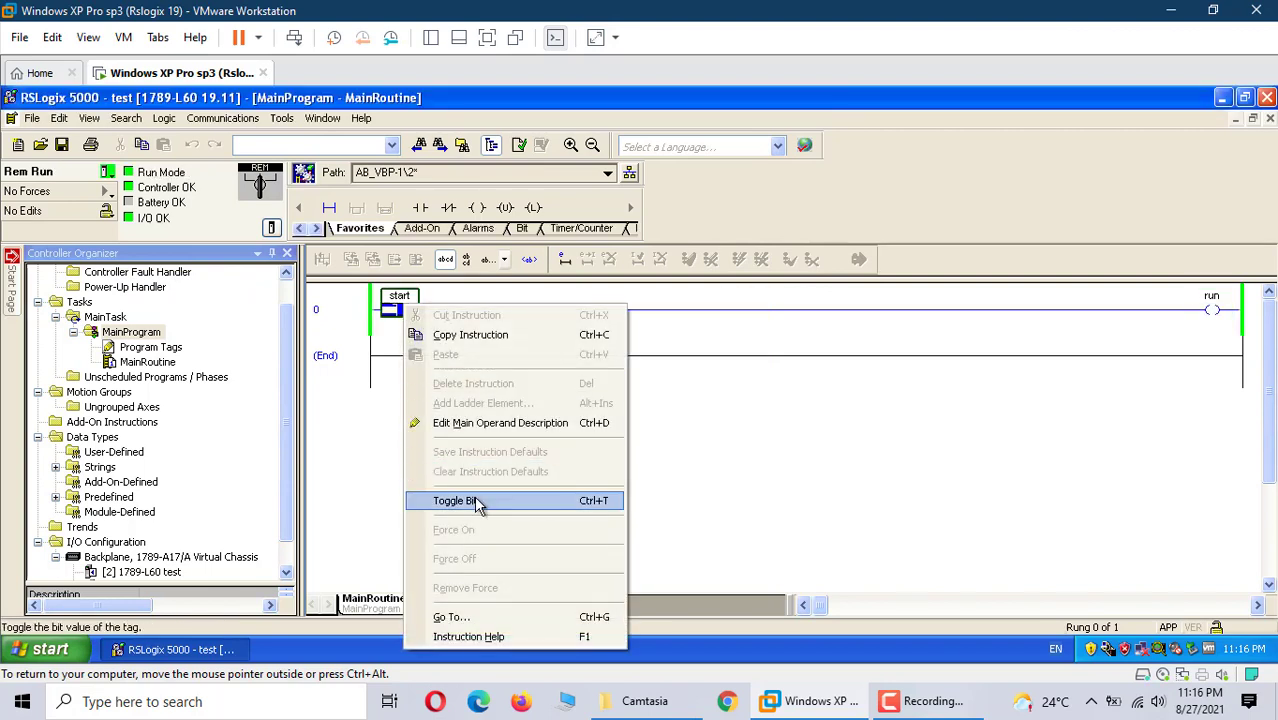
pyautogui.click(505, 499)
pyautogui.rightClick(400, 316)
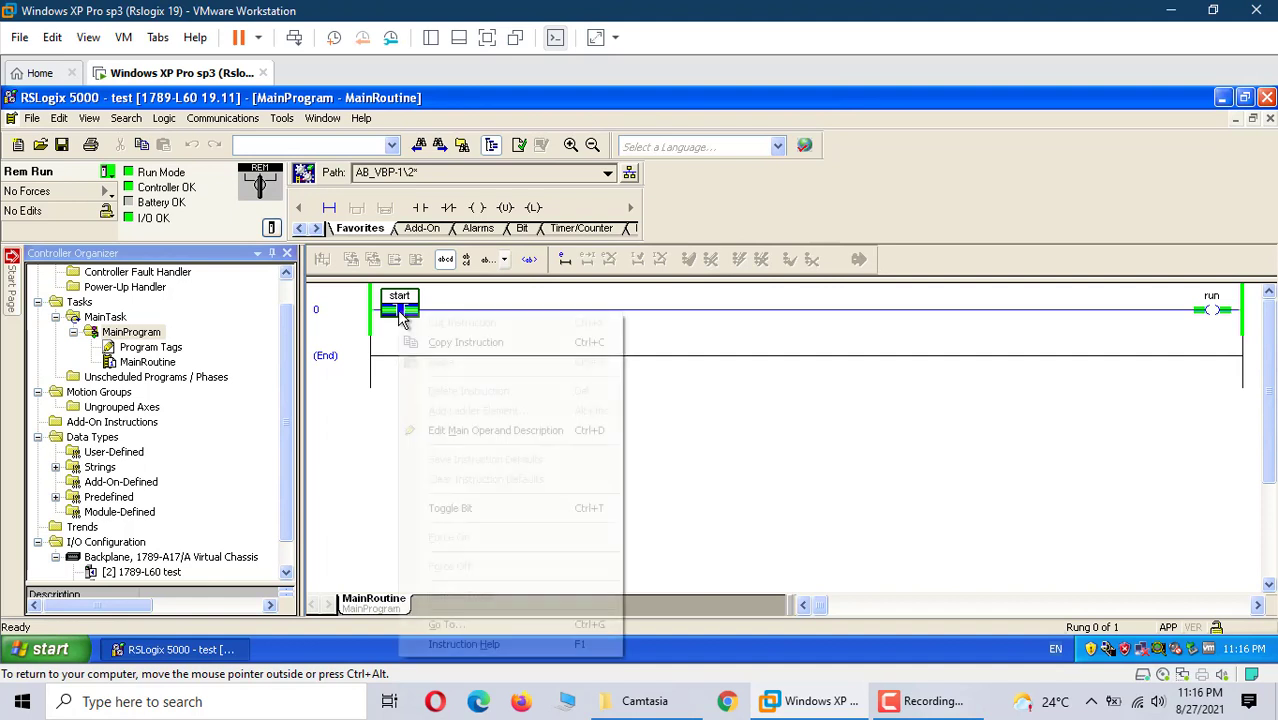
pyautogui.click(506, 512)
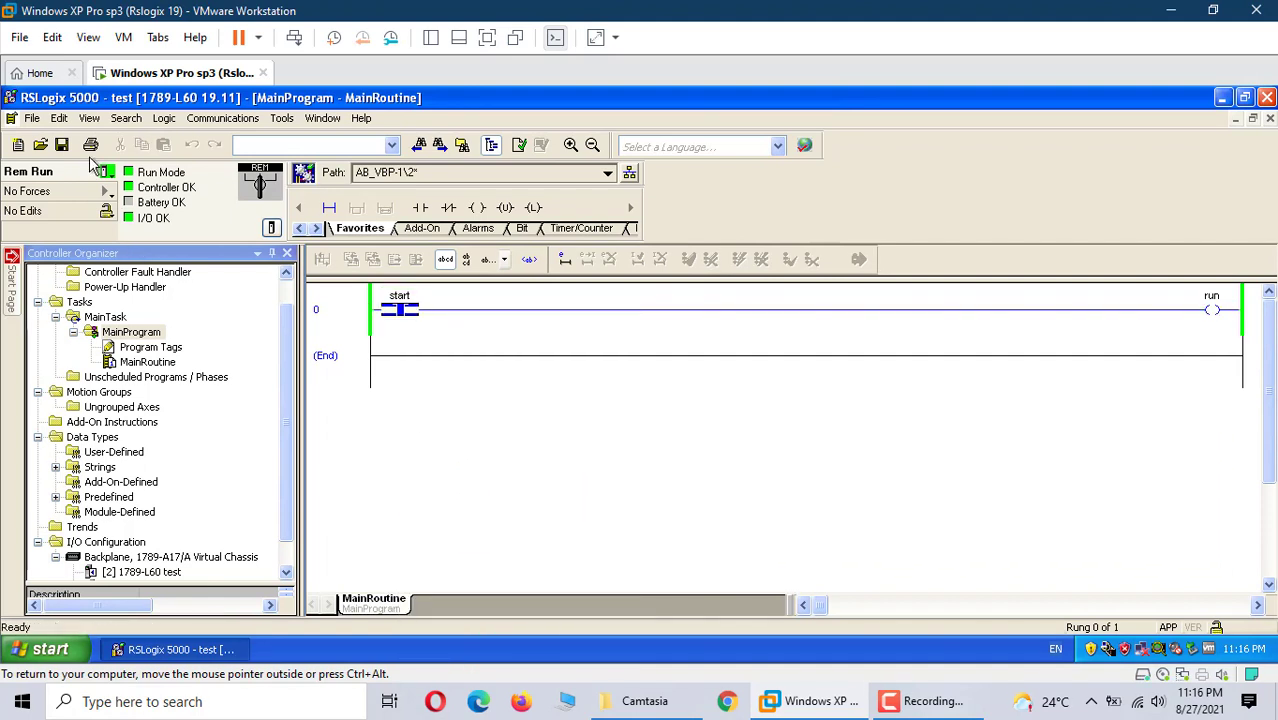
pyautogui.click(920, 701)
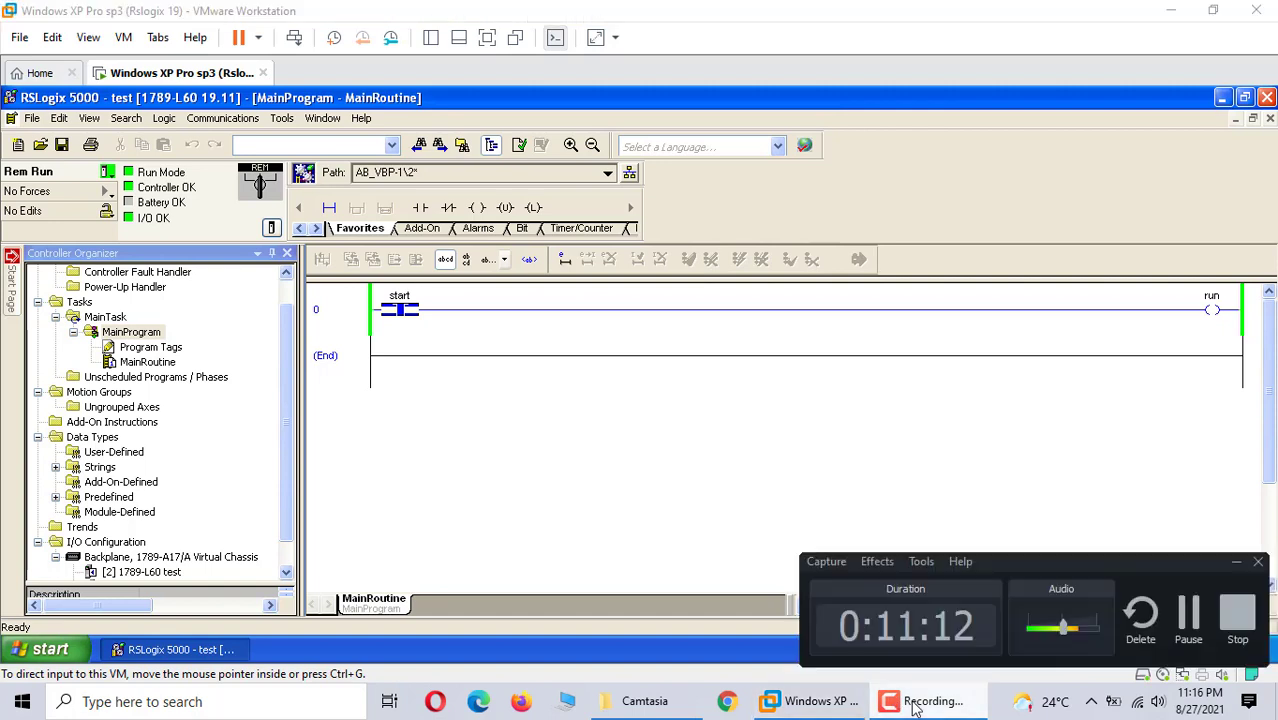